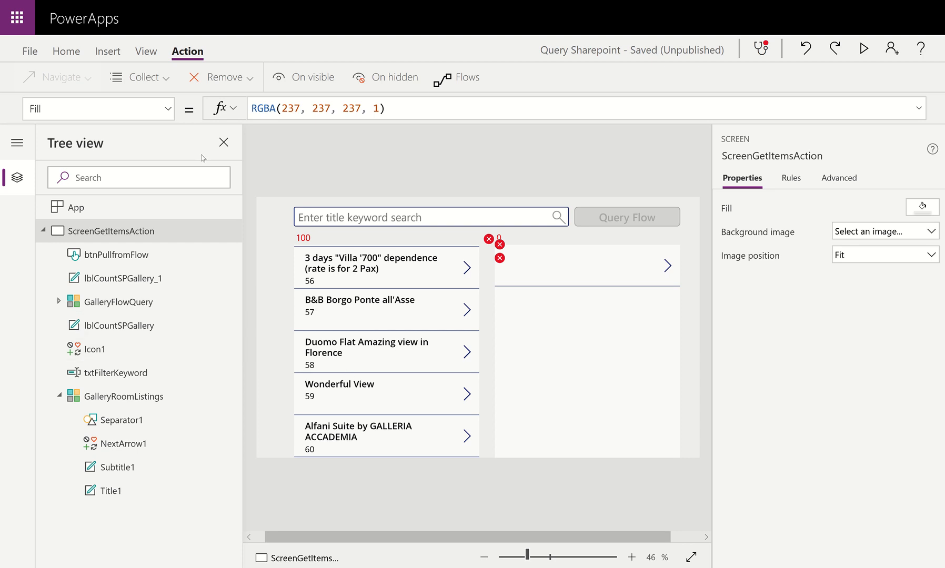
Remove the QuerySharePointOnline flow from the app's data sources.
left_click(145, 51)
left_click(63, 77)
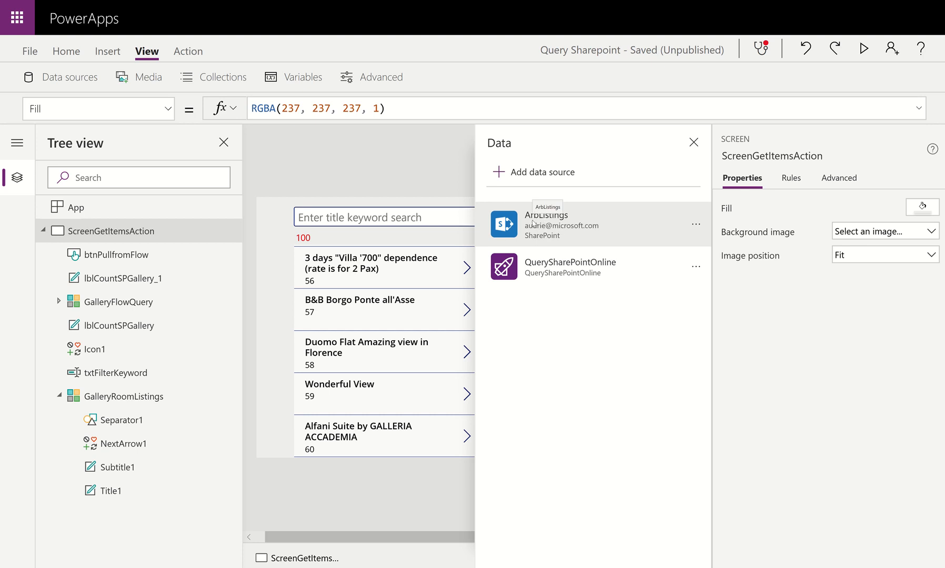
left_click(695, 266)
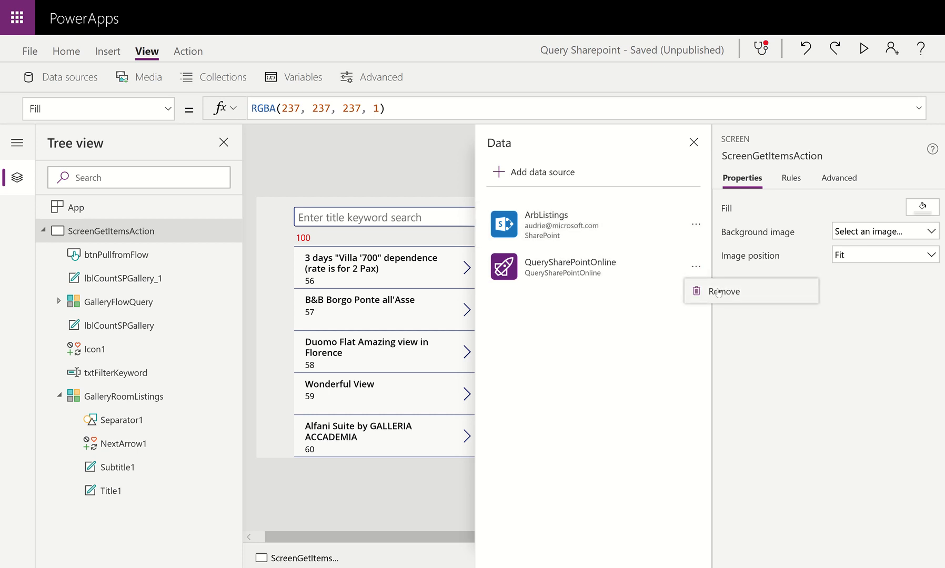
left_click(719, 292)
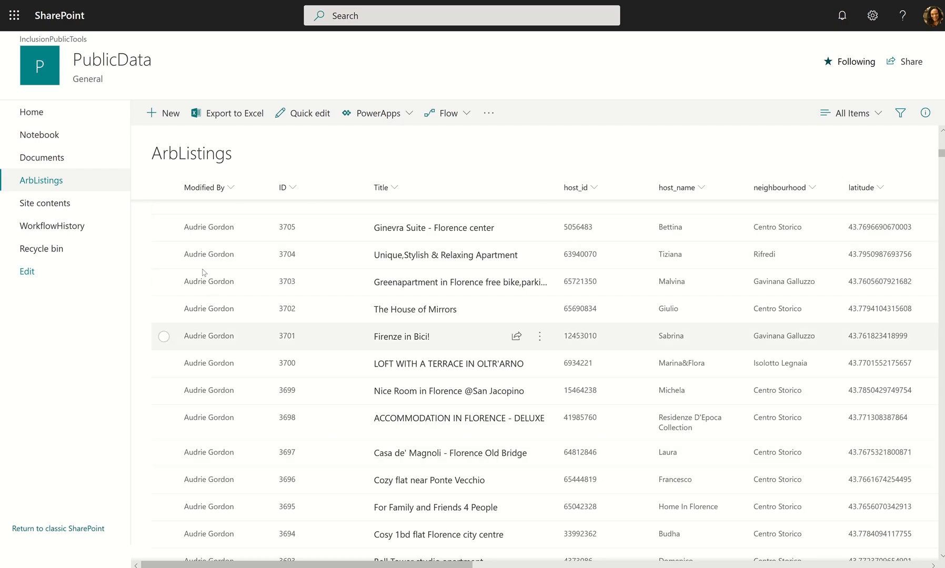
Switch to SharePoint and look through the contents of the PublicData site.
left_click(55, 210)
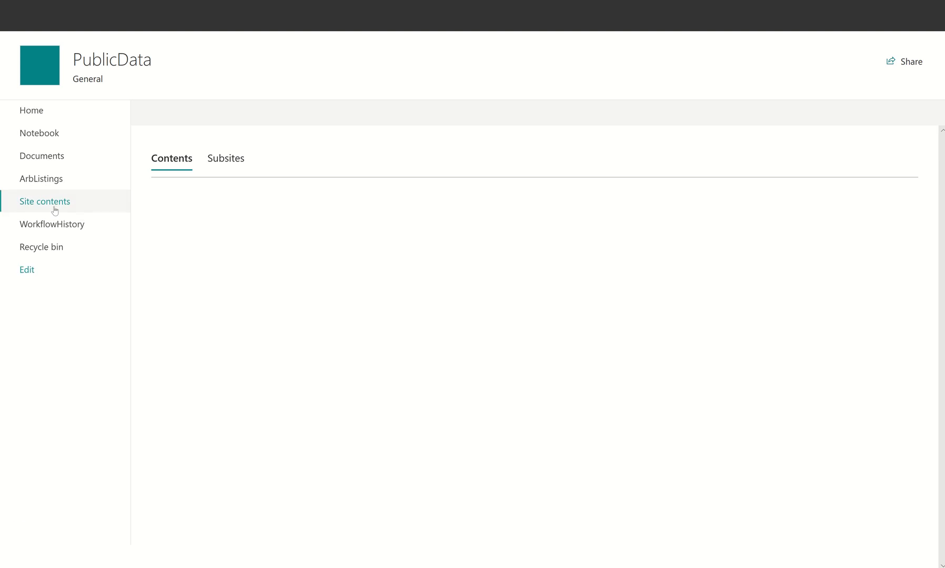
scroll(314, 355, "down", 3)
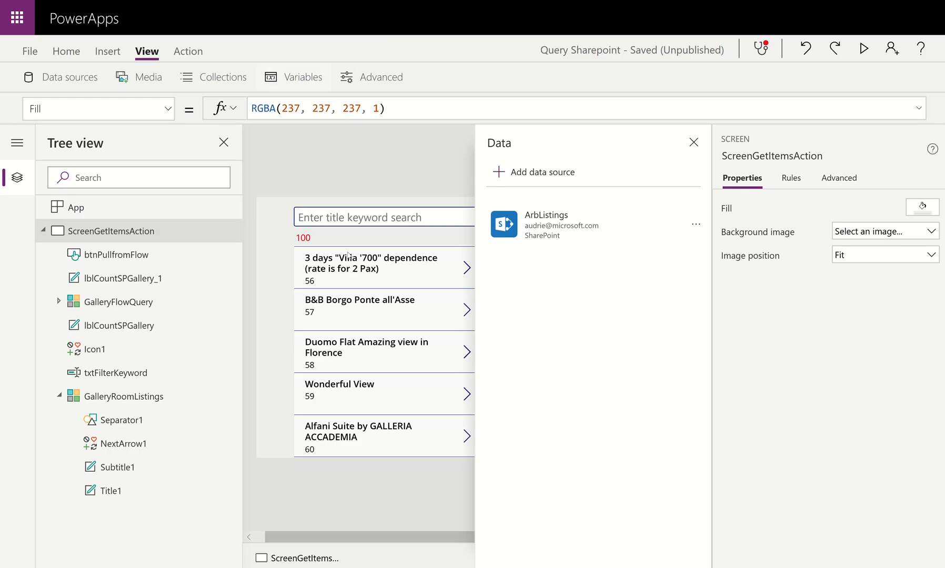
Return to PowerApps, dismiss the data source list and inspect the Items source of the GalleryRoomListings gallery.
left_click(693, 142)
left_click(363, 397)
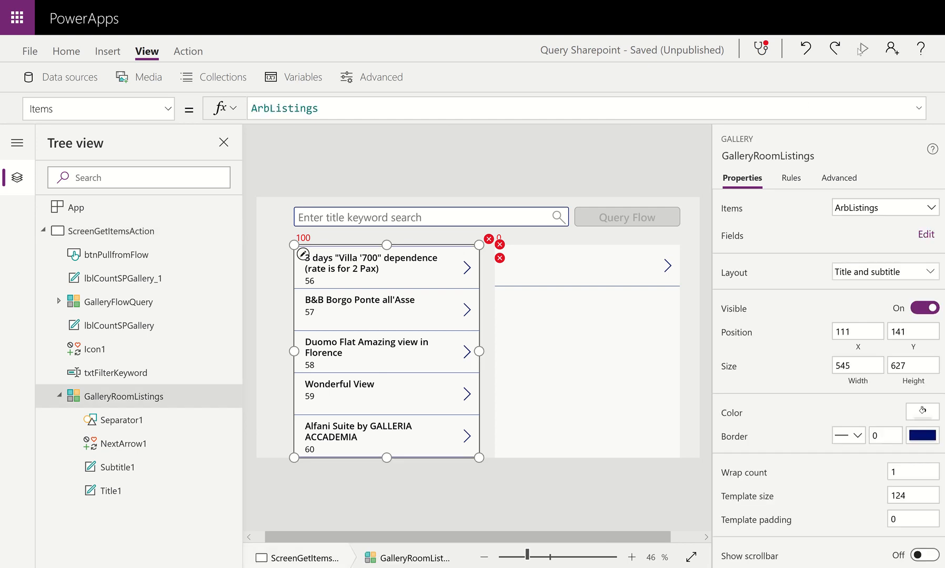
Check the data row limit for non-delegable queries in the app's advanced settings, and return to the canvas.
left_click(30, 51)
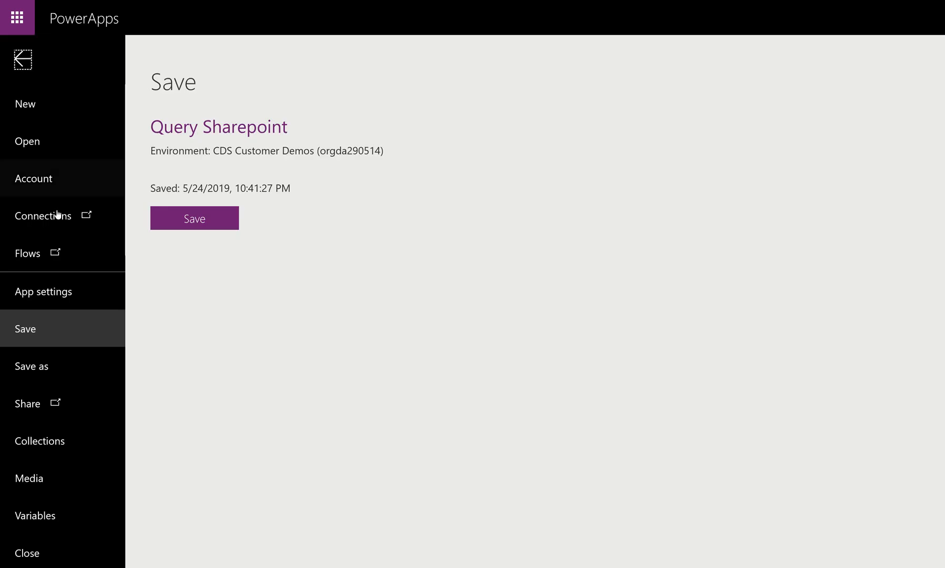
left_click(50, 303)
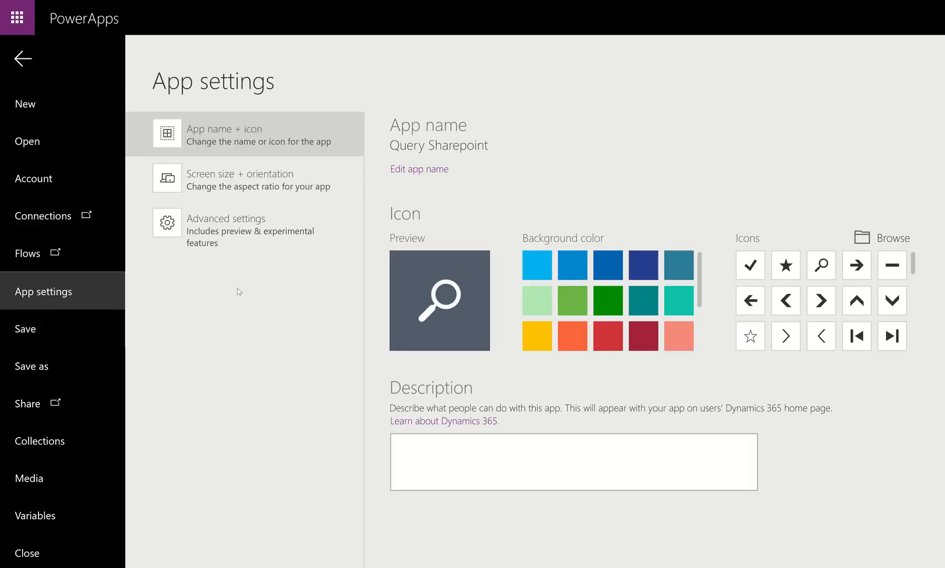
left_click(216, 240)
left_click(461, 226)
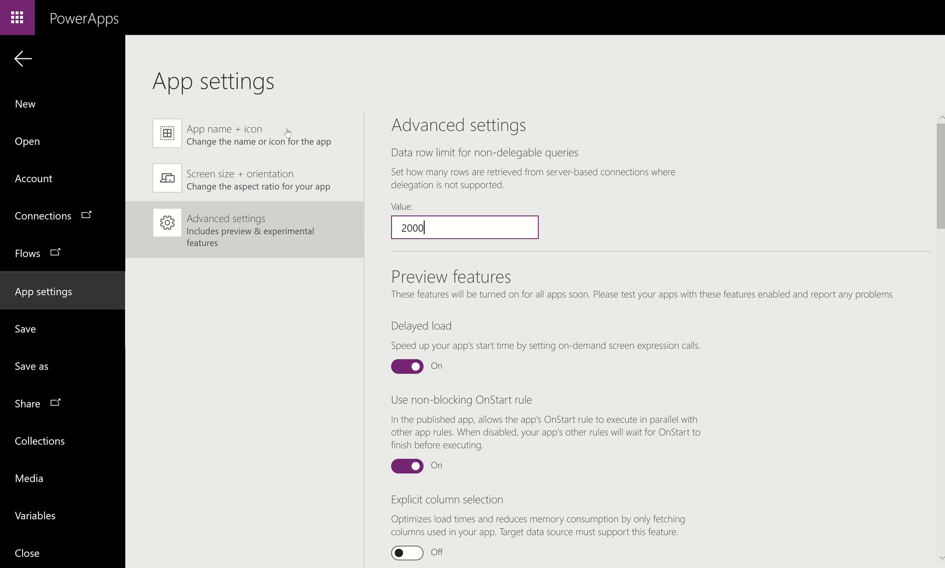
key("ctrl+a")
left_click_drag(441, 225, 304, 229)
left_click(445, 232)
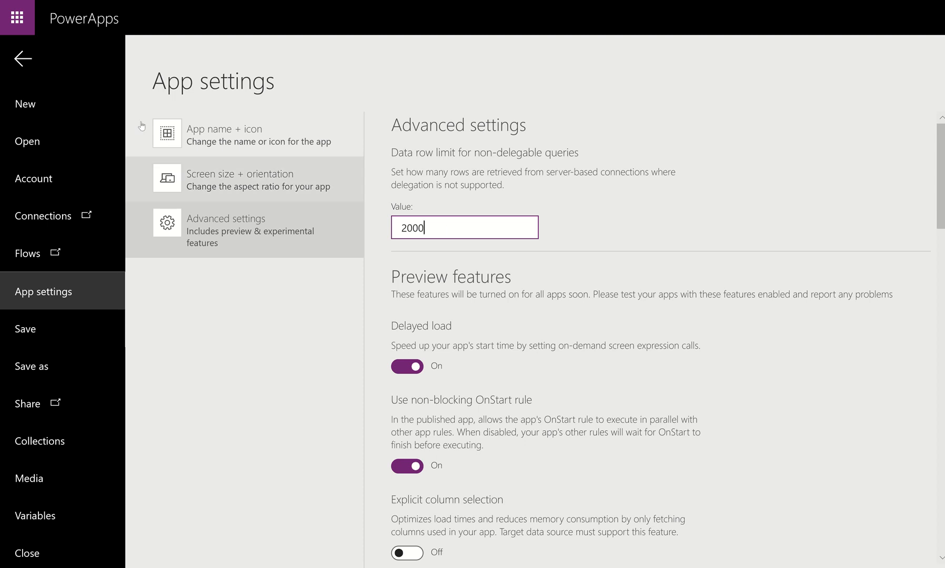
left_click(19, 57)
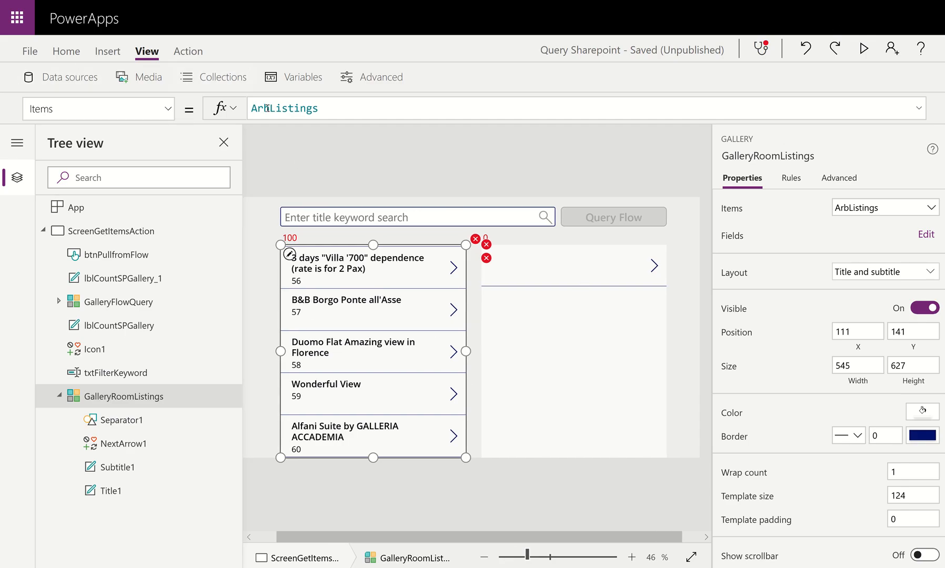
Preview the app and browse far down the room listings gallery to examine how records load, then leave the preview.
left_click(863, 48)
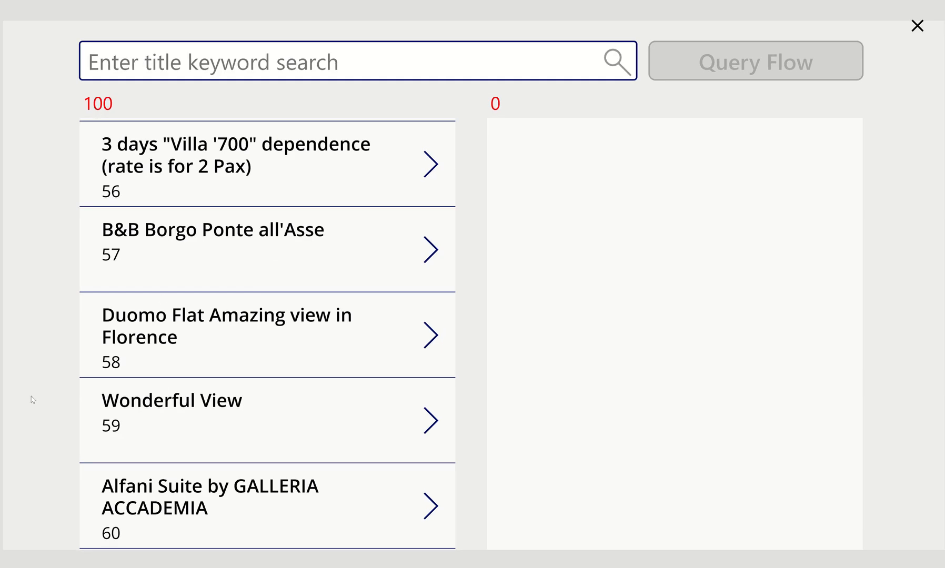
scroll(119, 331, "down", 5)
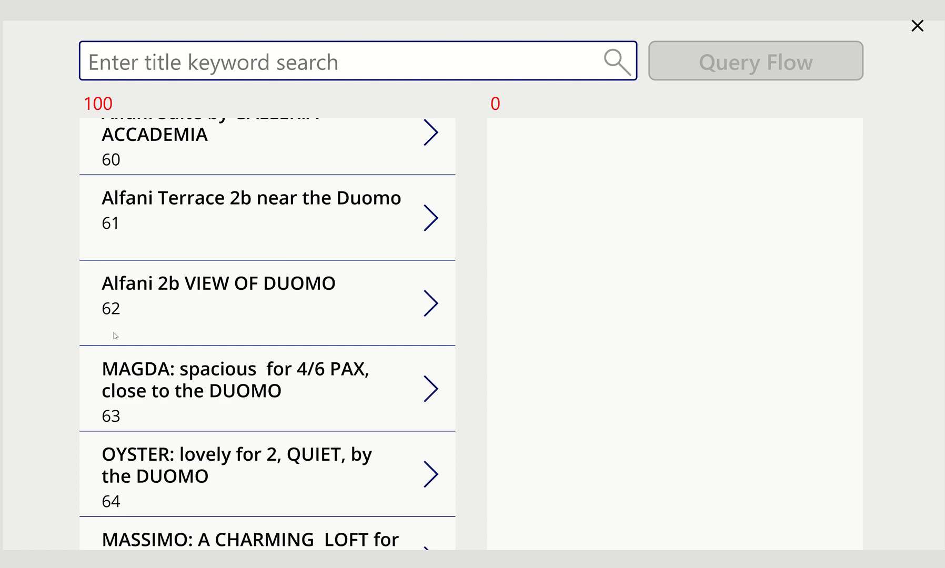
scroll(116, 335, "down", 15)
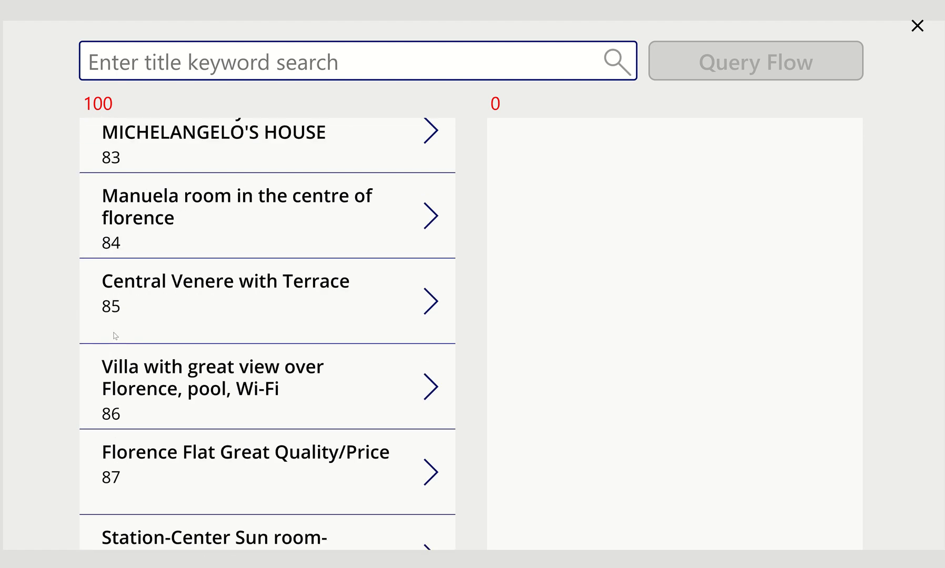
scroll(116, 335, "down", 20)
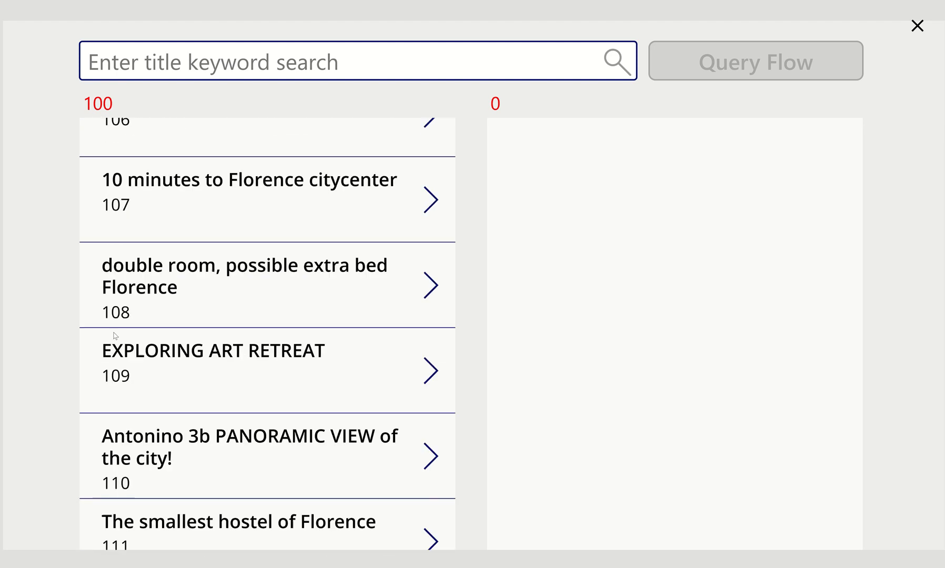
scroll(116, 336, "down", 15)
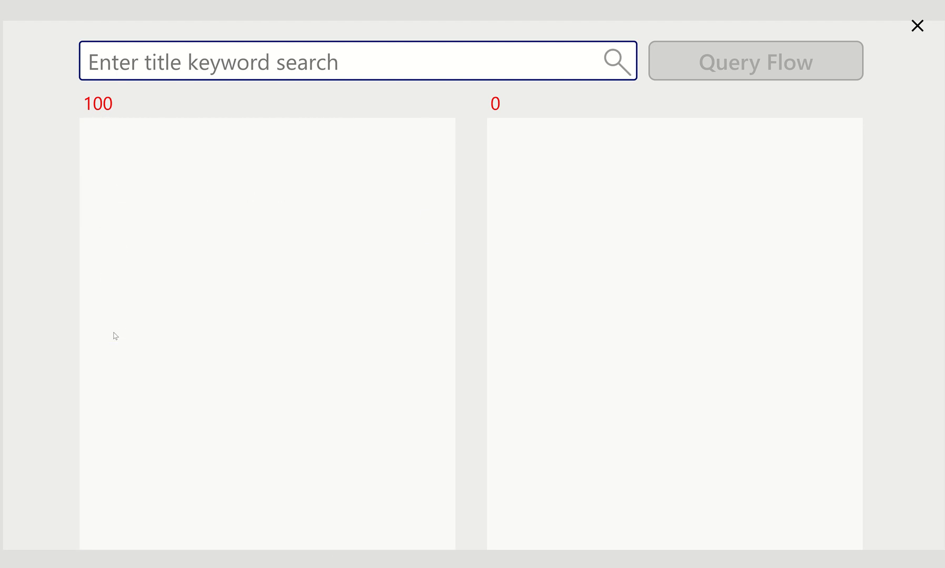
scroll(115, 336, "down", 15)
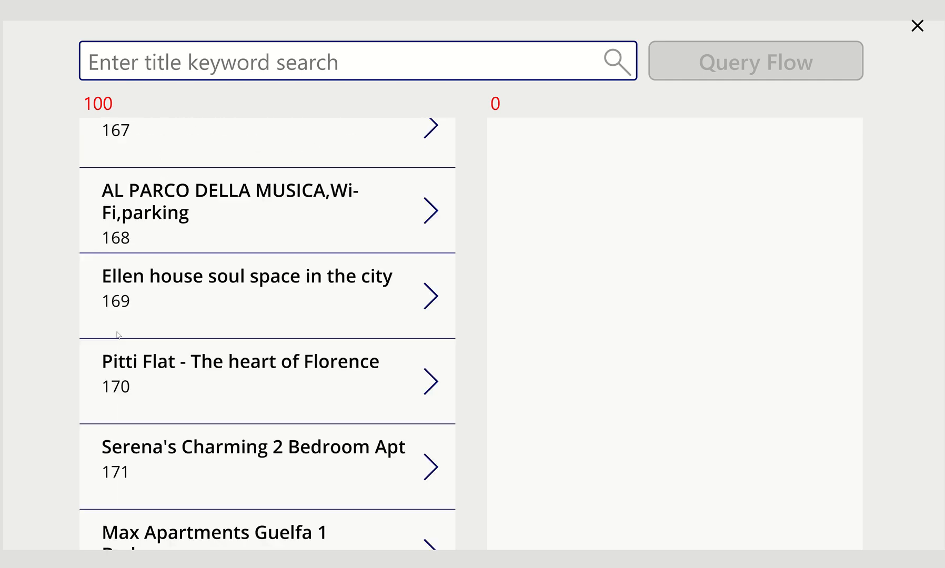
scroll(118, 335, "down", 15)
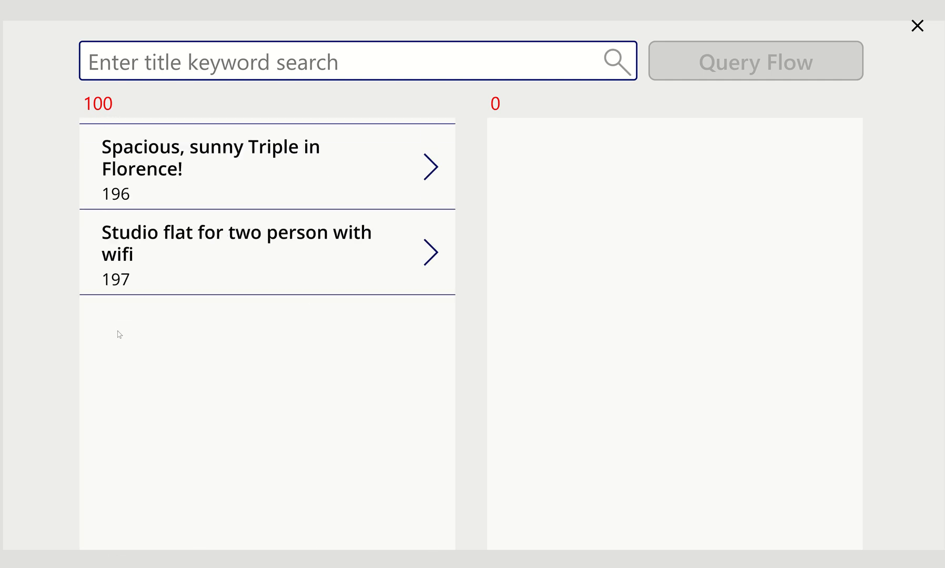
scroll(120, 335, "down", 5)
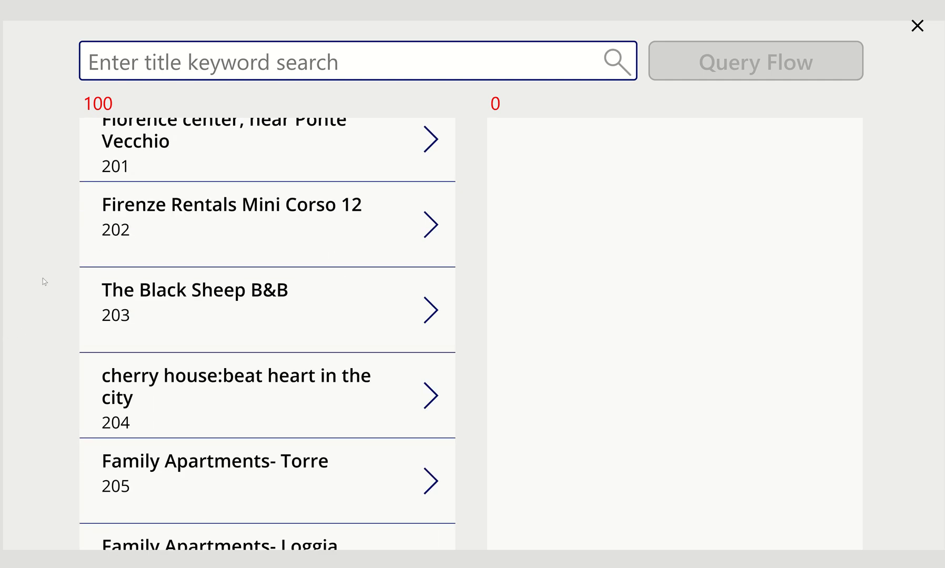
scroll(205, 279, "down", 10)
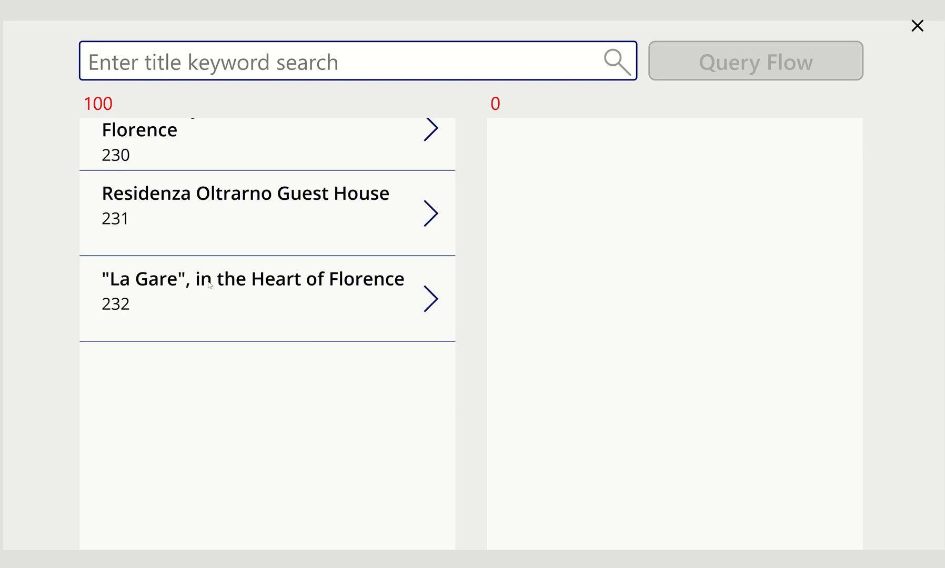
scroll(209, 285, "down", 10)
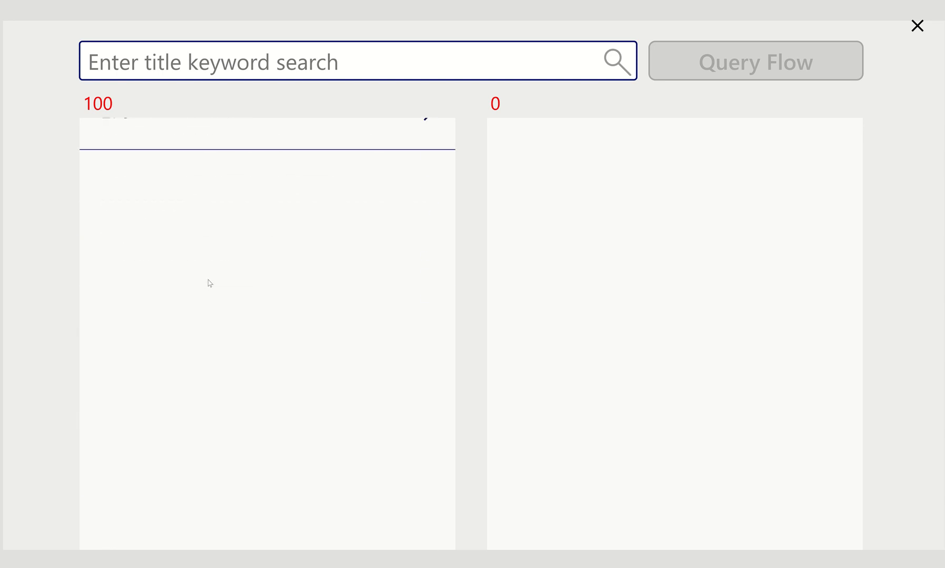
scroll(211, 279, "down", 5)
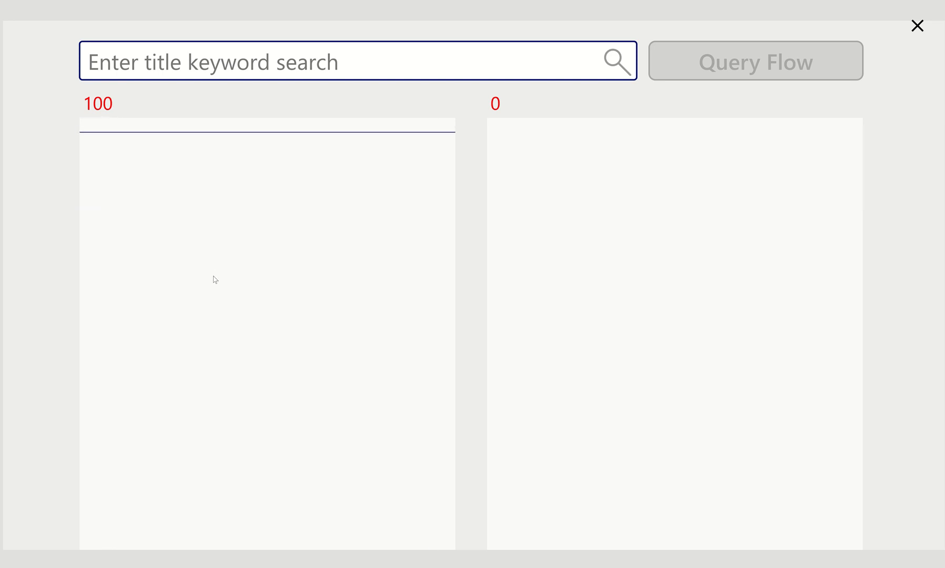
scroll(215, 278, "down", 10)
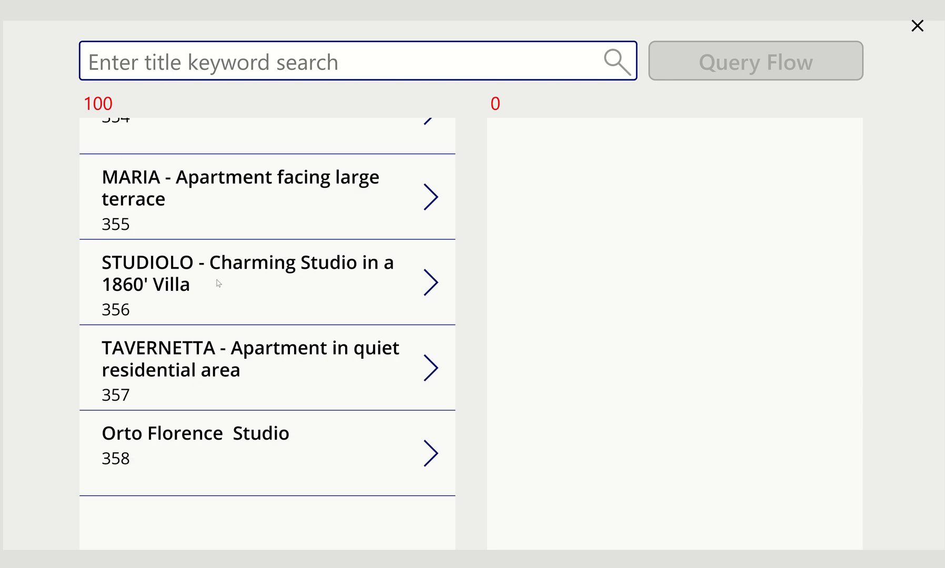
scroll(218, 283, "down", 10)
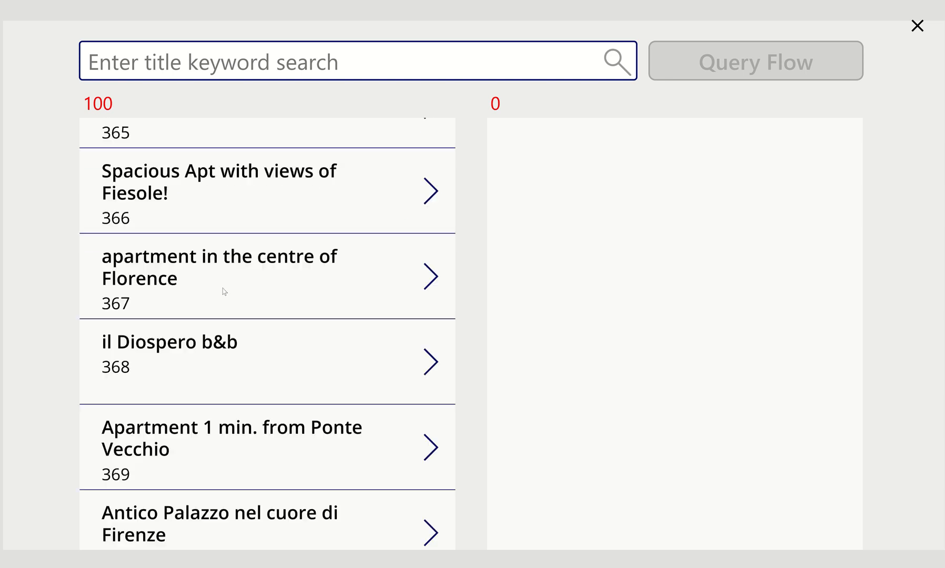
left_click(920, 29)
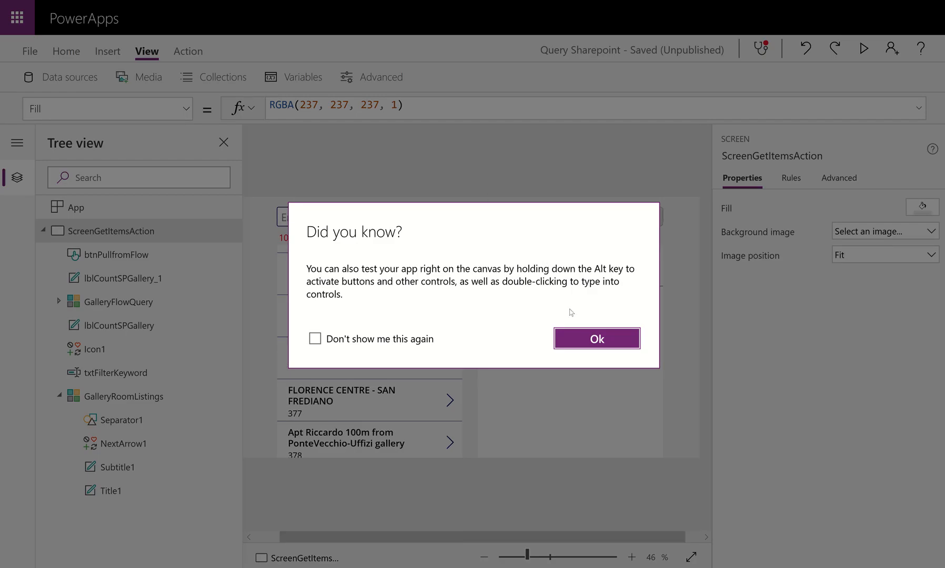
left_click(576, 336)
Re-enter the lblCountSPGallery label's Text formula CountRows(GalleryRoomListings.AllItems.ID) to refresh its count.
left_click(303, 241)
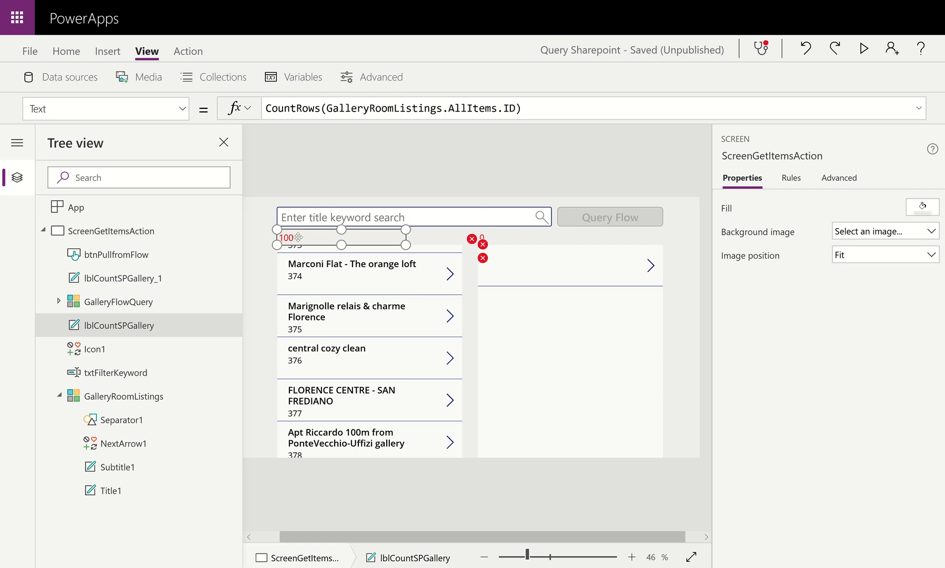
left_click_drag(549, 110, 109, 109)
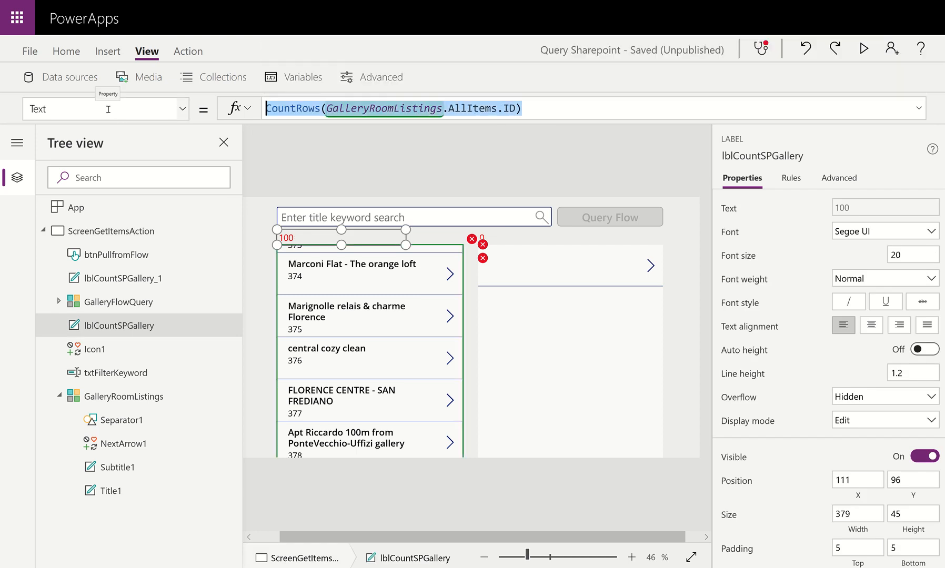
key("ctrl+x")
key("ctrl+v")
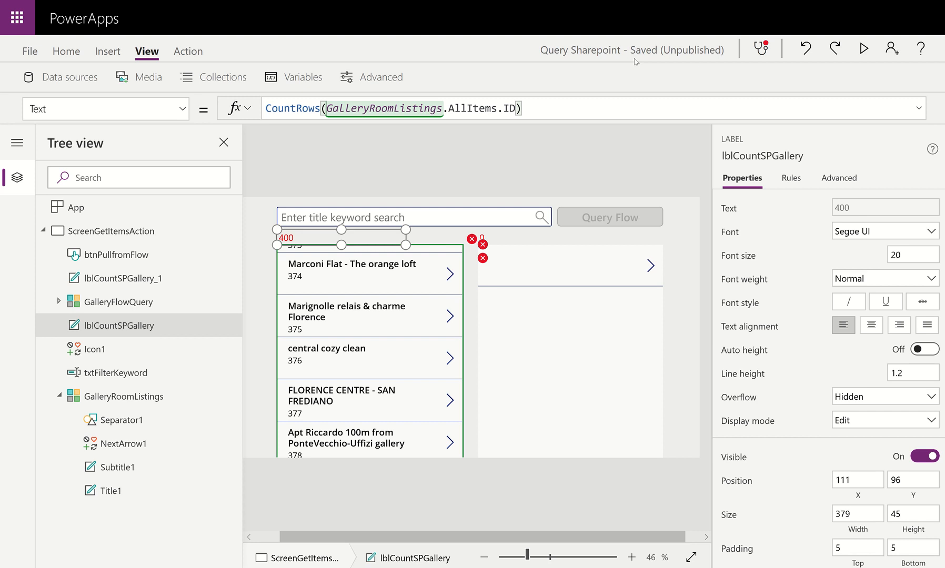
Preview the app and browse the room listings gallery in both directions to examine how further records load, then leave the preview.
left_click(863, 51)
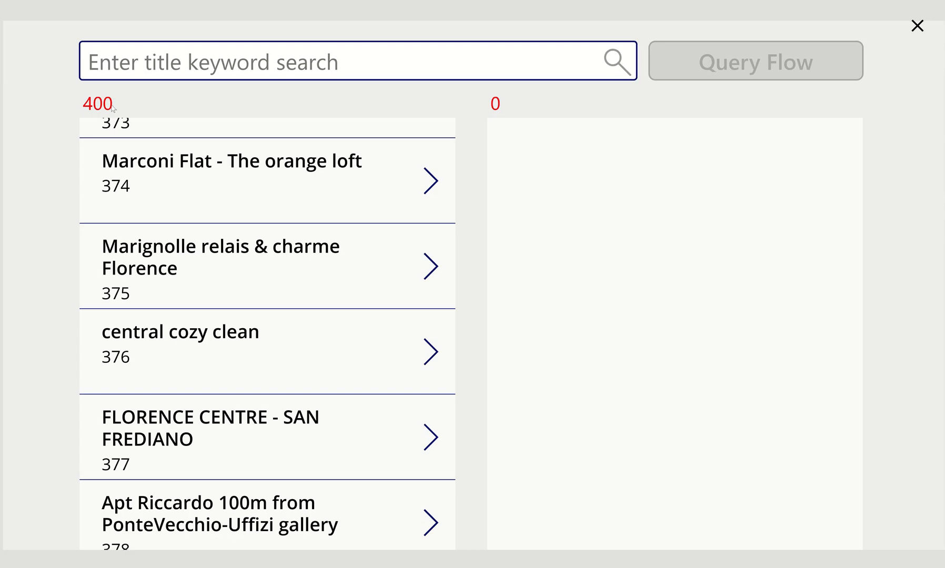
scroll(270, 193, "down", 10)
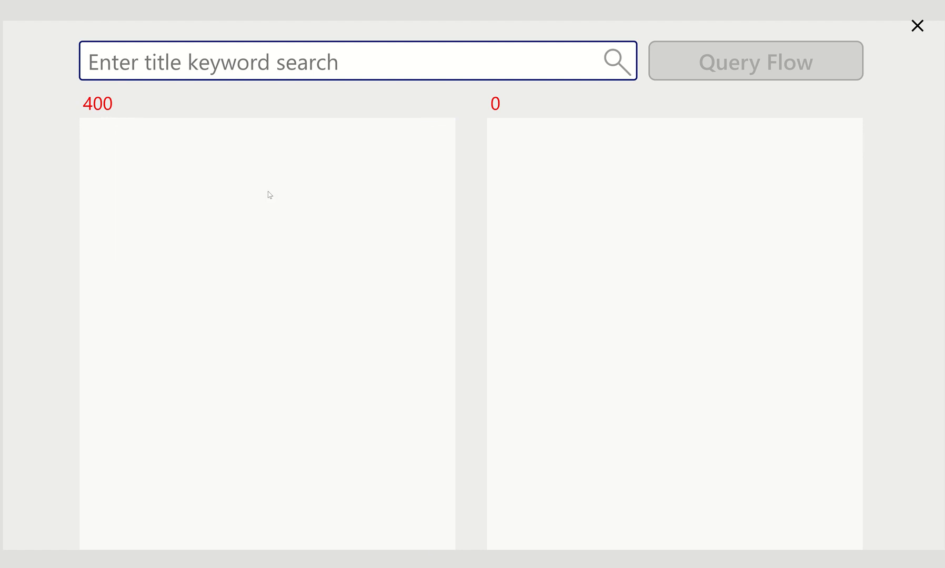
scroll(263, 192, "down", 15)
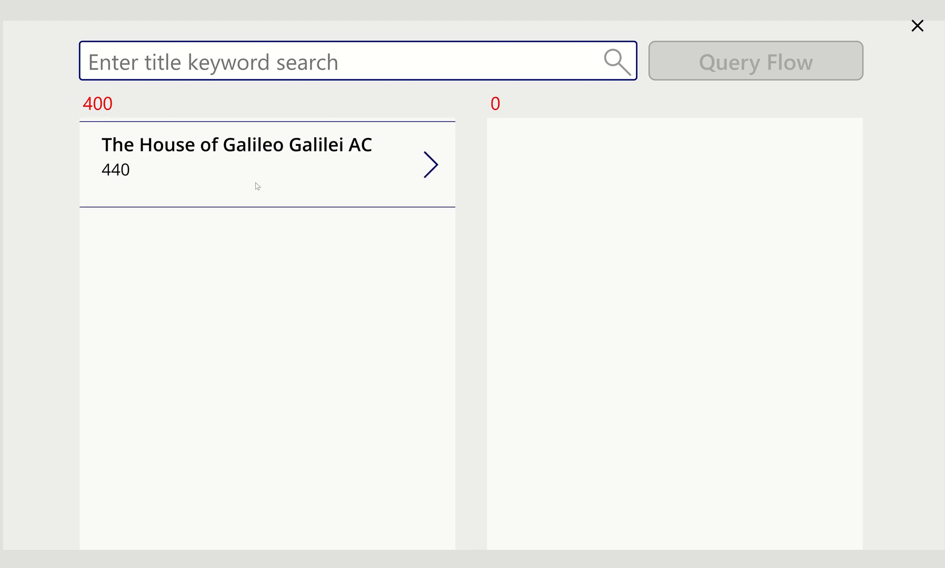
scroll(257, 185, "down", 20)
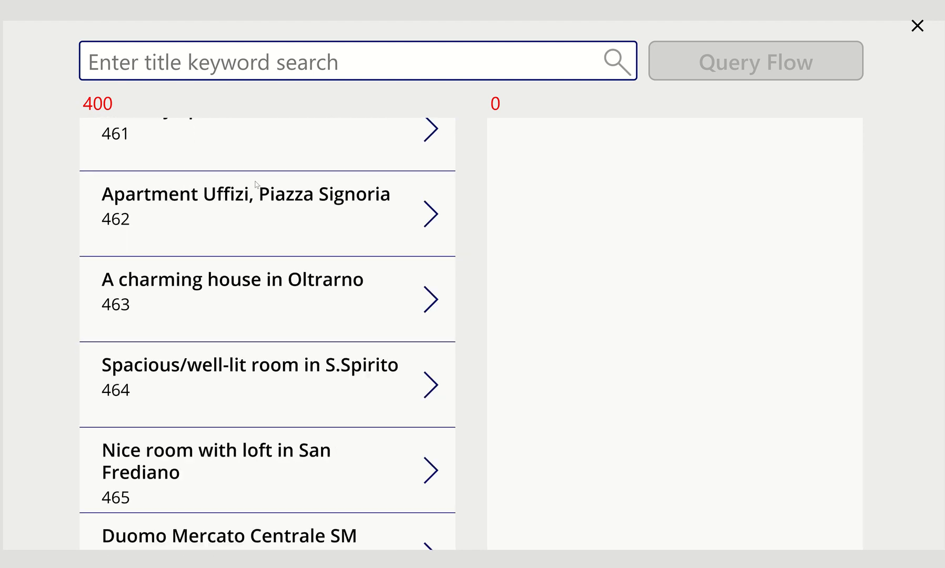
scroll(256, 184, "down", 15)
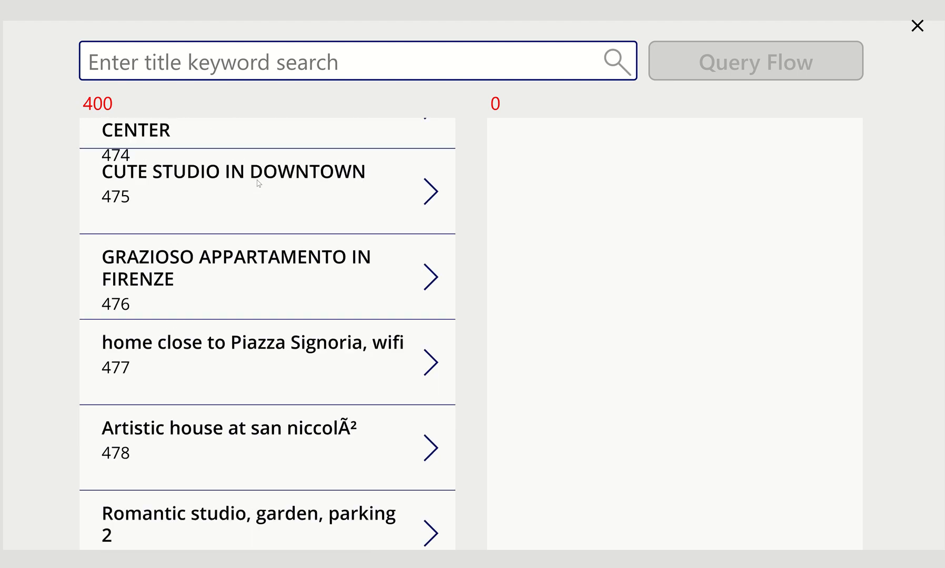
scroll(258, 183, "down", 2)
scroll(258, 182, "down", 20)
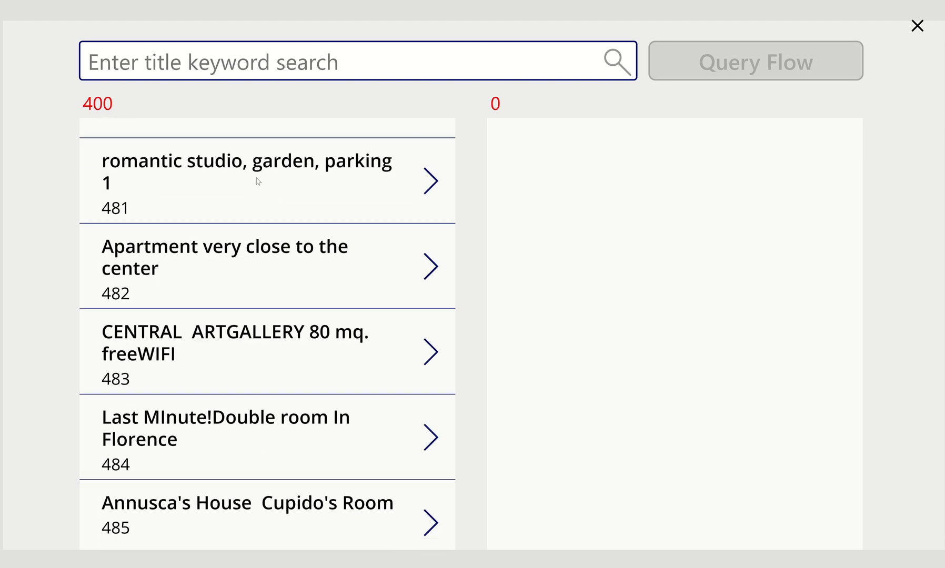
scroll(205, 185, "down", 15)
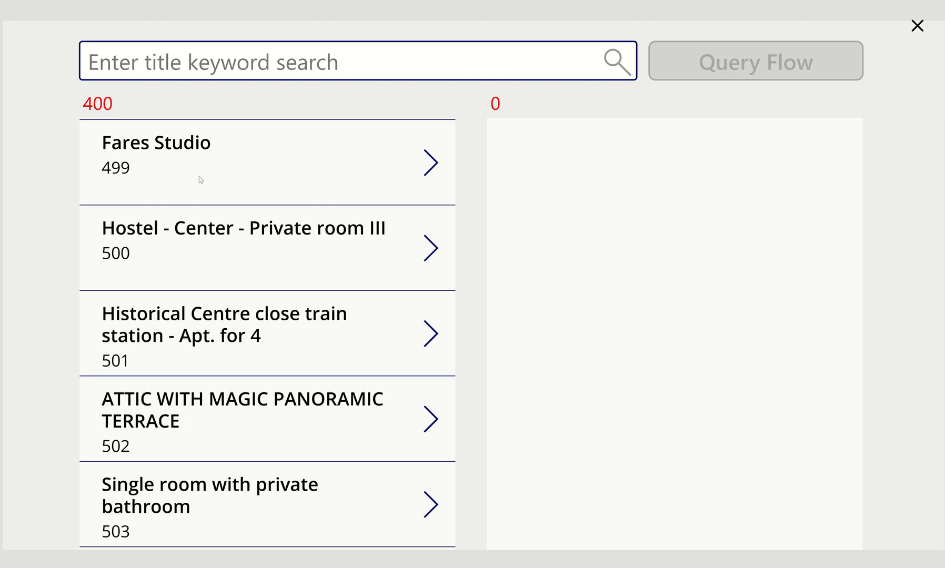
scroll(204, 193, "down", 3)
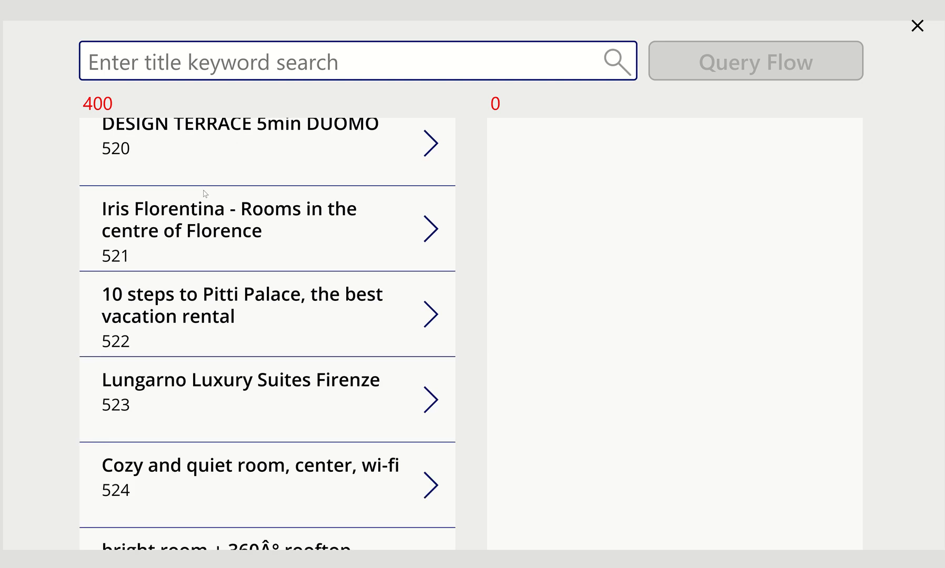
scroll(196, 172, "up", 20)
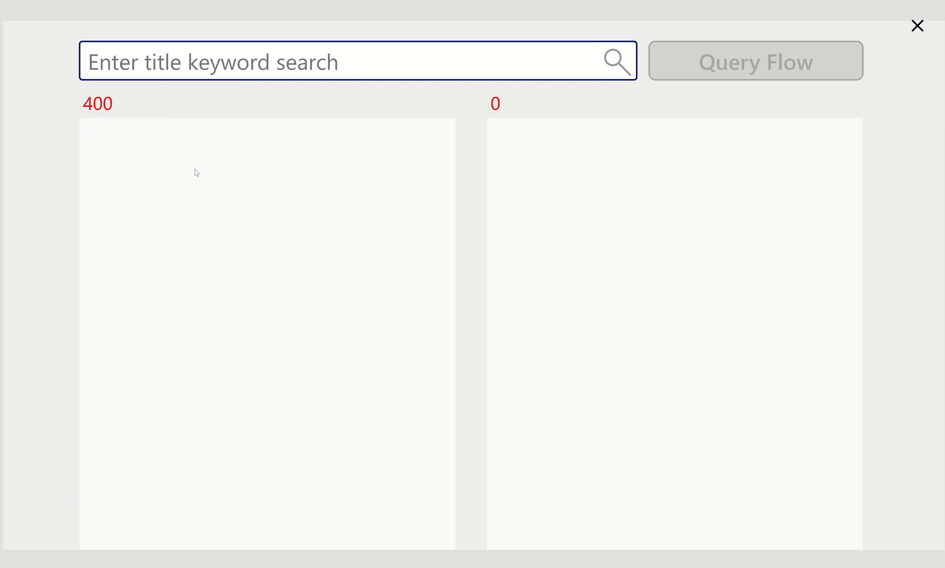
scroll(196, 173, "up", 20)
scroll(196, 173, "up", 20)
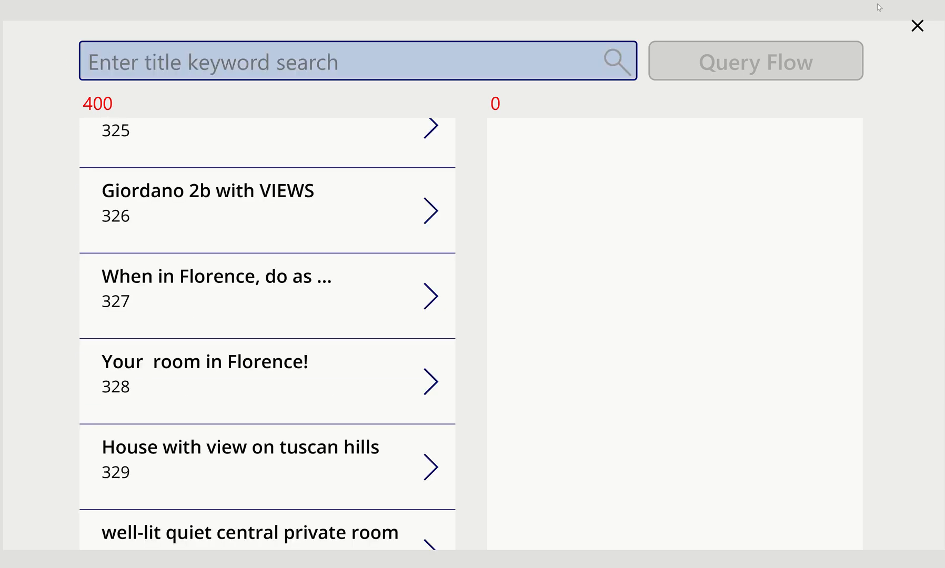
left_click(917, 25)
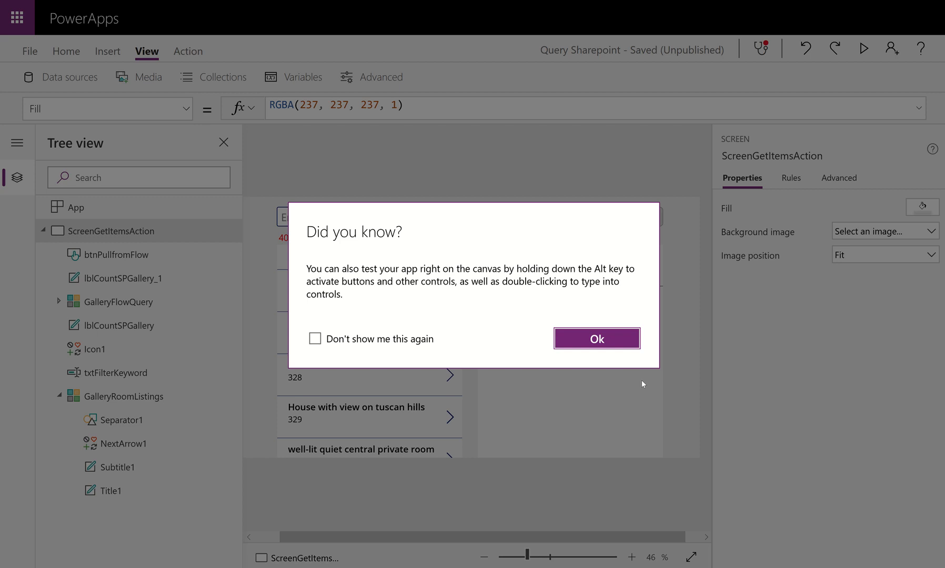
left_click(597, 339)
Set the Items formula of the GalleryRoomListings gallery to Filter(ArbListings,txtFilterKeyword.Text in Title).
left_click(383, 353)
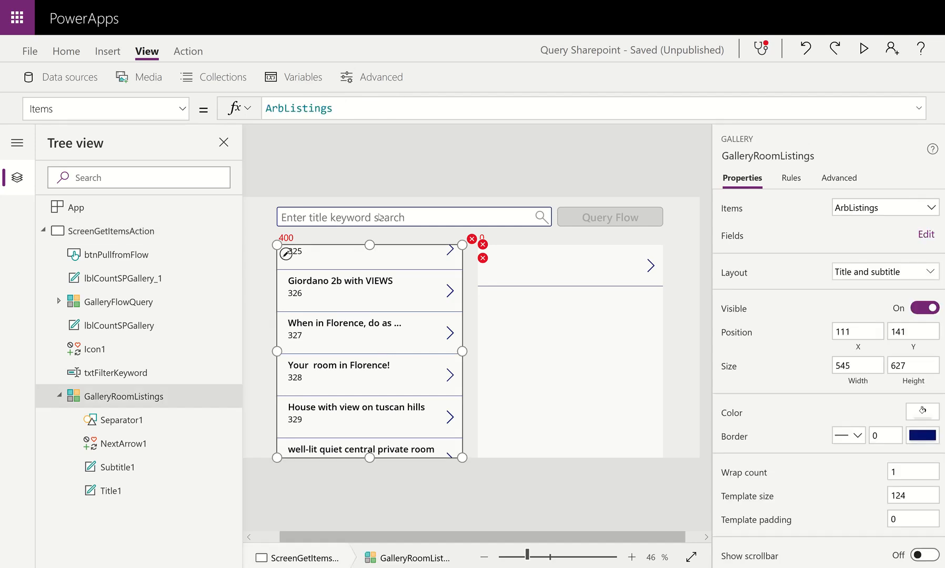
double_click(267, 108)
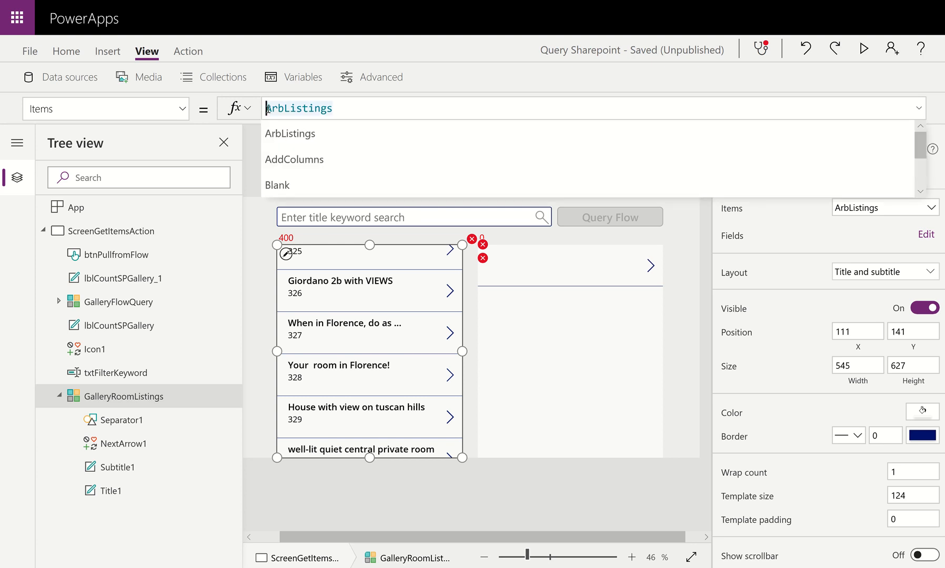
left_click(267, 109)
type("Filter(")
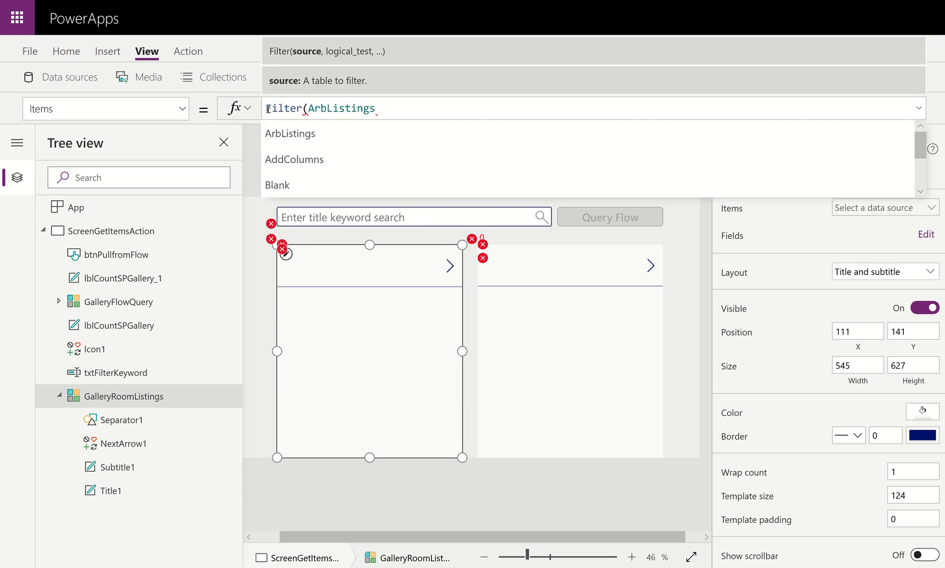
key("BackSpace")
type("(")
type(",")
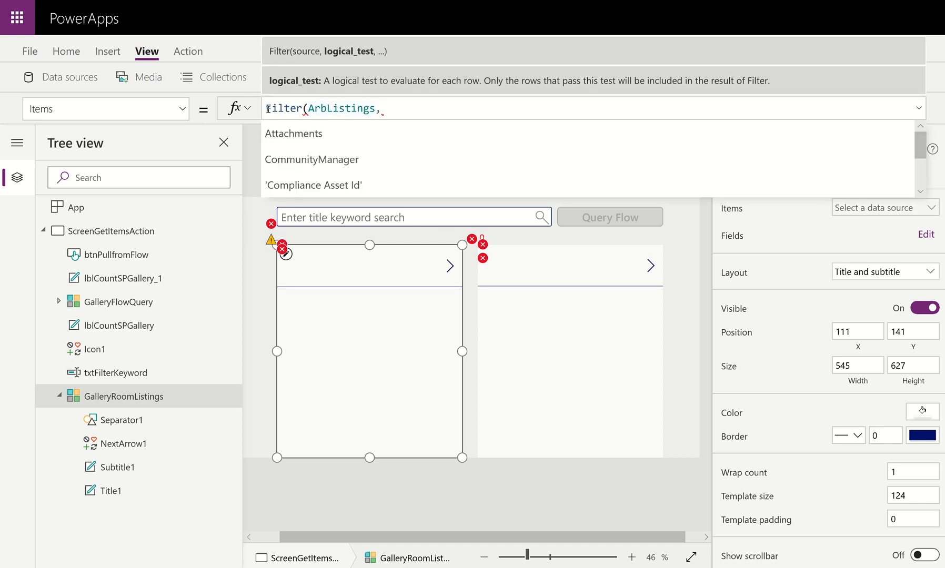
type("T")
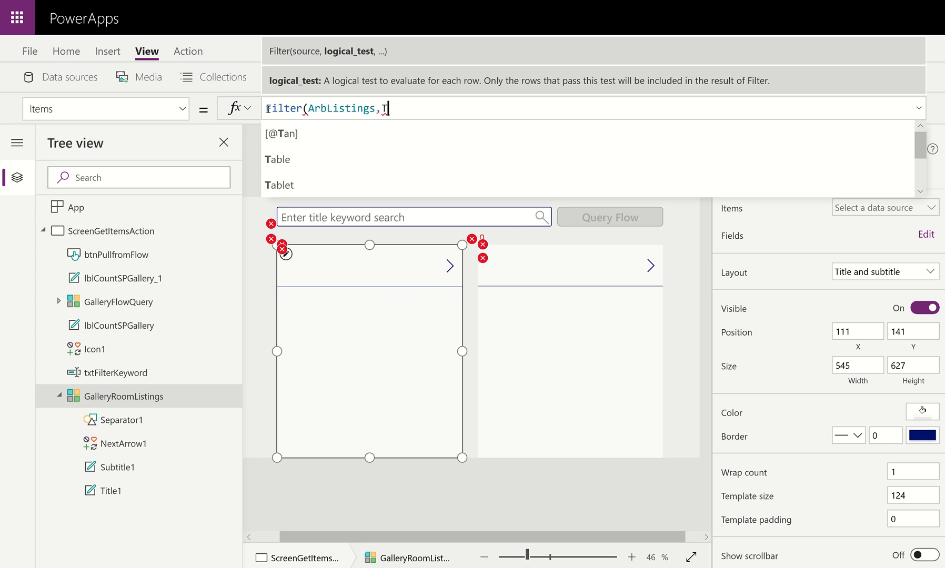
type("xt")
key("Tab")
type(".Text,")
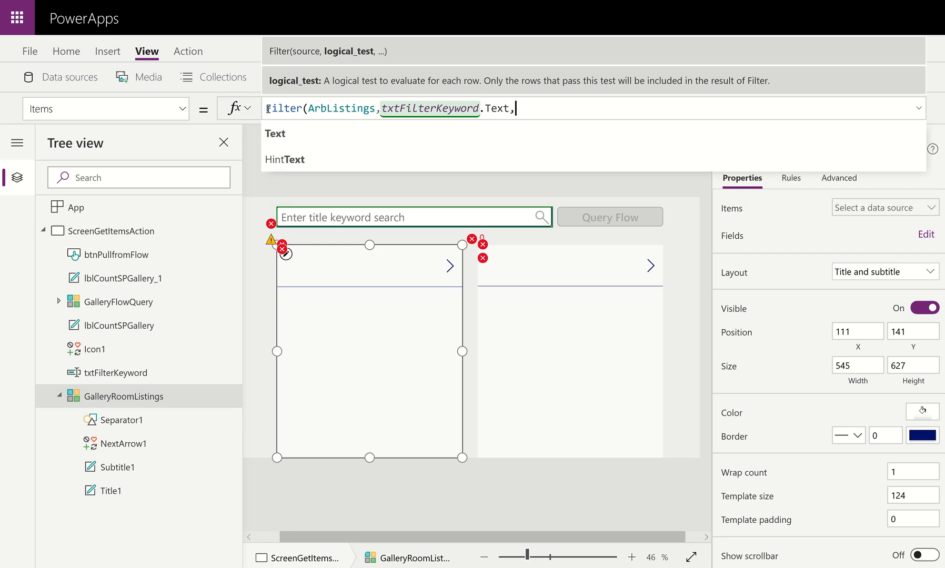
key("BackSpace")
type("in Tit")
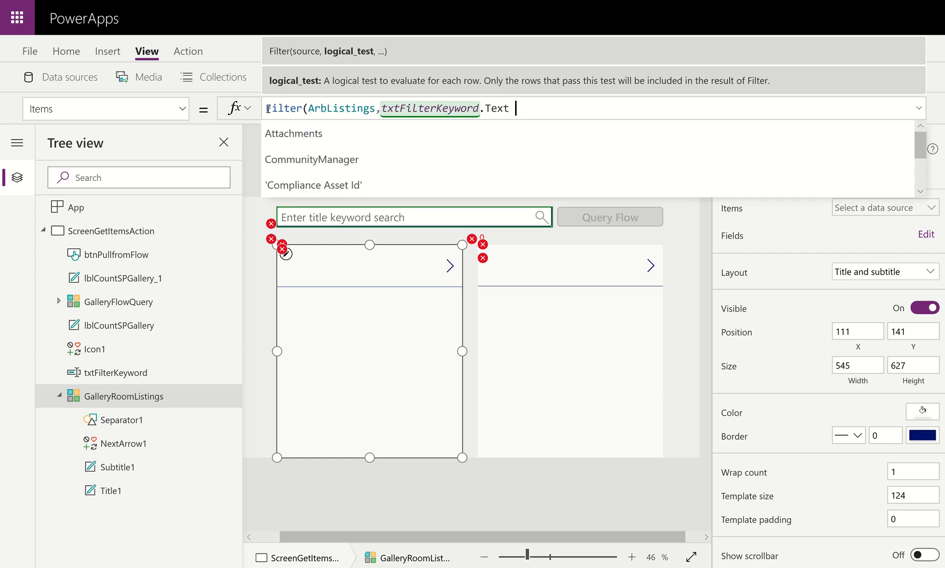
type("le()")
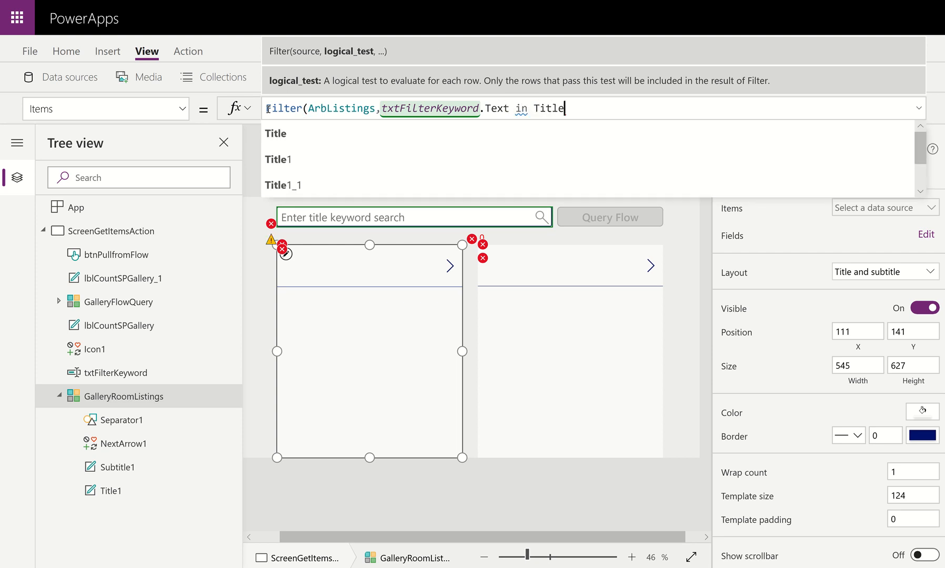
key("BackSpace")
key("BackSpace")
type(")")
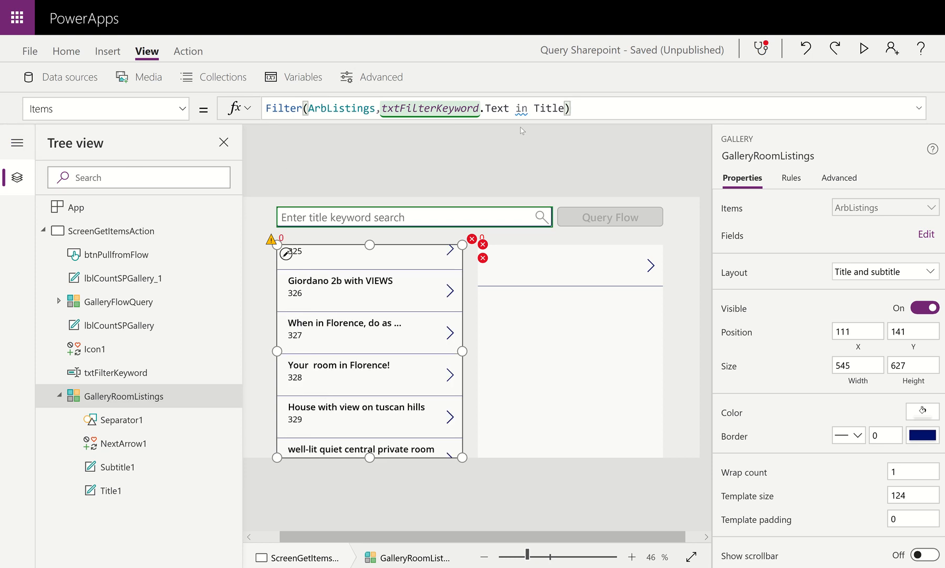
Check the non-delegable data row limit in the app's advanced settings, and inspect the in operator in the gallery's Filter formula.
mouse_move(520, 110)
left_click(30, 51)
left_click(49, 297)
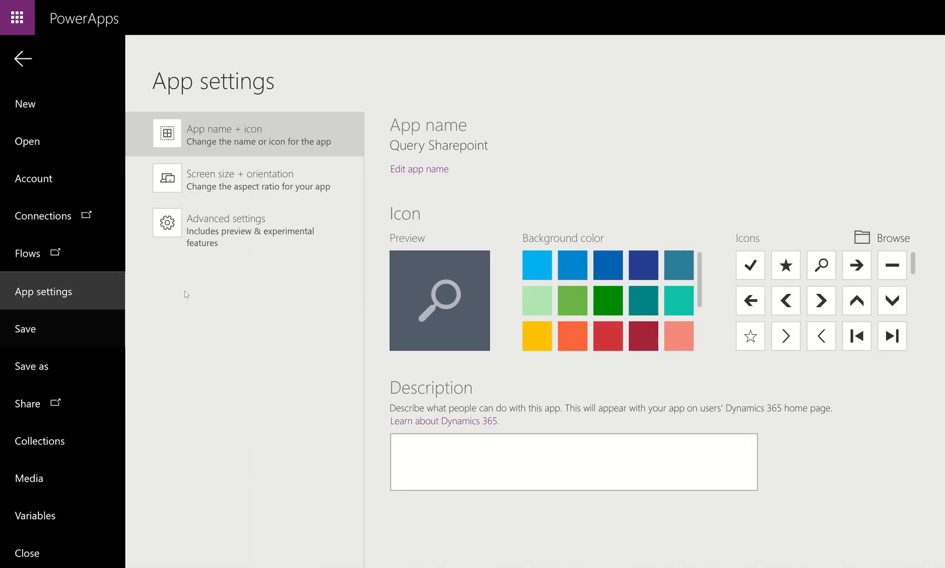
left_click(285, 236)
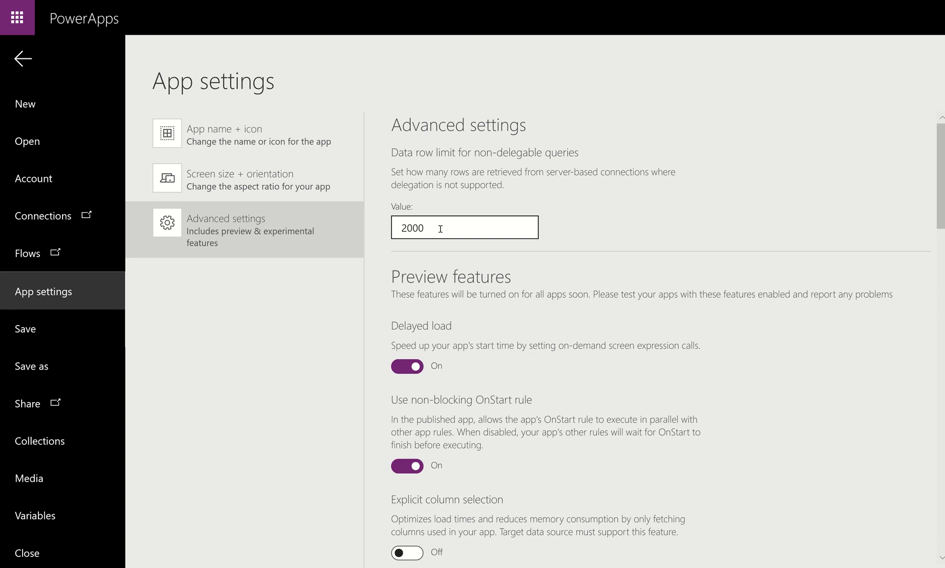
left_click(22, 60)
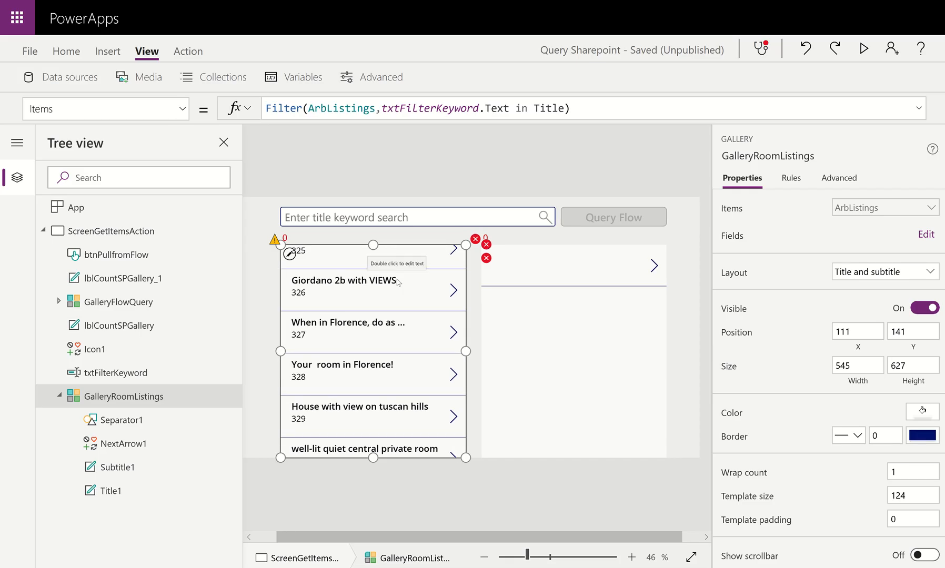
left_click(525, 111)
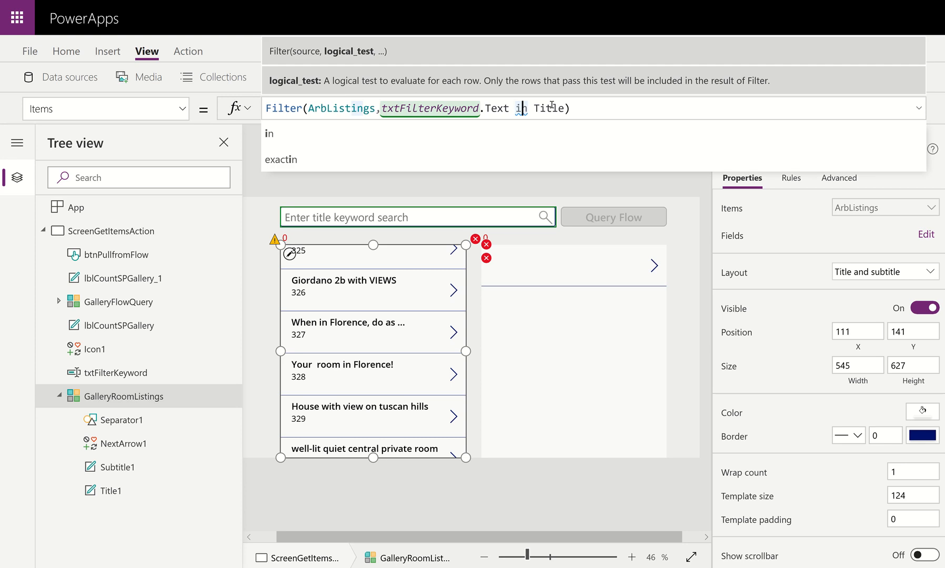
left_click(930, 76)
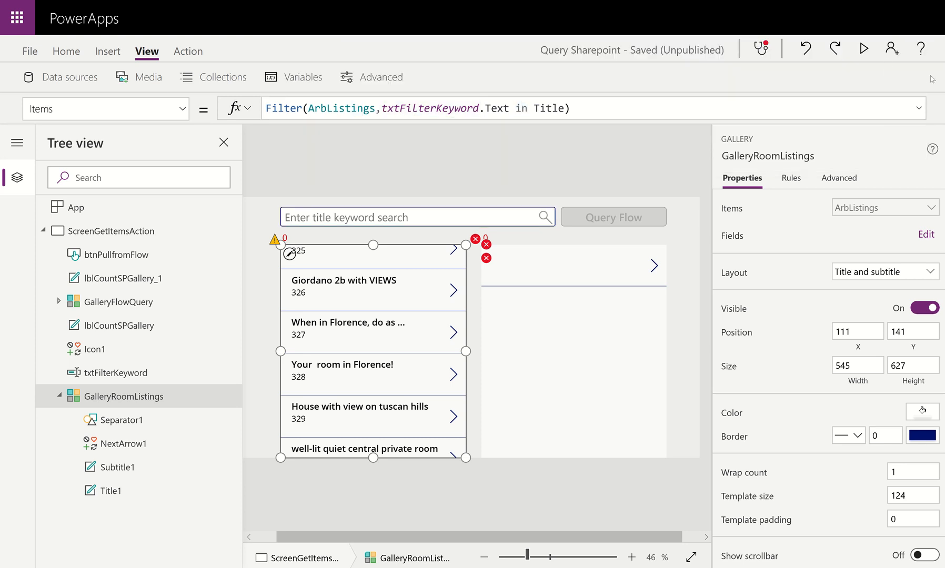
Preview the app, filter the room listings with the title keyword Suite, and leave the preview.
left_click(865, 49)
left_click(280, 75)
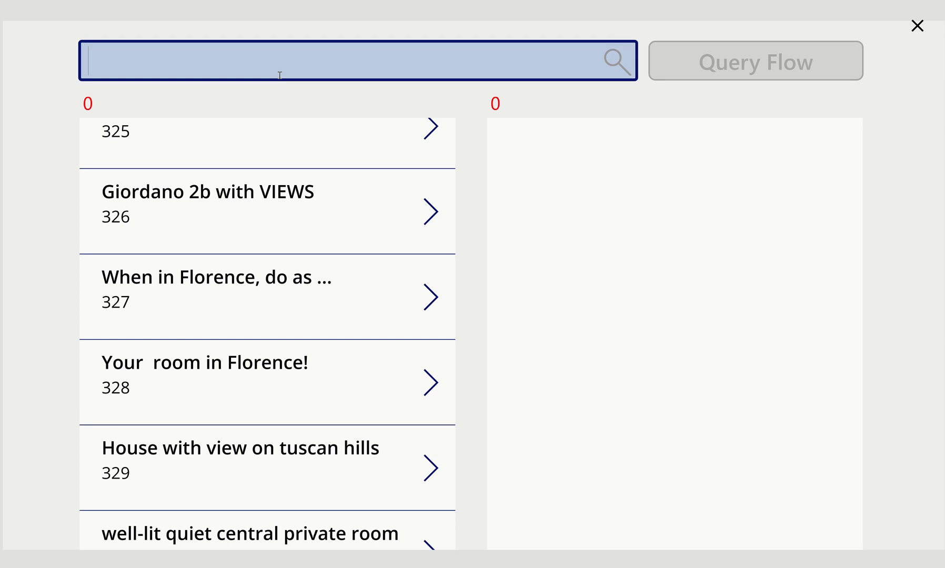
type("Suite")
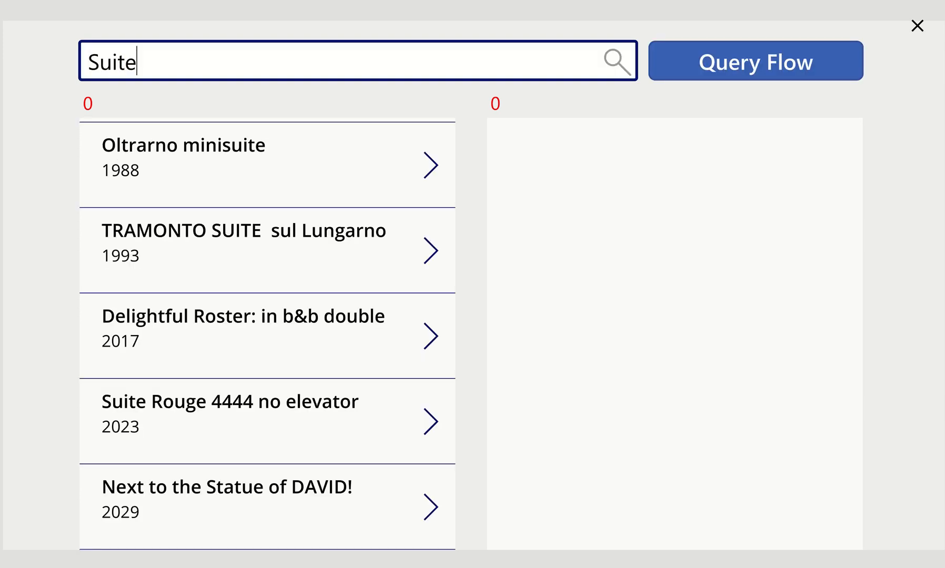
left_click(918, 26)
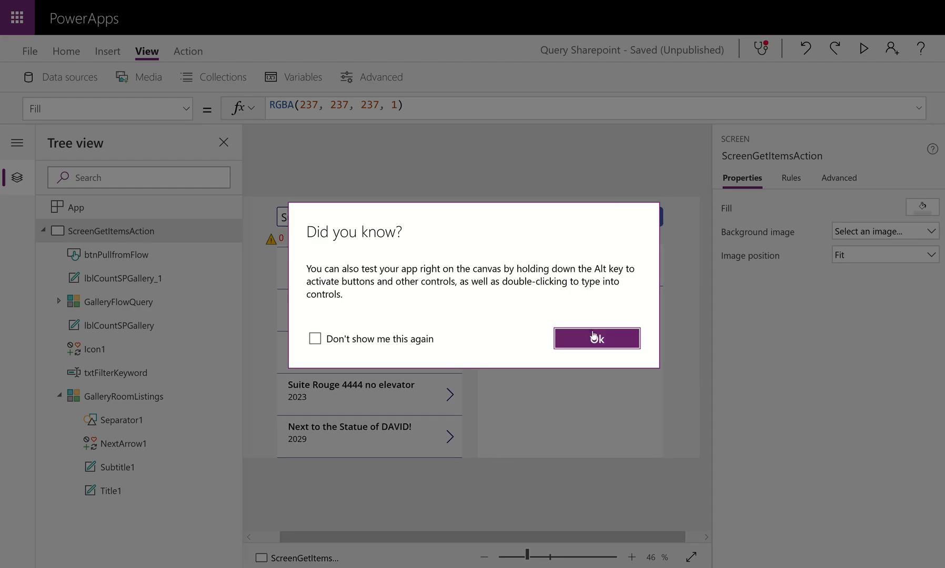
left_click(593, 338)
Cut and re-enter the lblCountSPGallery label's Text formula CountRows(GalleryRoomListings.AllItems.ID) to refresh the filtered count.
left_click(158, 325)
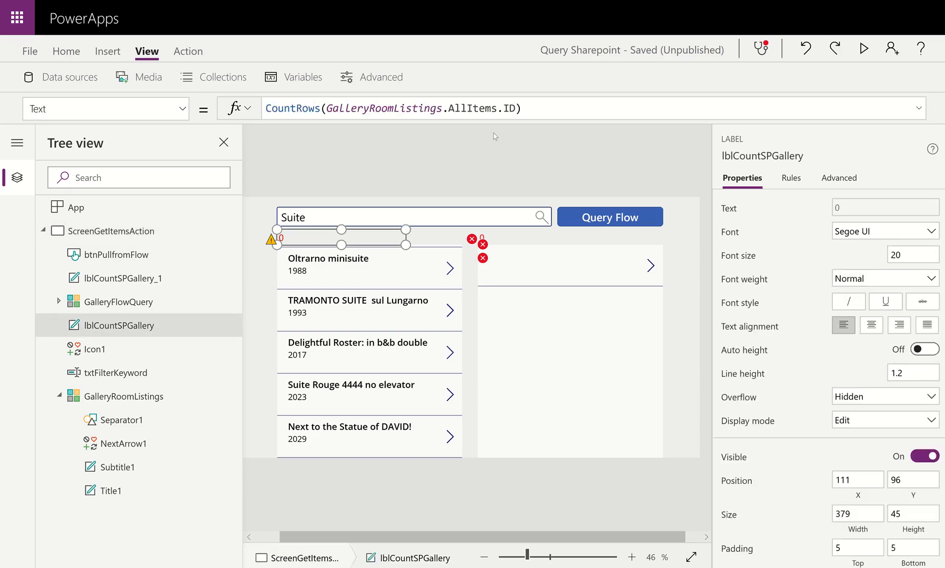
left_click(324, 108)
key("ctrl+a")
key("ctrl+c")
key("Delete")
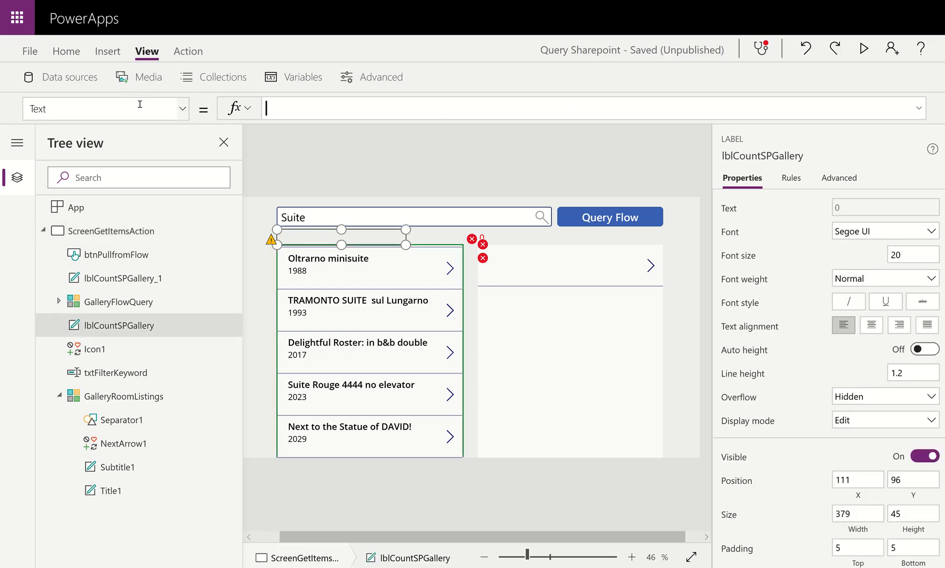
key("ctrl+v")
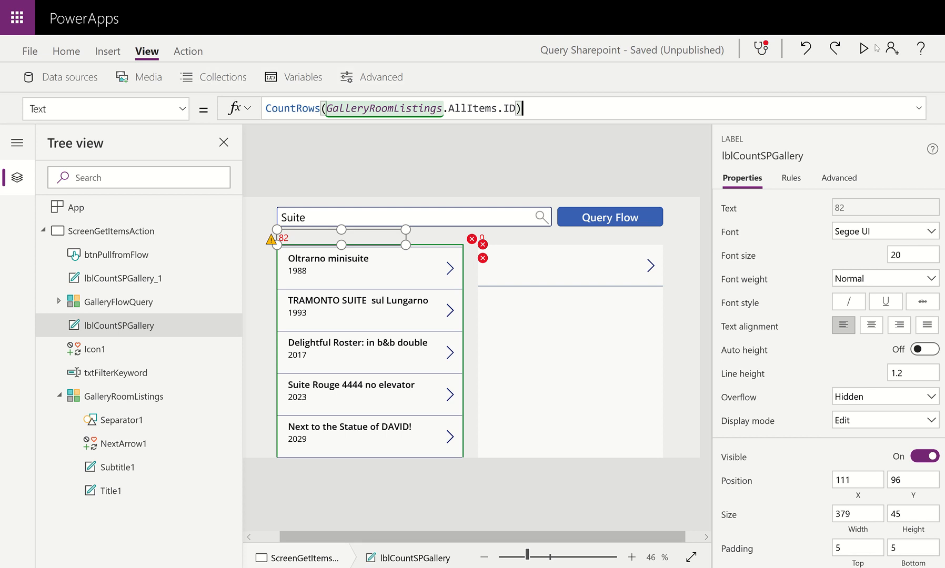
Preview the app to review the Suite listings and their record count, then return to the canvas.
left_click(862, 50)
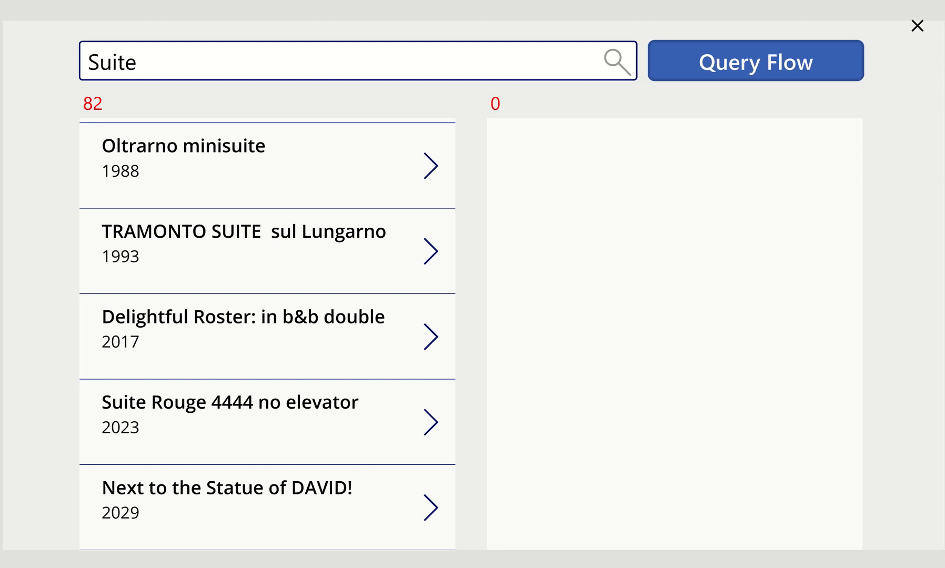
left_click(916, 27)
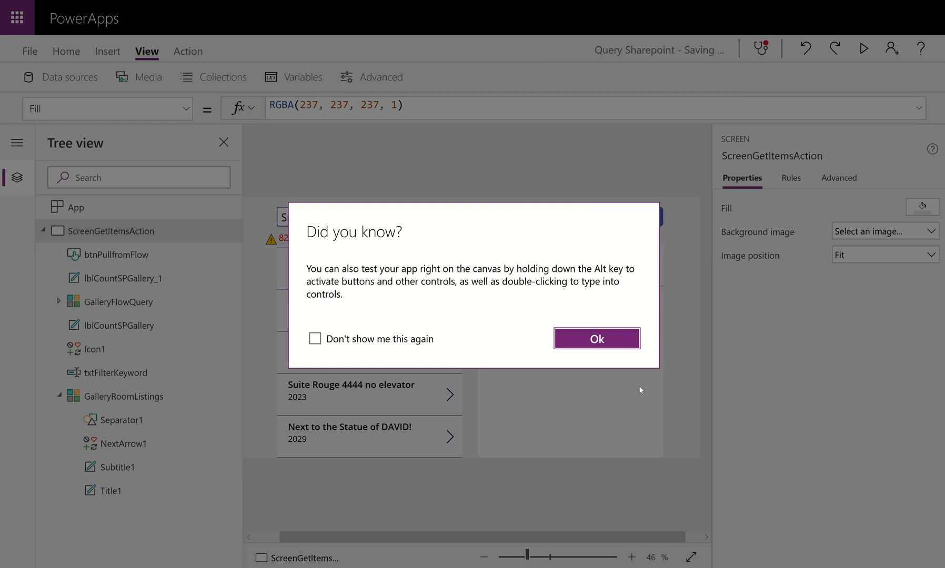
left_click(596, 339)
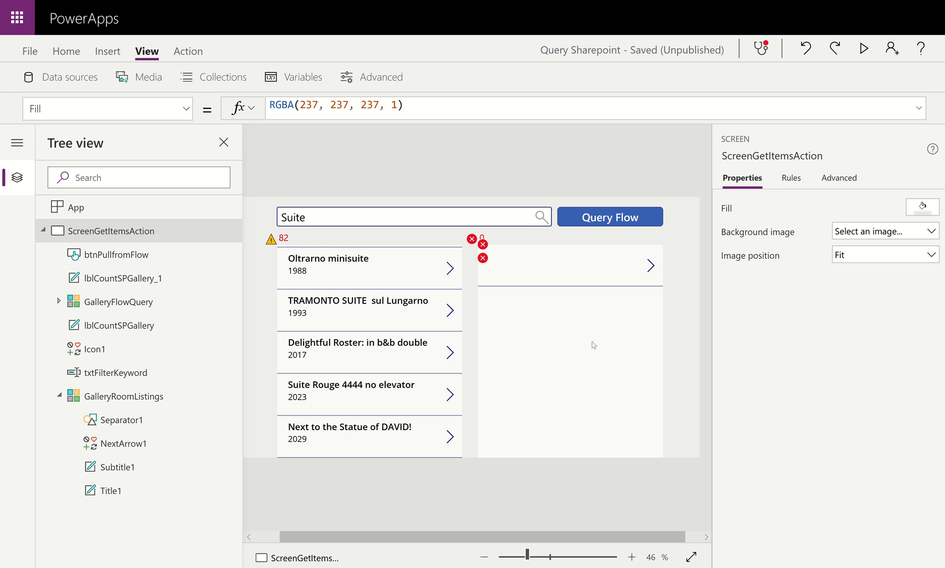
Start creating a new flow from the flows available to the Query Flow button.
left_click(584, 215)
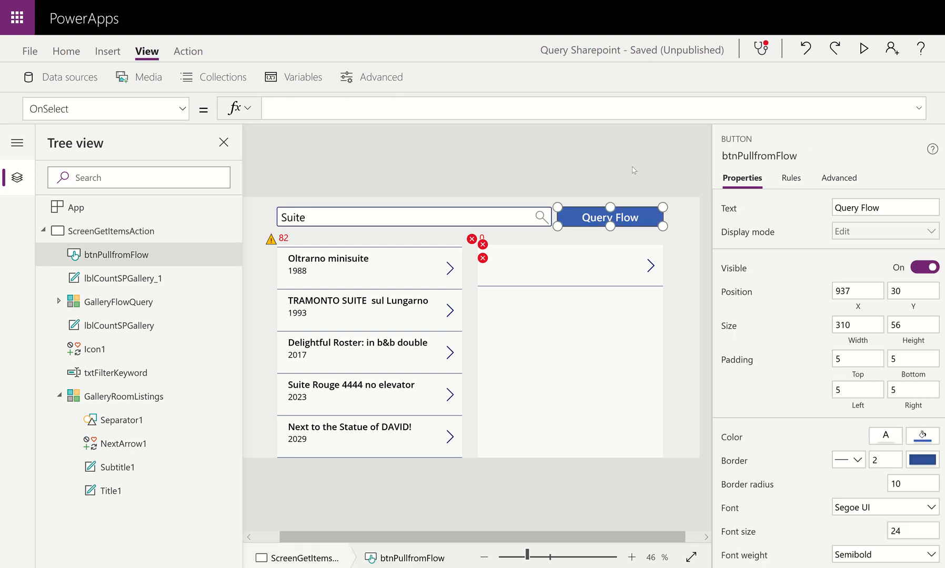
left_click(199, 53)
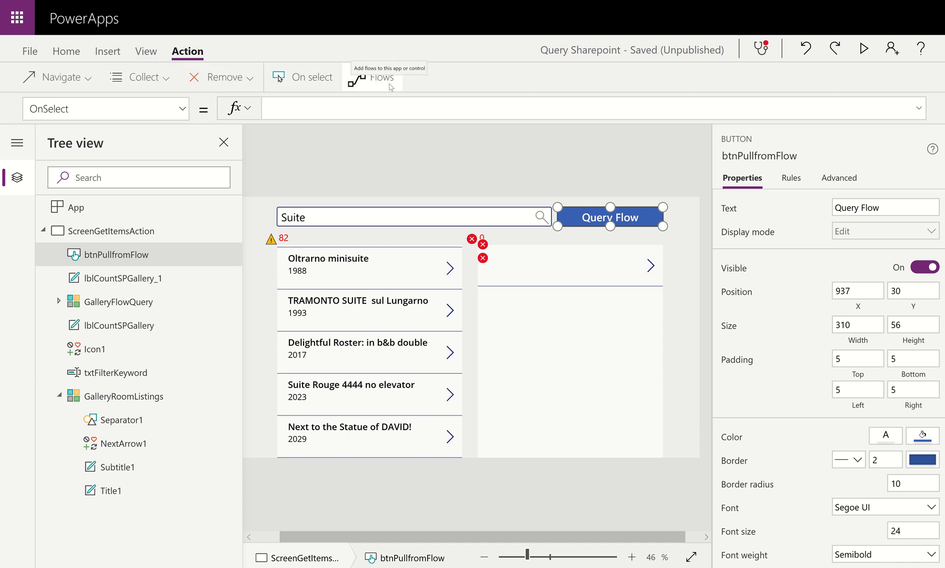
left_click(390, 86)
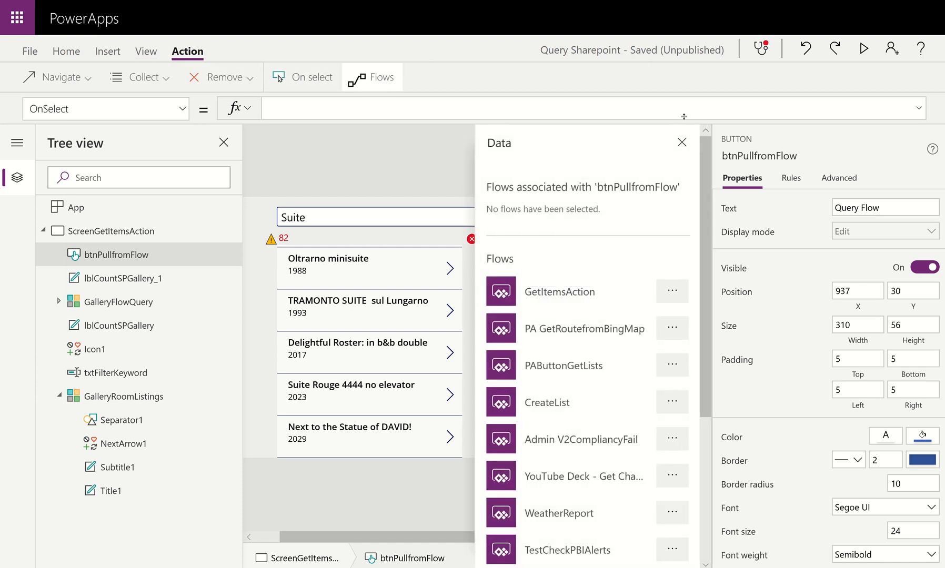
scroll(596, 340, "down", 5)
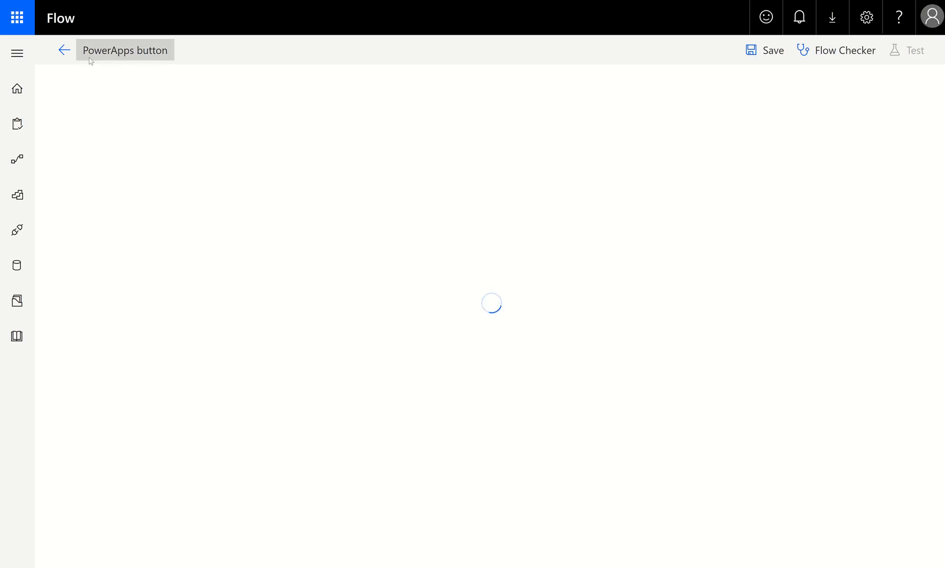
Rename the new flow as MySPOQuery.
left_click(100, 57)
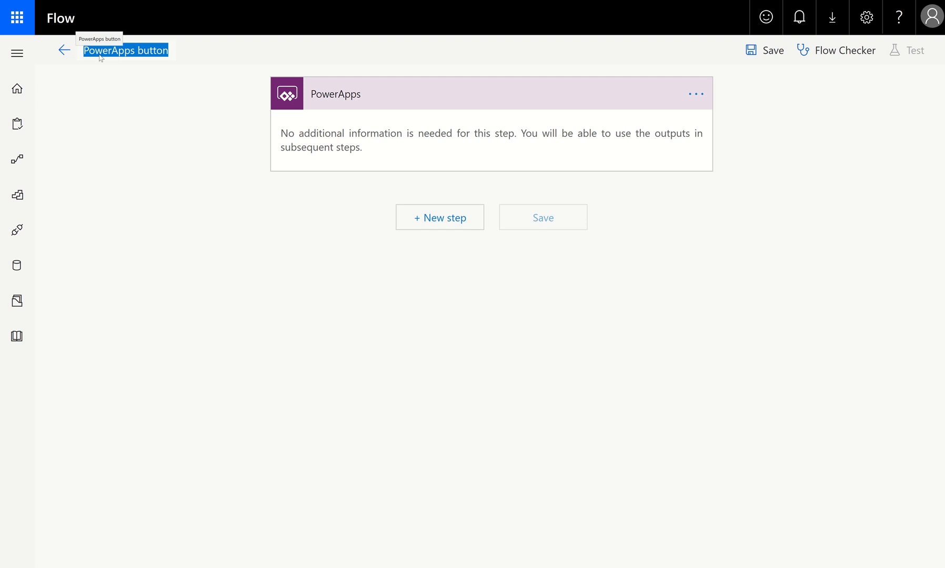
type("MyQuery")
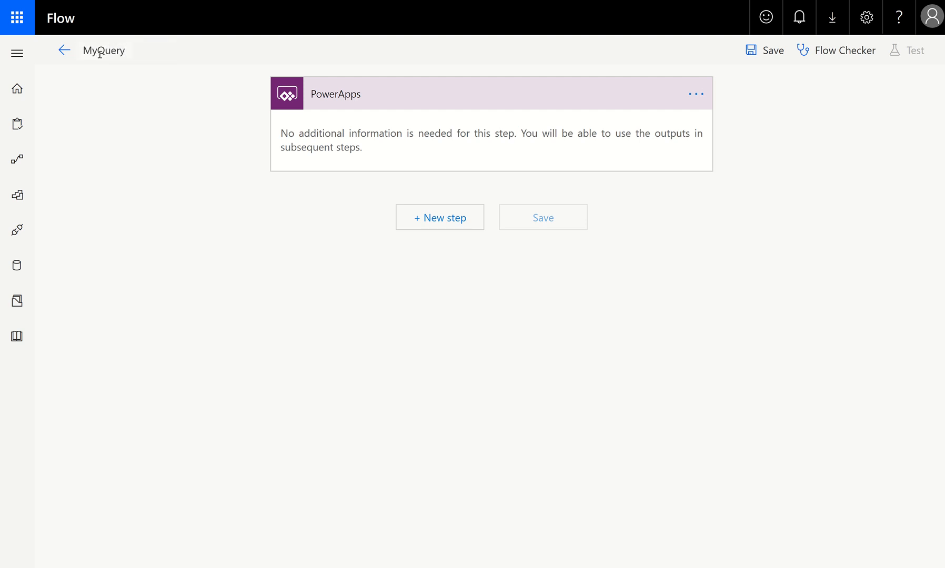
key("Left")
key("Left")
key("Left")
key("Left")
key("Left")
type("SPO")
Find the variable actions and add an Initialize variable action after the PowerApps trigger.
left_click(444, 219)
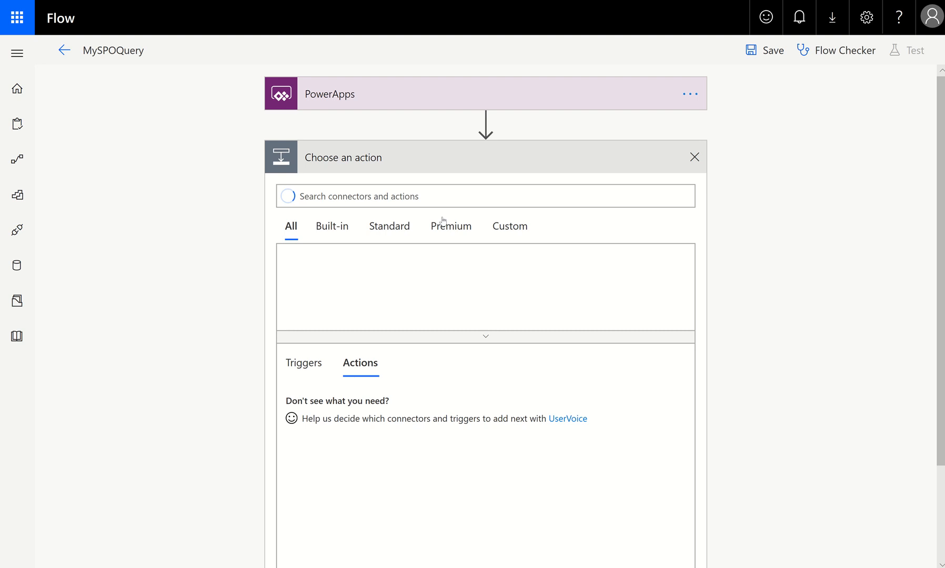
type("variable")
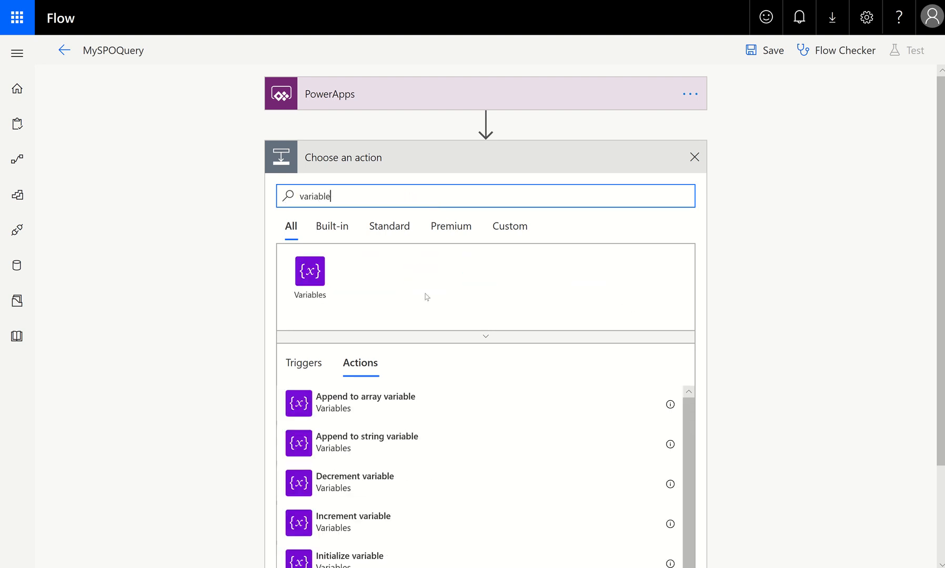
scroll(438, 419, "down", 1)
scroll(439, 419, "down", 3)
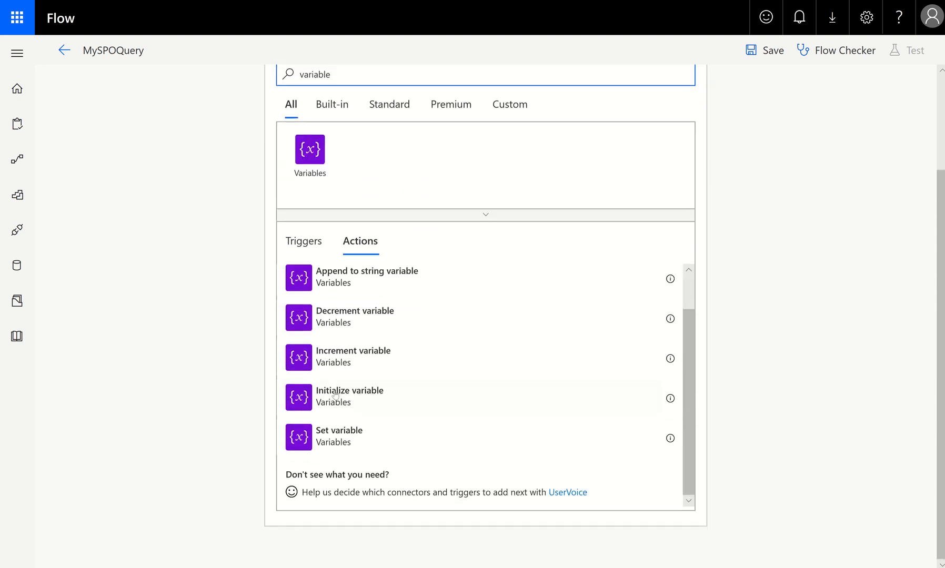
left_click(437, 396)
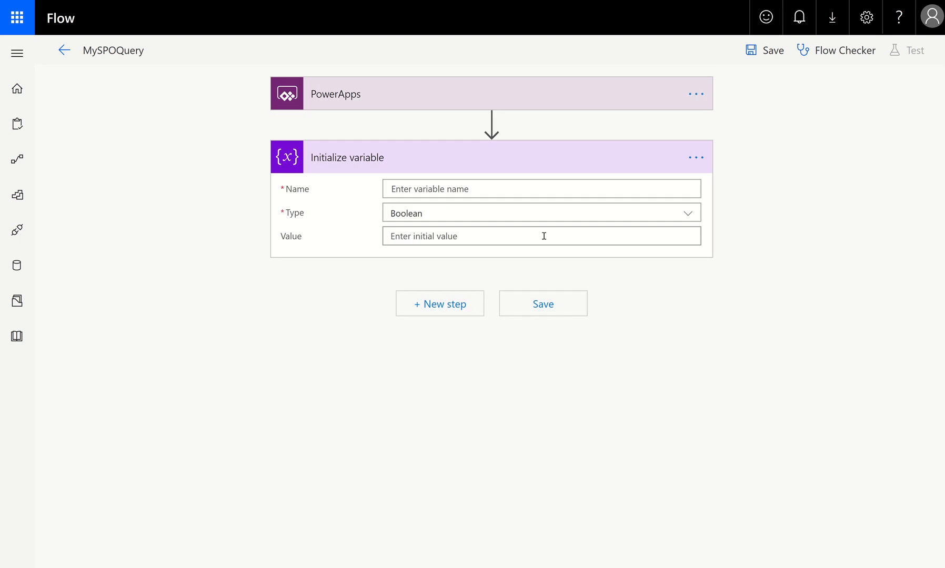
Name the initialized variable varTextKeywords.
left_click(434, 189)
type("var")
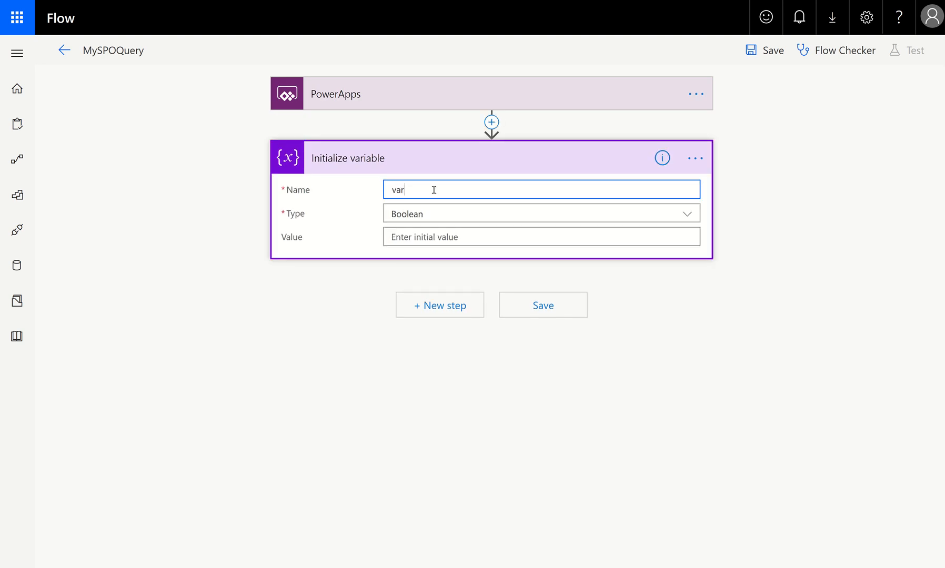
type("Text")
right_click(433, 190)
left_click(434, 189)
type("Keywords")
Set the variable's type to String and its initial value to the Ask in PowerApps dynamic content.
left_click(447, 213)
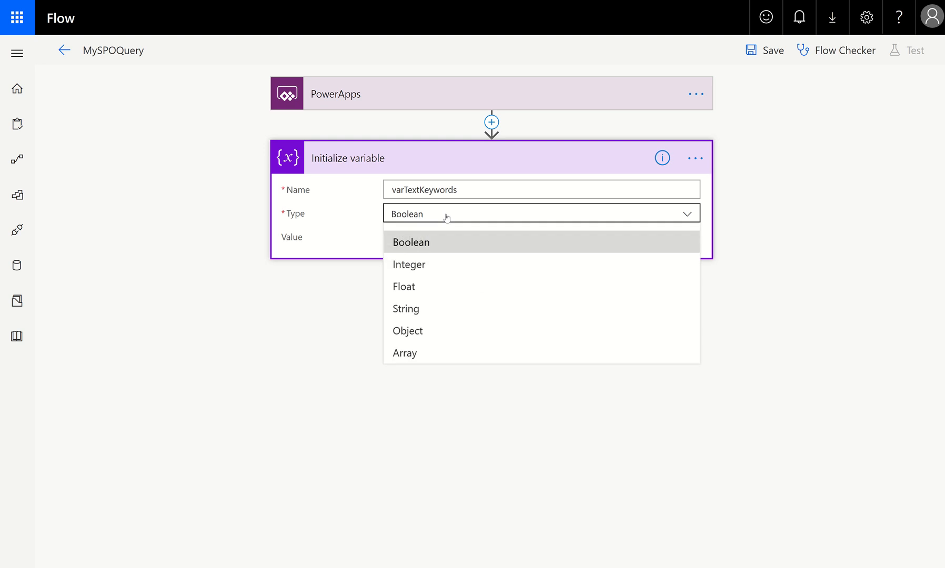
left_click(437, 313)
left_click(431, 236)
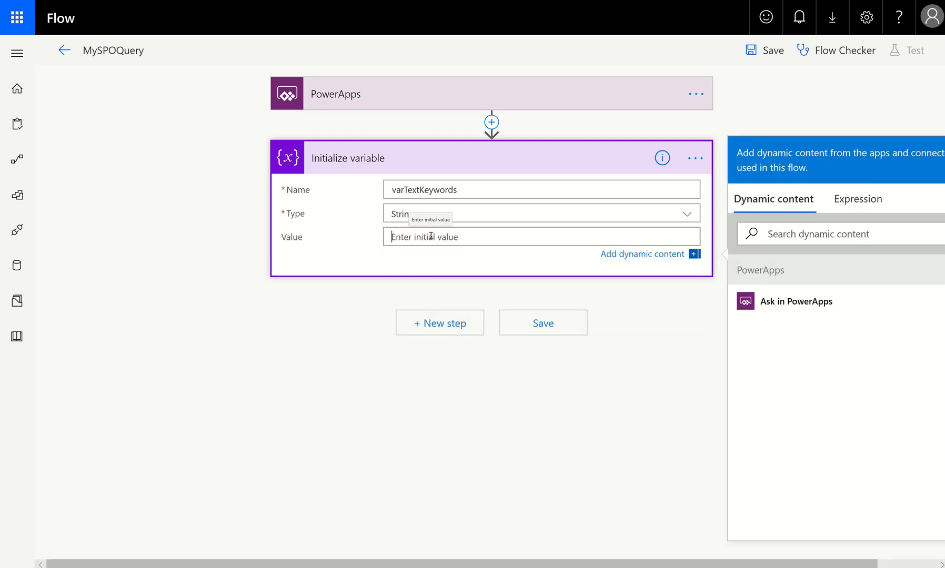
left_click(777, 310)
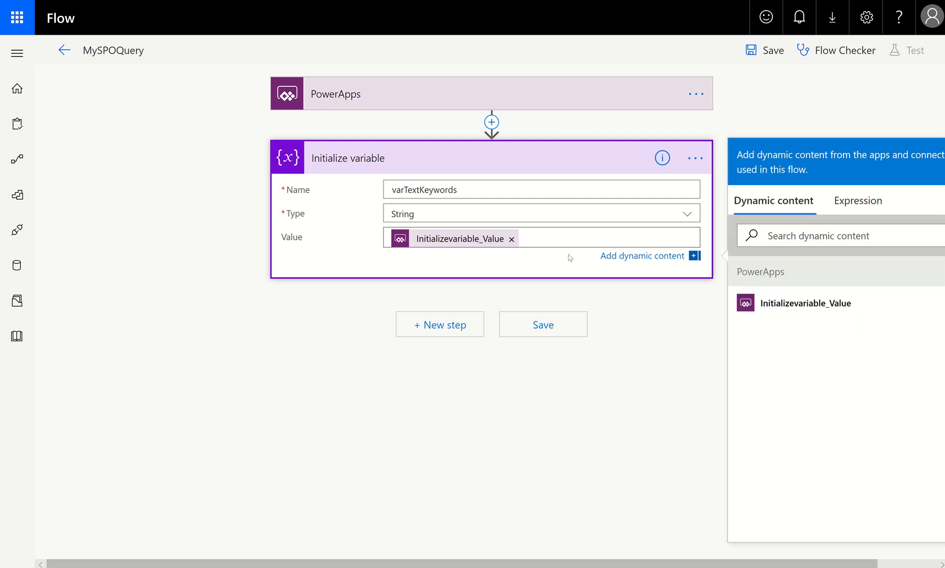
Title the Initialize variable action "varTextKeywords comes from PowerApps", copy that text, and shorten the title to "varTextKeywords String".
left_click(704, 159)
left_click(738, 156)
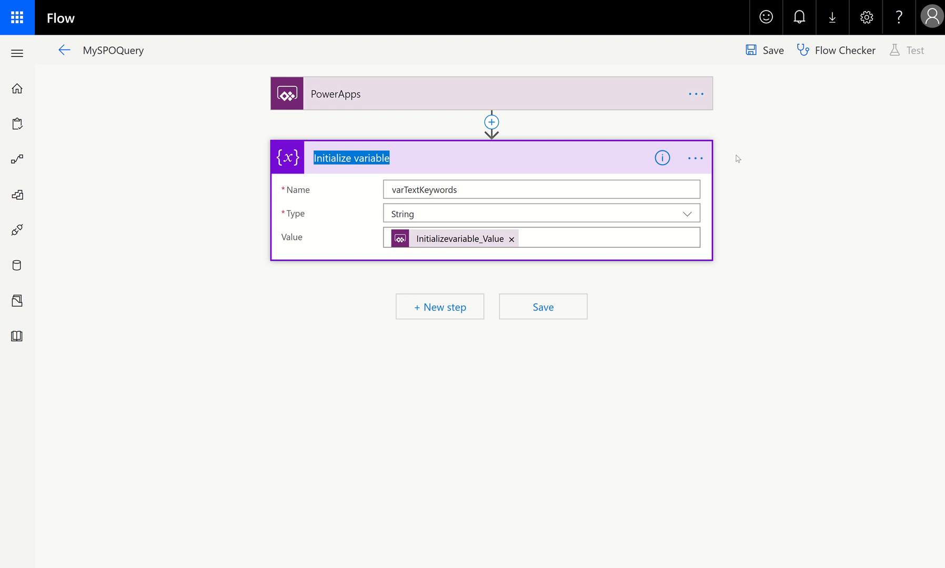
type("var")
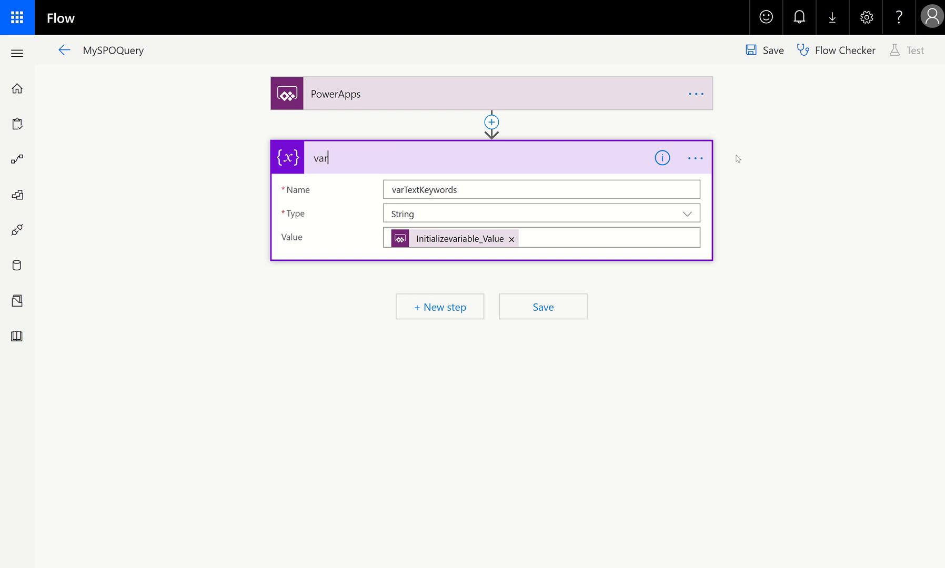
type("TextKeywords come")
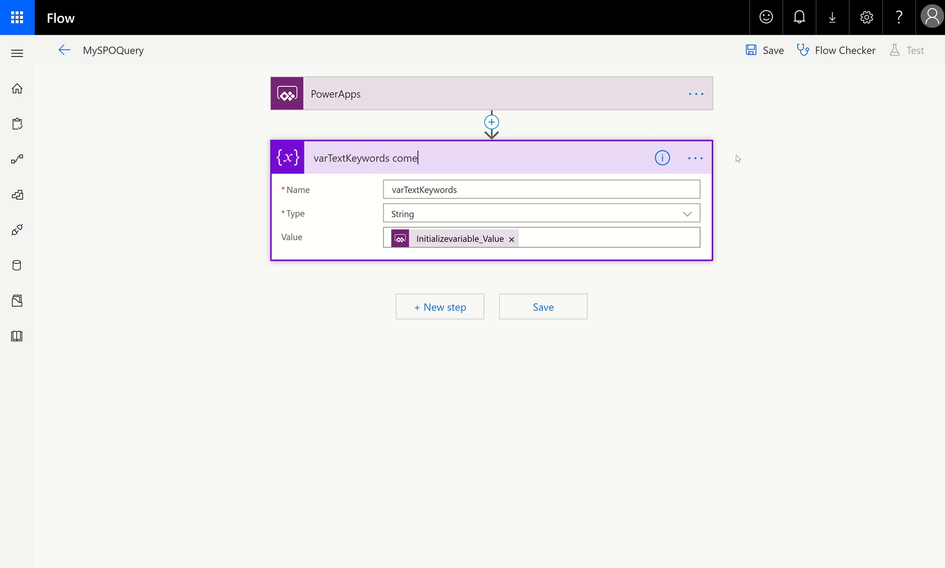
type("s from PowerApps")
left_click_drag(507, 158, 223, 166)
key("ctrl+c")
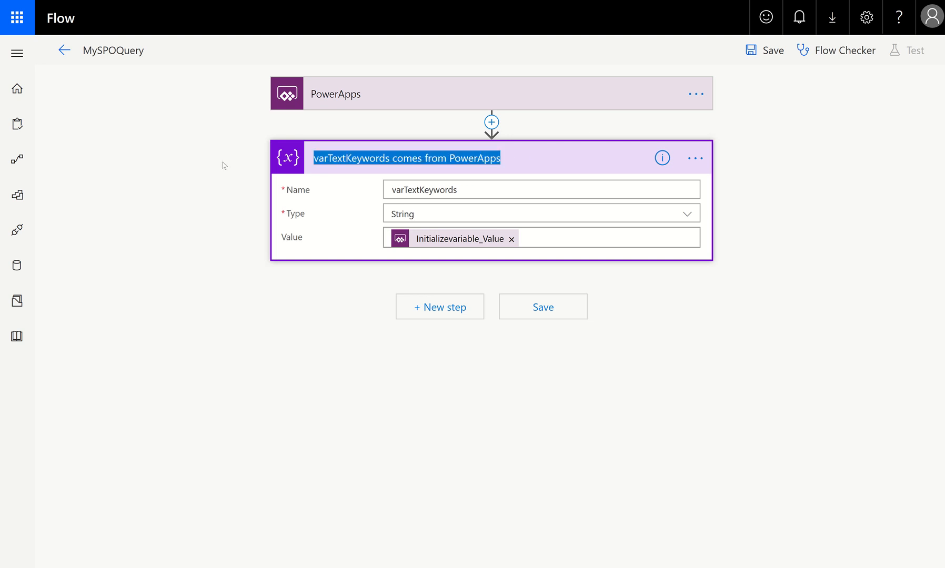
left_click_drag(389, 159, 588, 160)
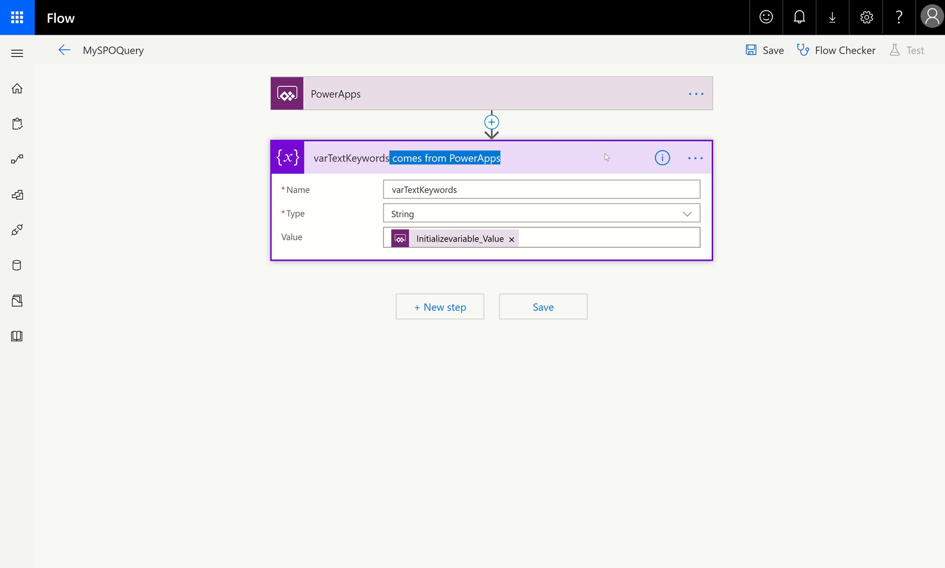
type("String")
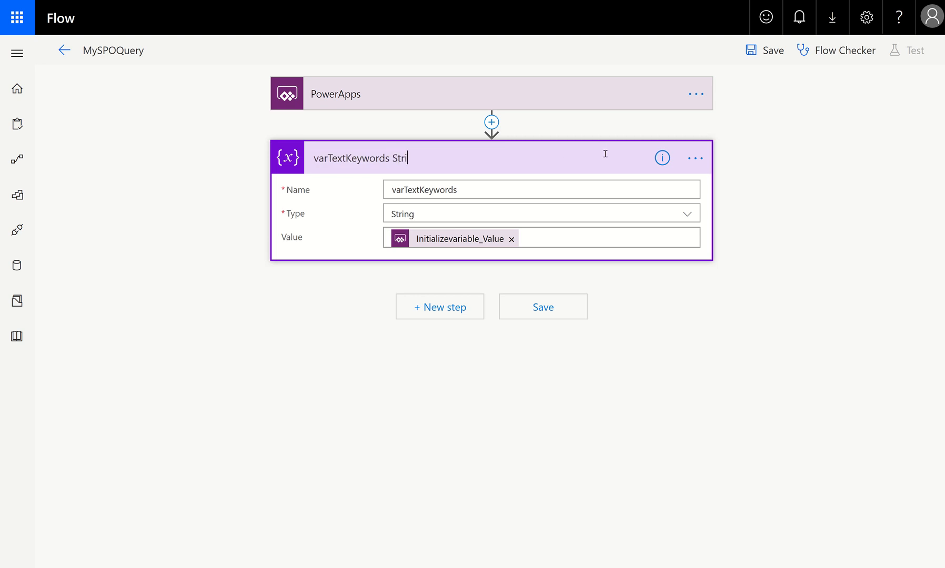
Add the copied text "varTextKeywords comes from PowerApps" as a comment on the varTextKeywords String action.
left_click(695, 159)
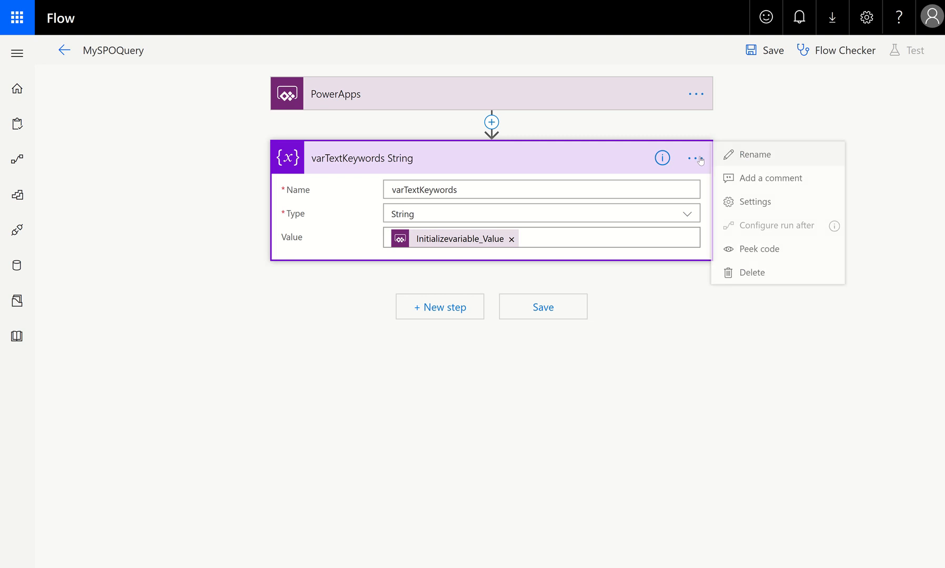
left_click(738, 177)
key("ctrl+v")
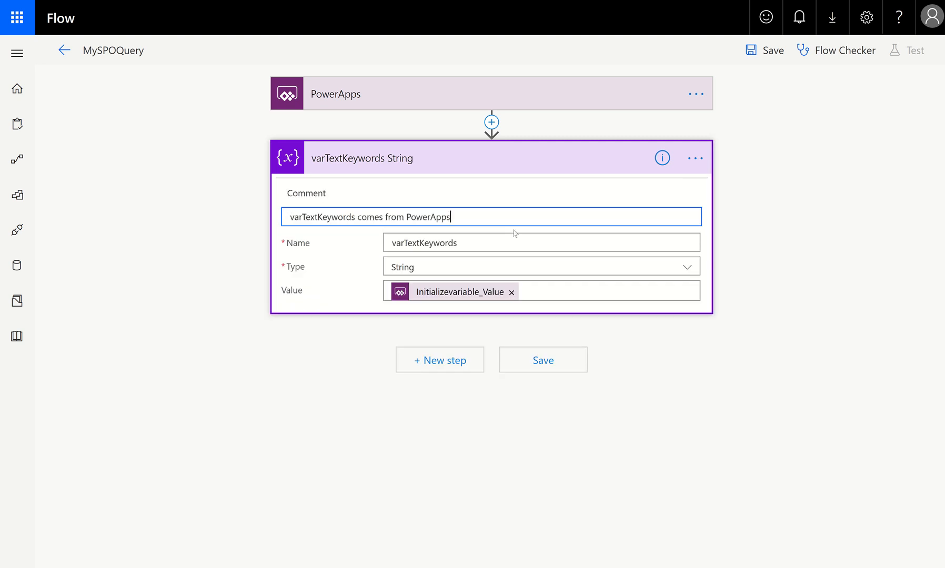
left_click(568, 366)
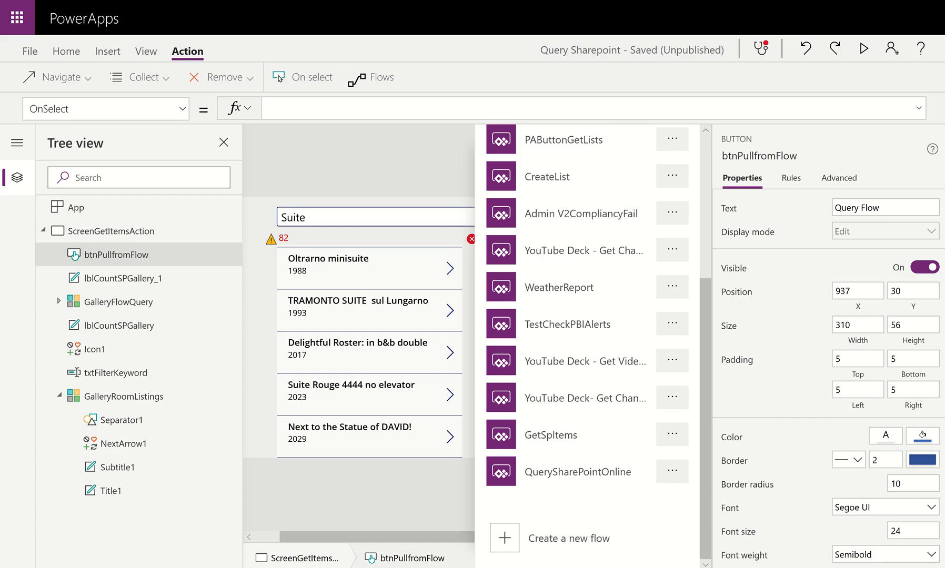
Switch to PowerApps and examine the txtFilterKeyword input and the Query Flow button that will supply the keyword.
left_click(372, 158)
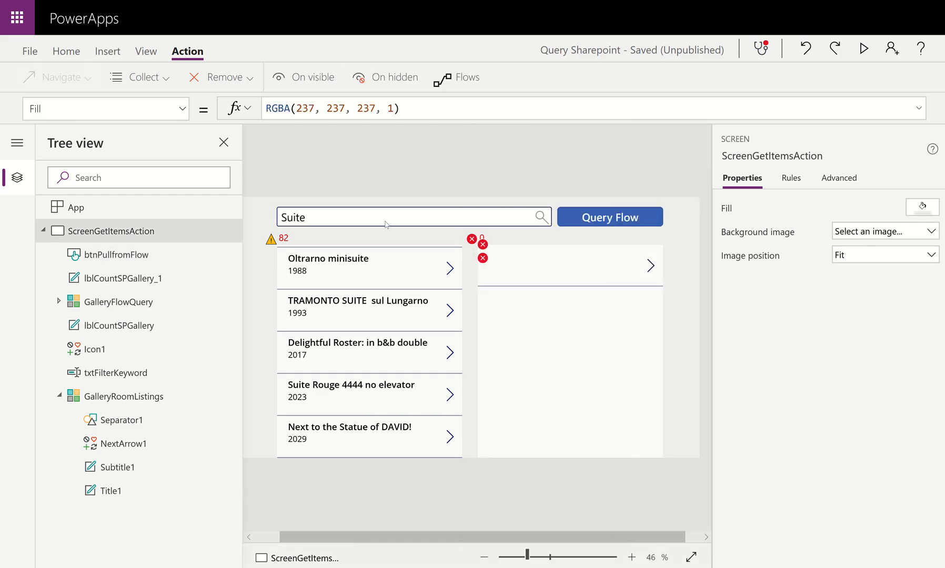
left_click(386, 224)
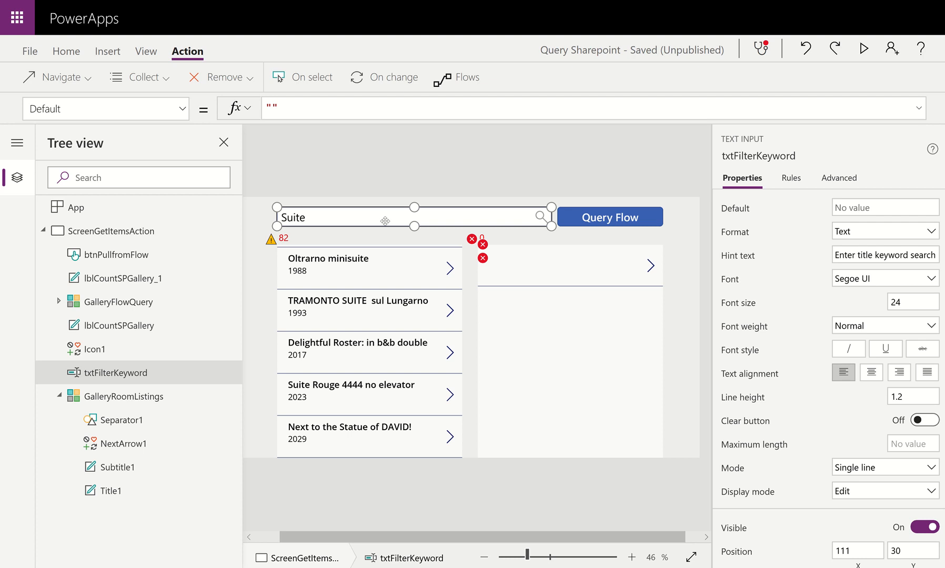
left_click(611, 216)
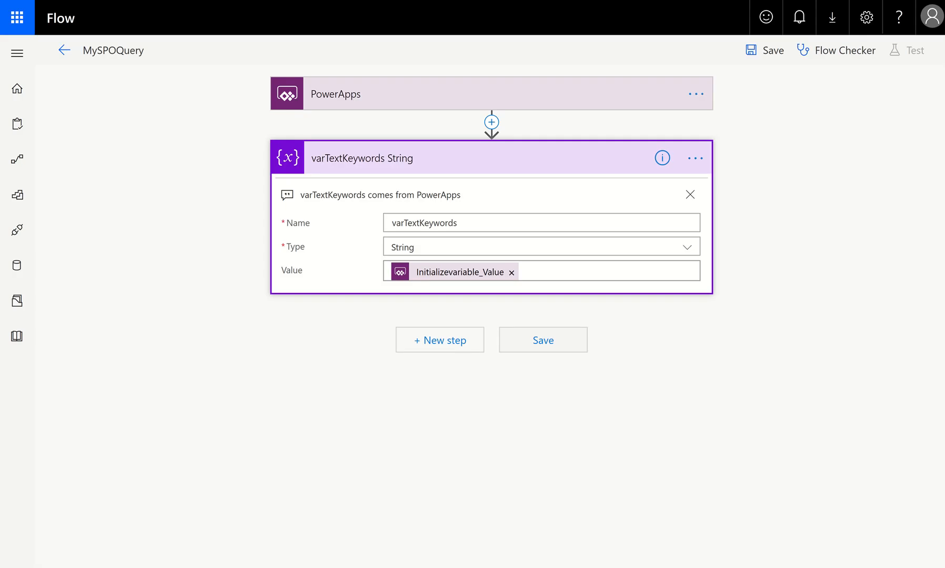
Add the SharePoint Get items action after the varTextKeywords String action in the MySPOQuery flow.
left_click(446, 343)
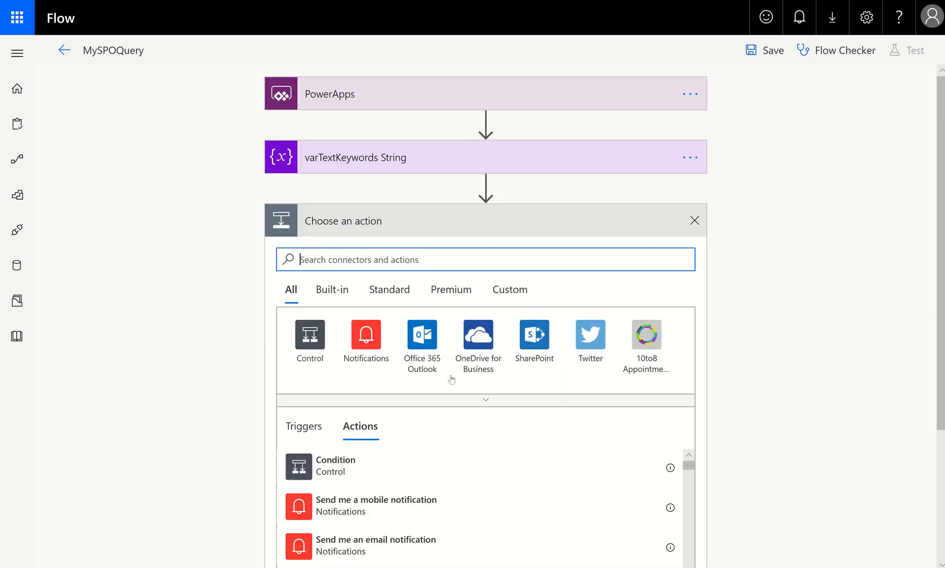
type("Geti")
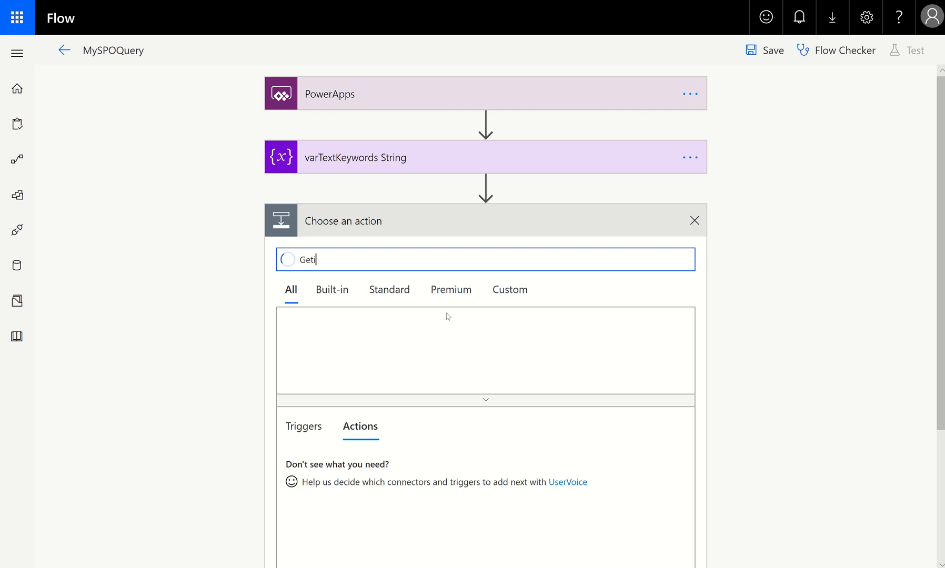
key("BackSpace")
type("items")
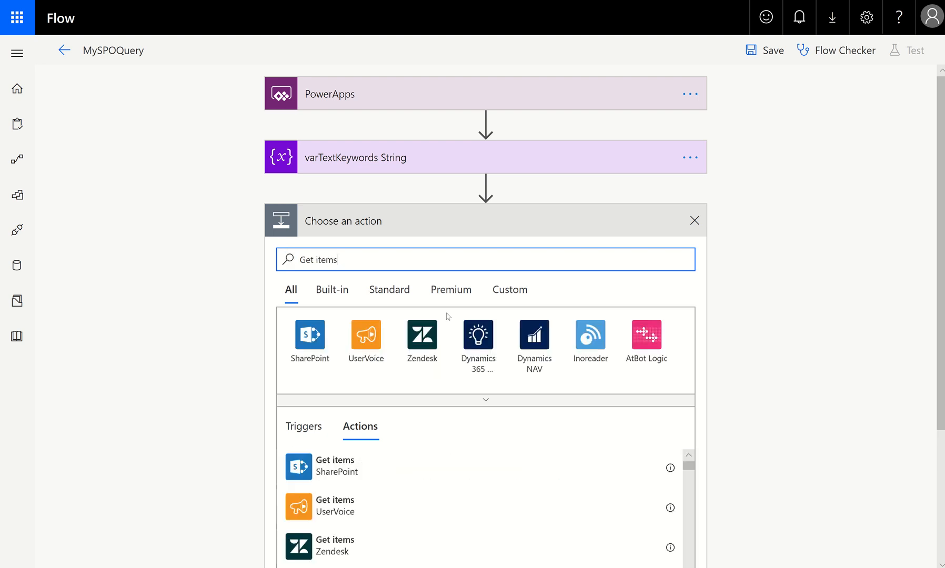
left_click(315, 347)
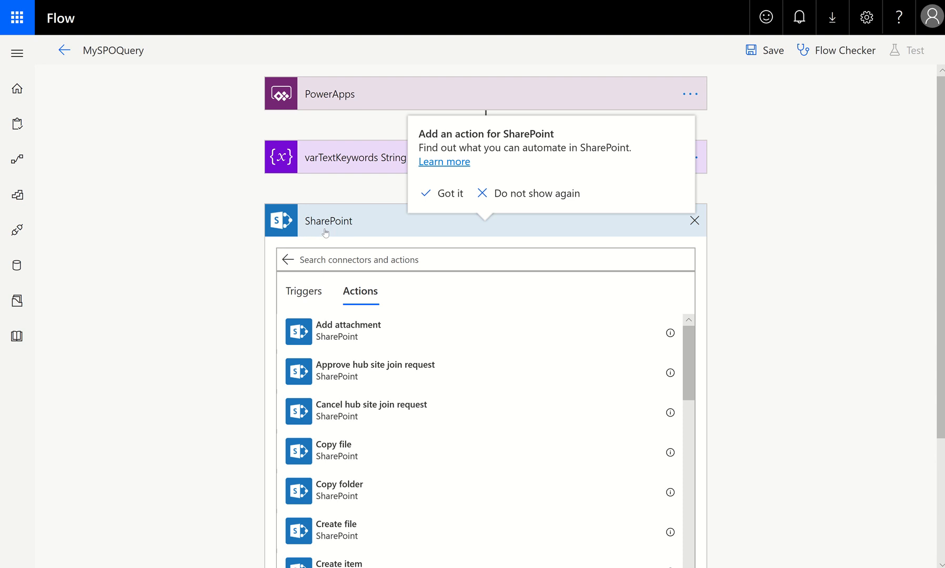
scroll(479, 358, "down", 4)
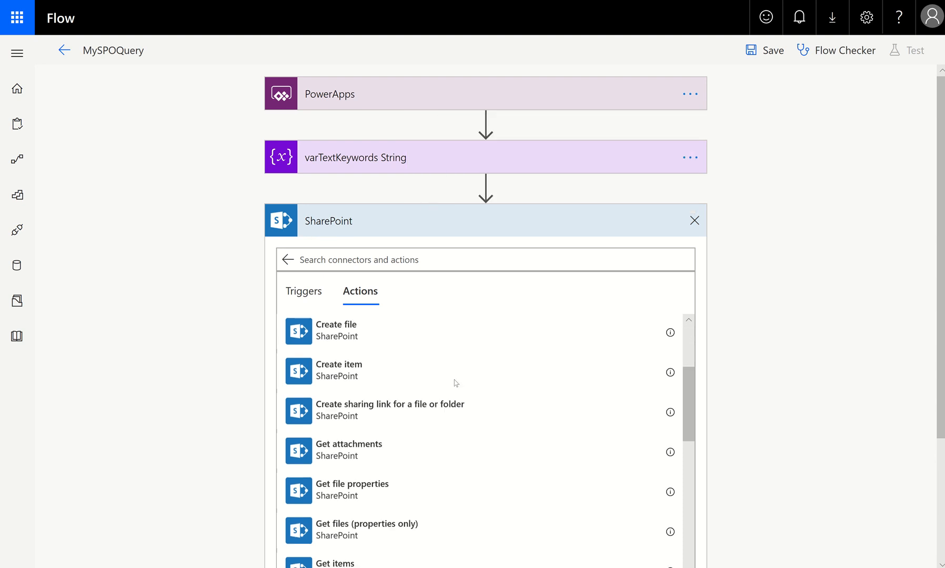
left_click(412, 259)
type("get items")
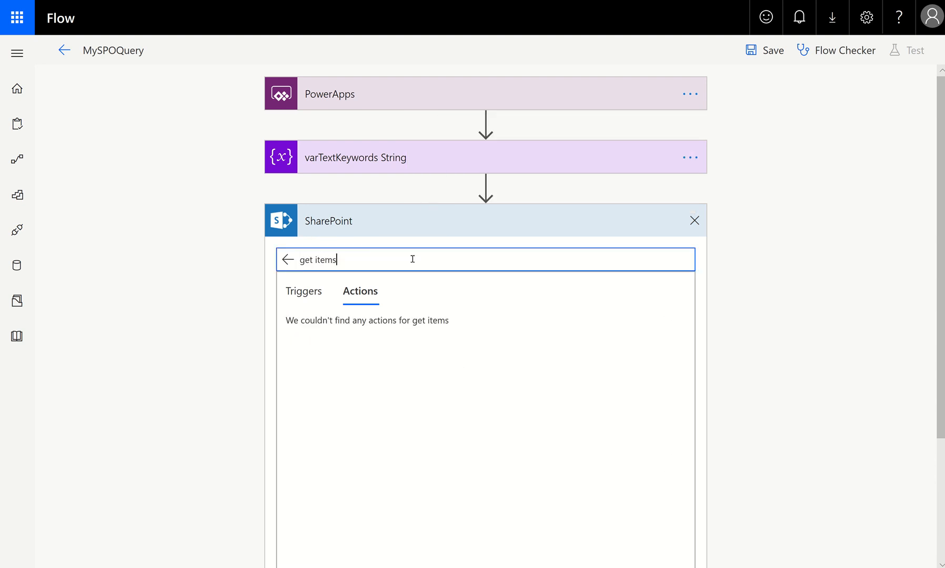
left_click(373, 372)
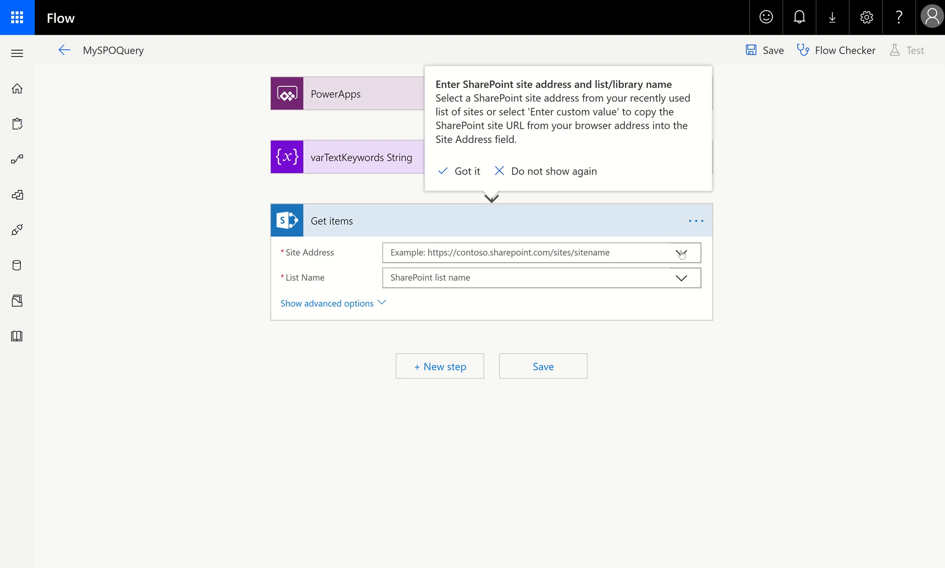
Set the Get items action's Site Address to the PublicData SharePoint site.
left_click(681, 253)
left_click(681, 253)
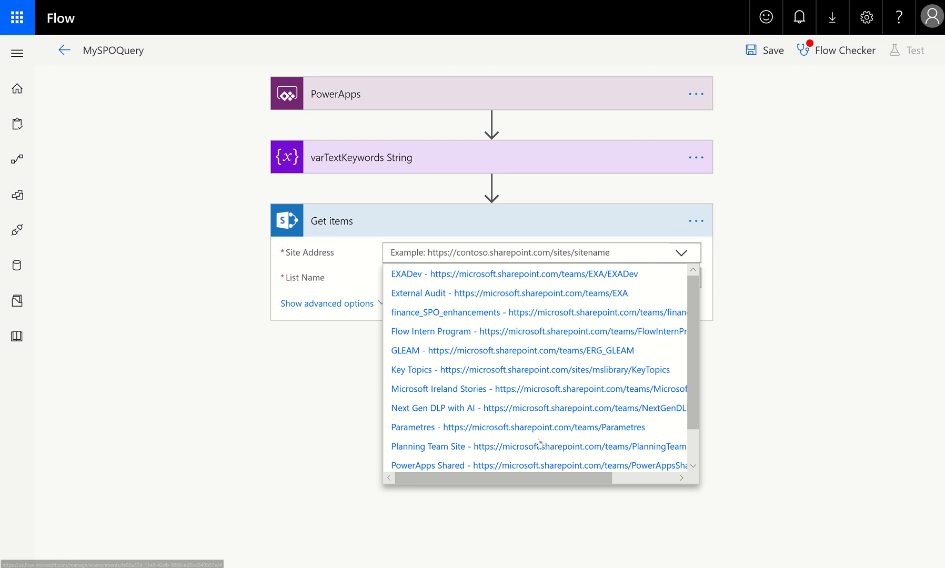
scroll(463, 447, "down", 2)
left_click(482, 445)
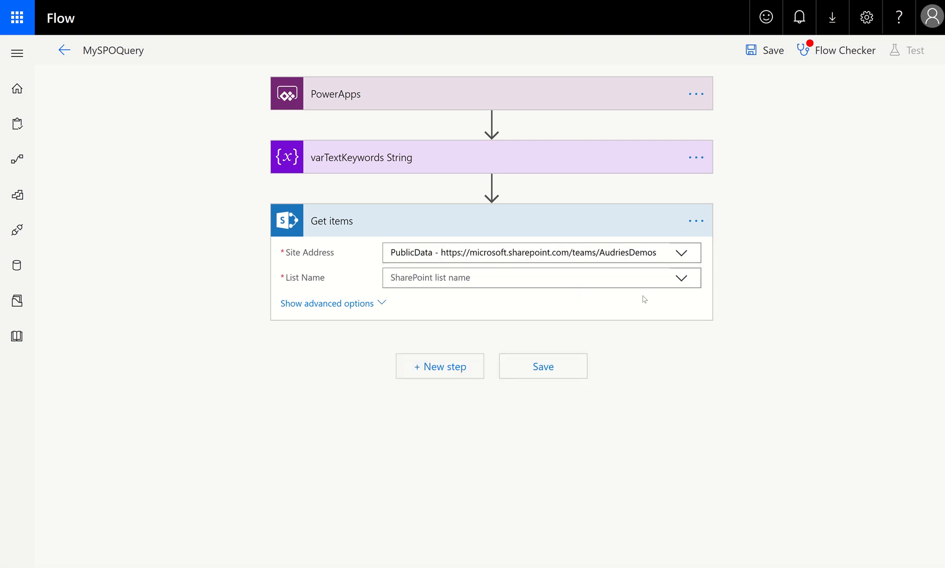
Set the Get items action's List Name to ArbListings and expand its advanced options.
left_click(681, 280)
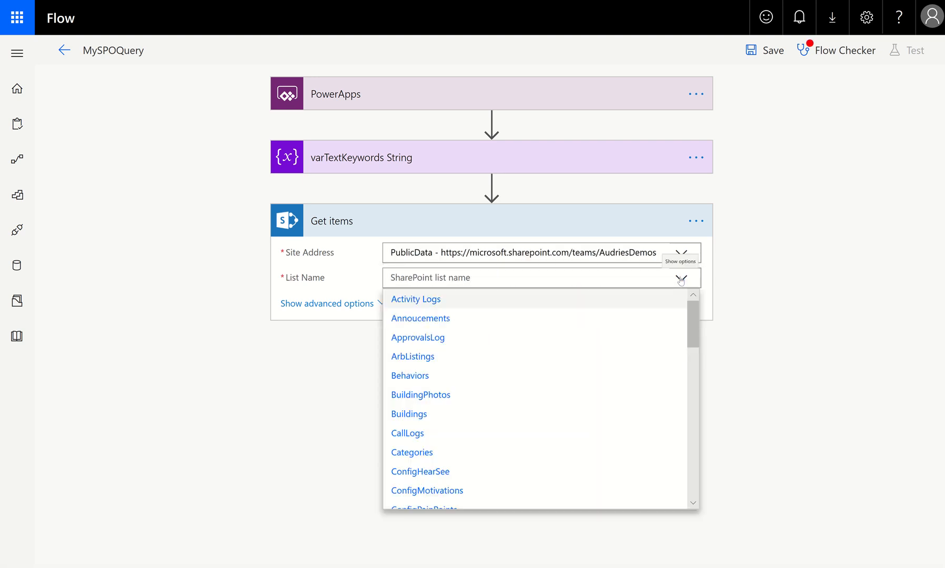
left_click(426, 358)
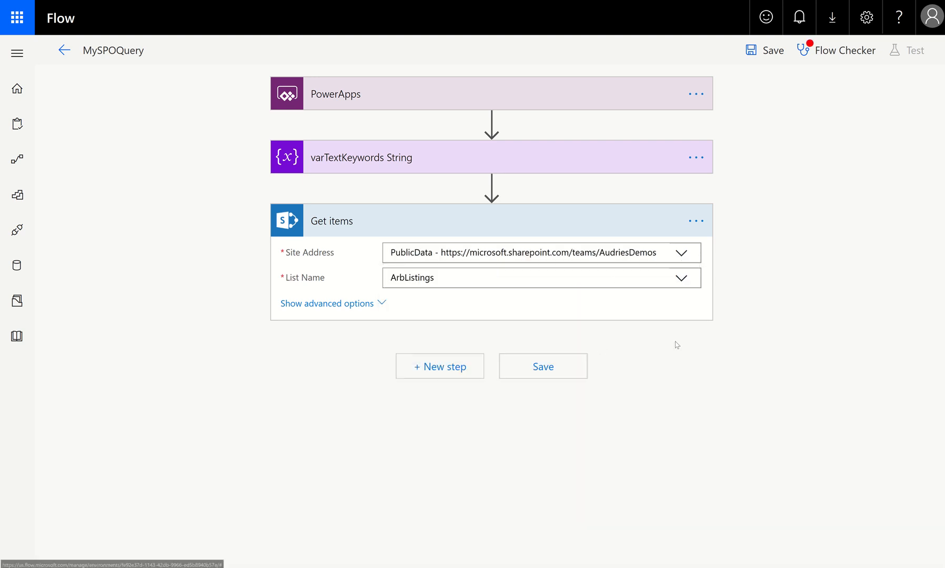
left_click(323, 305)
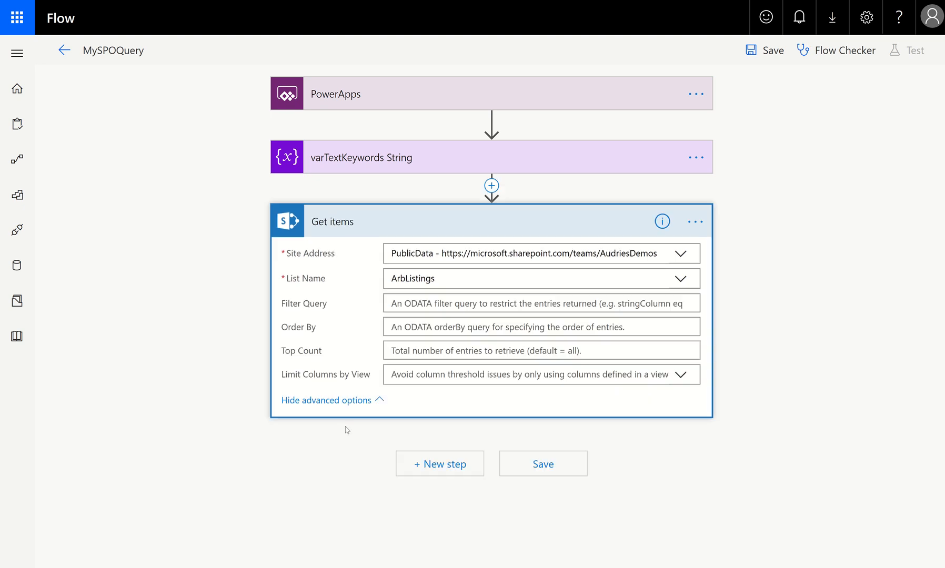
Set the Get items Filter Query to substringof('varTextKeywords',Title), inserting varTextKeywords as the dynamic variable between the quotes.
left_click(420, 304)
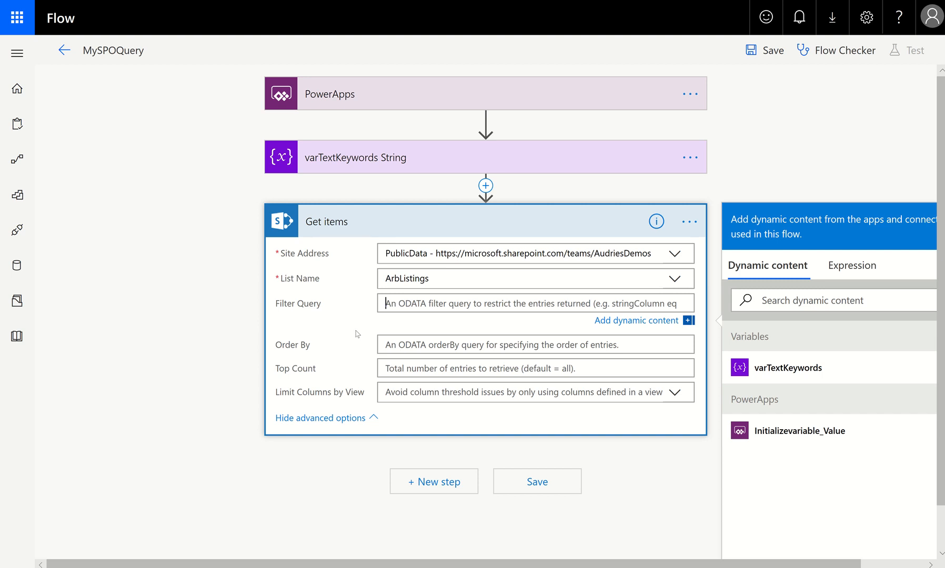
type("Sub")
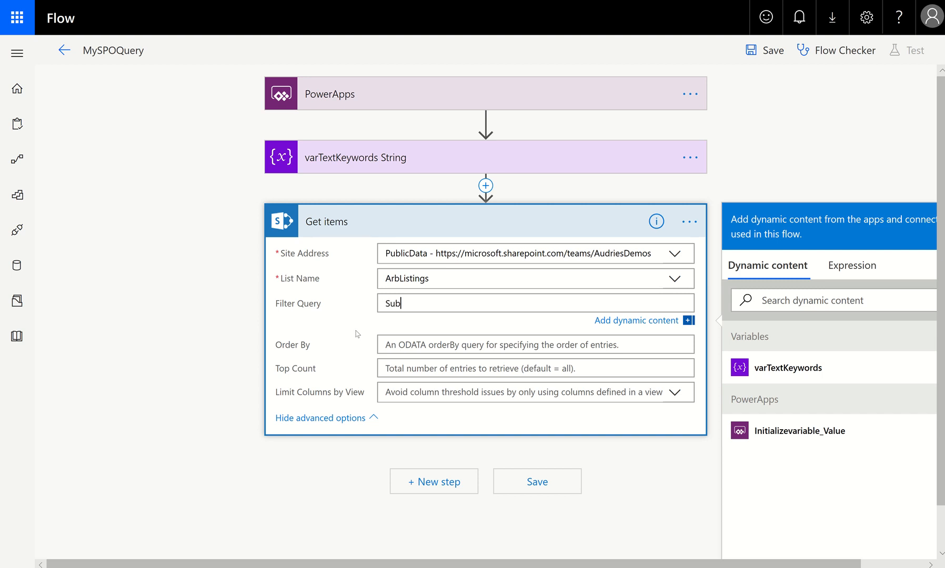
key("BackSpace")
key("BackSpace")
key("BackSpace")
type("substringof(")
left_click(773, 369)
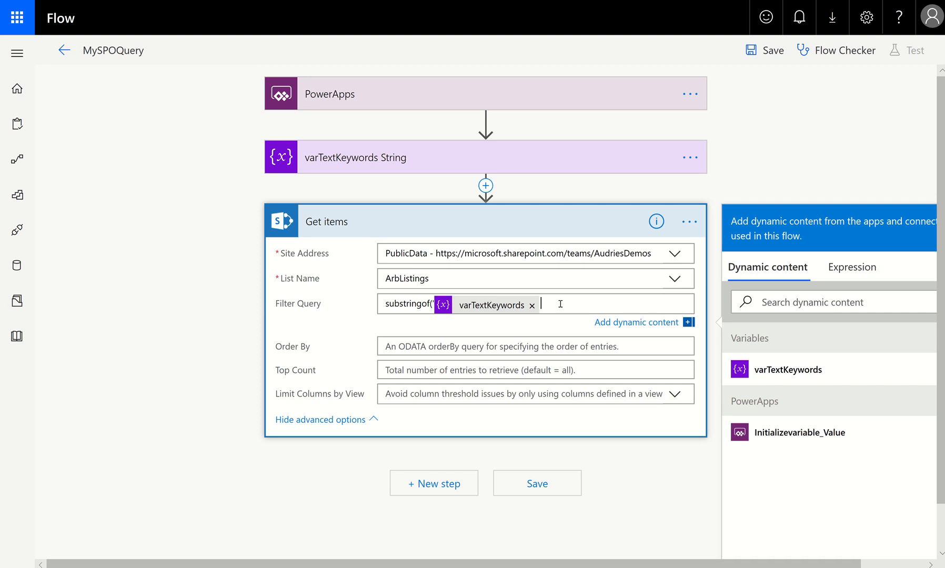
type("',Title)")
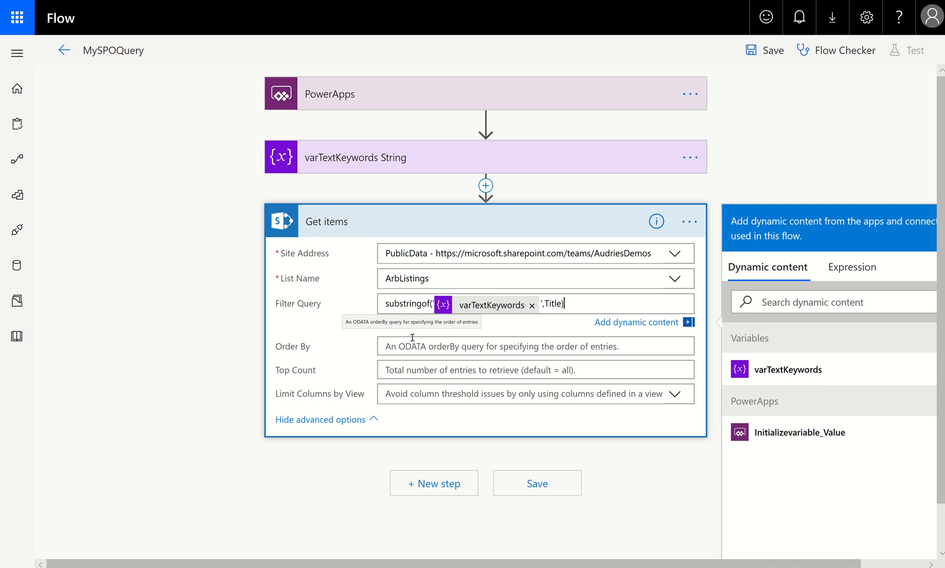
Set the Get items action's Top Count to 6000 and save the flow.
left_click(418, 373)
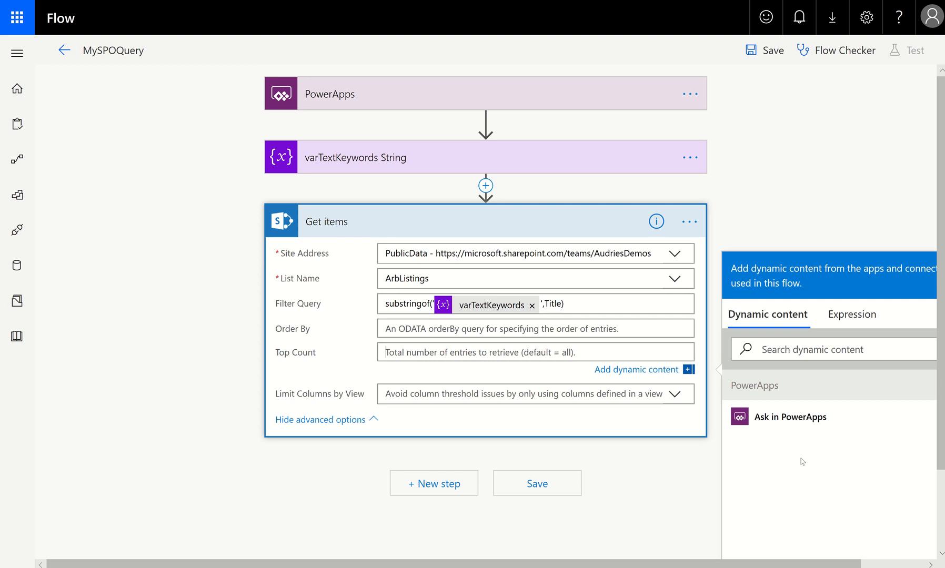
type("40")
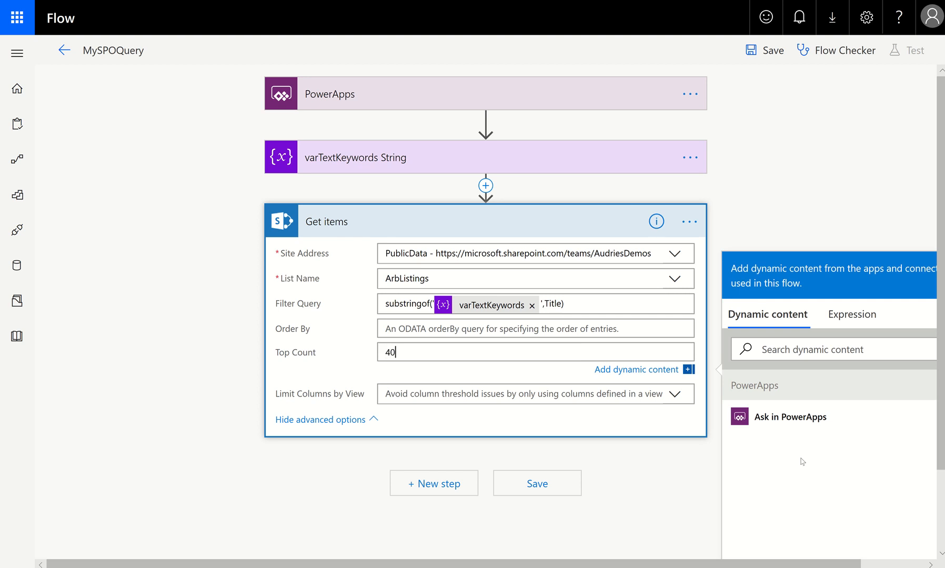
type("00")
key("BackSpace")
key("BackSpace")
key("BackSpace")
key("BackSpace")
type("5000")
key("BackSpace")
key("BackSpace")
key("BackSpace")
key("BackSpace")
type("6000")
left_click(549, 491)
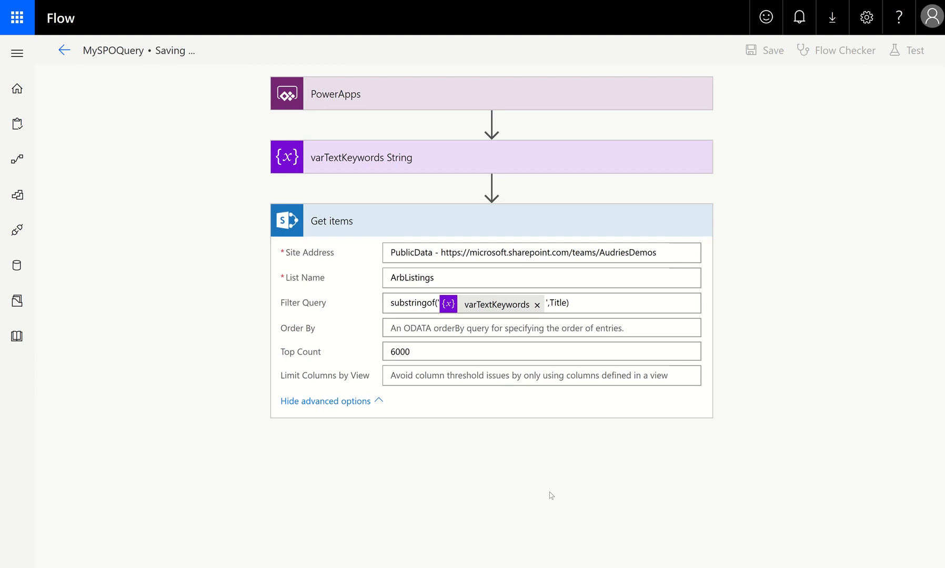
Test the flow by performing the trigger action manually, running it with "Suite" as the Initializevariable_Value.
left_click(908, 51)
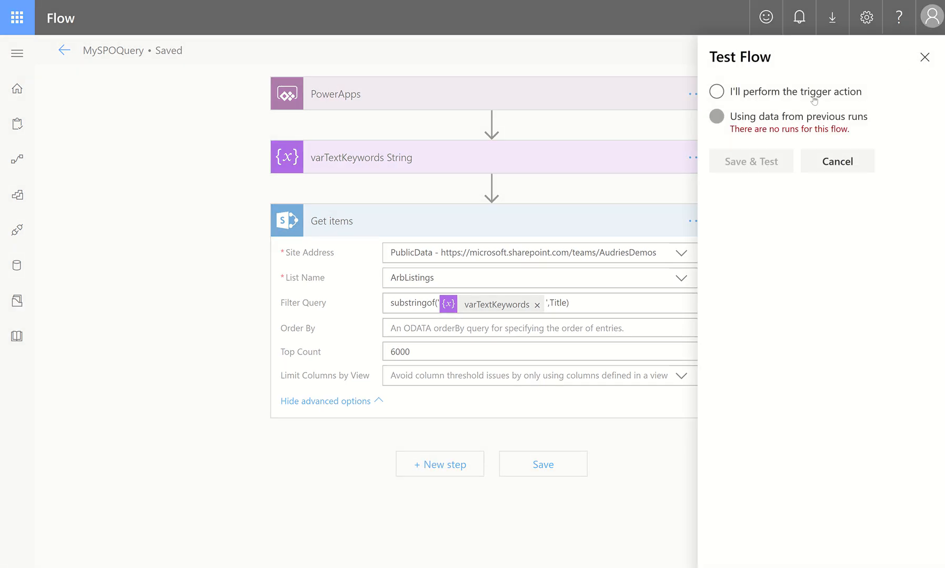
left_click(769, 92)
left_click(739, 167)
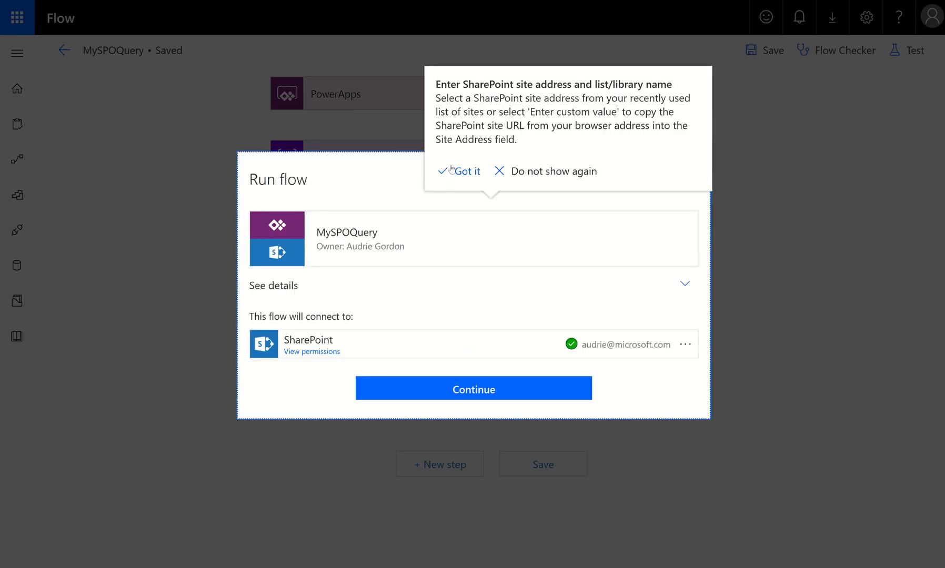
left_click(464, 173)
left_click(475, 390)
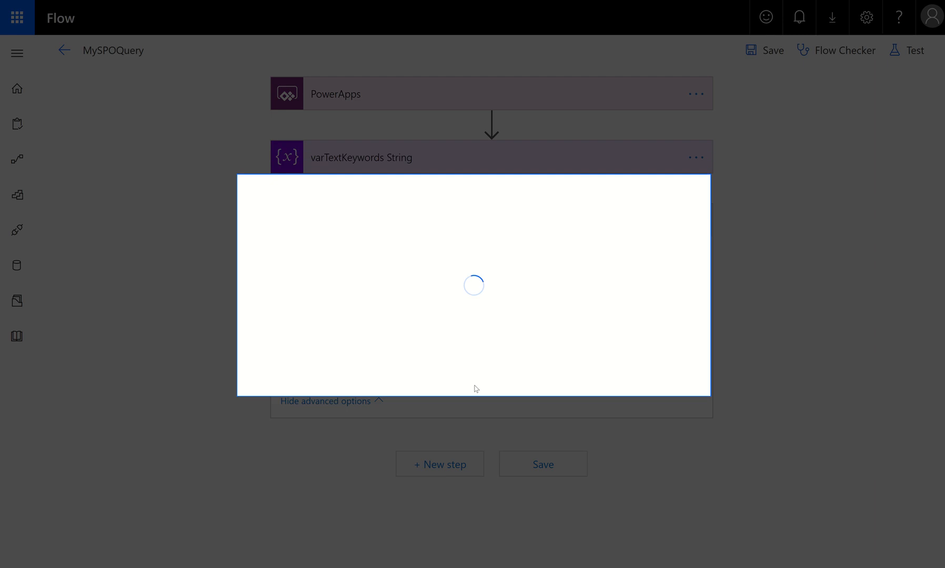
left_click(425, 340)
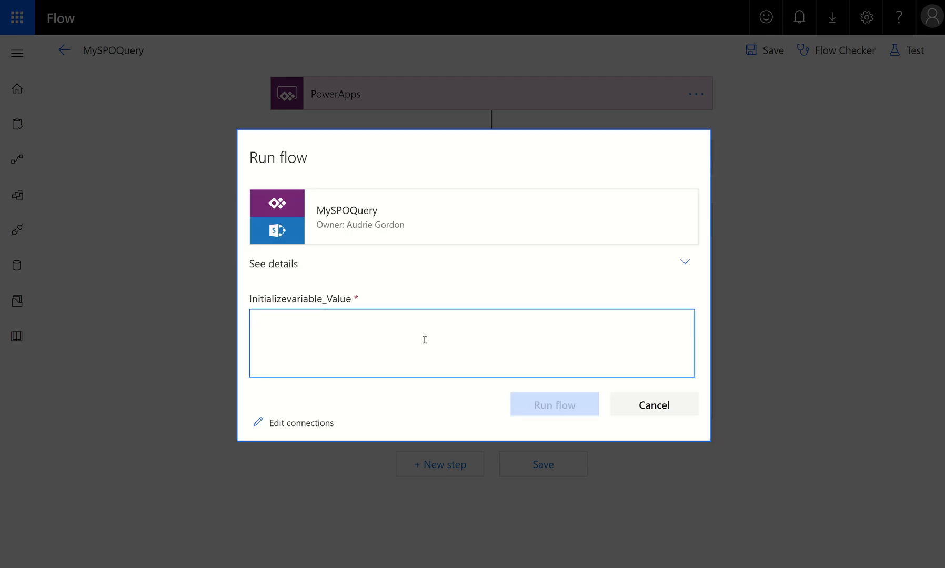
type("Suite")
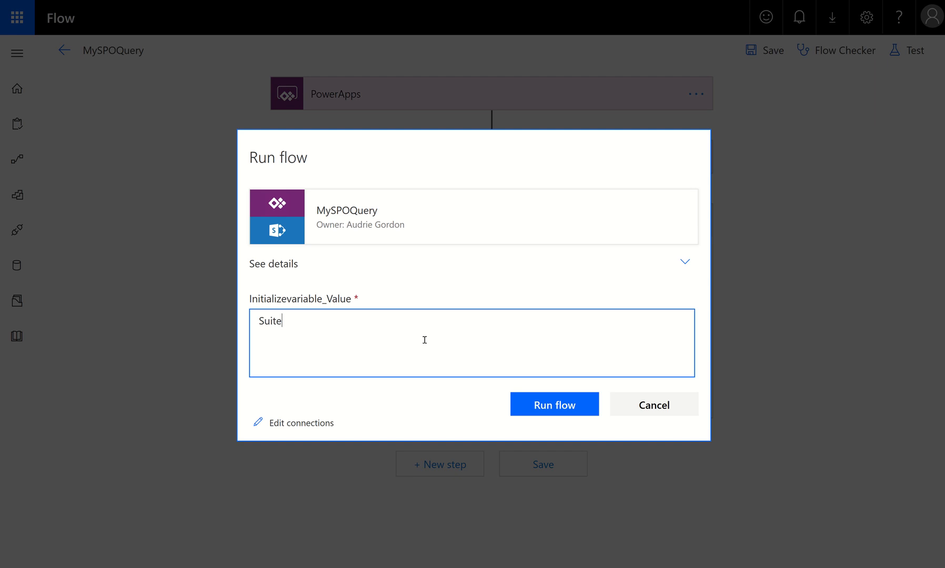
left_click(529, 404)
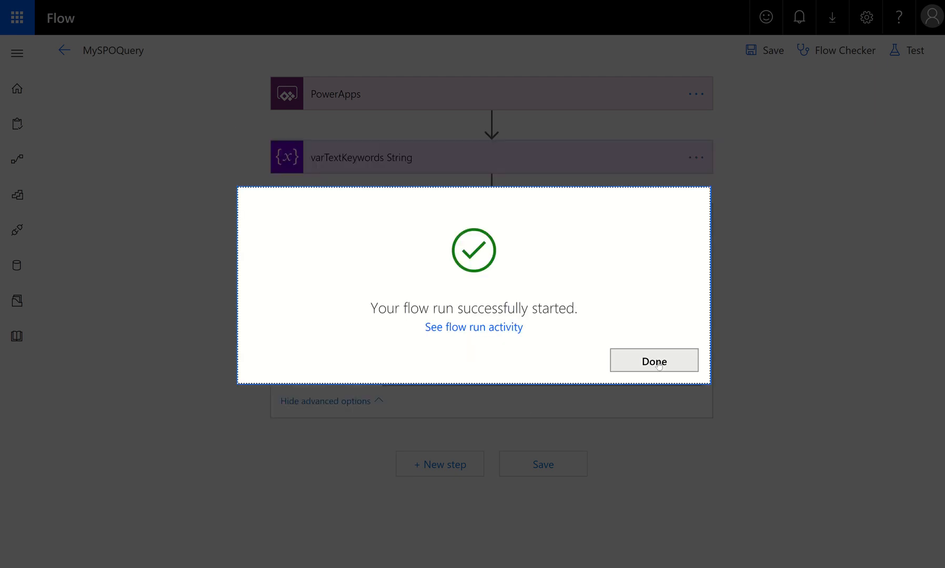
left_click(659, 364)
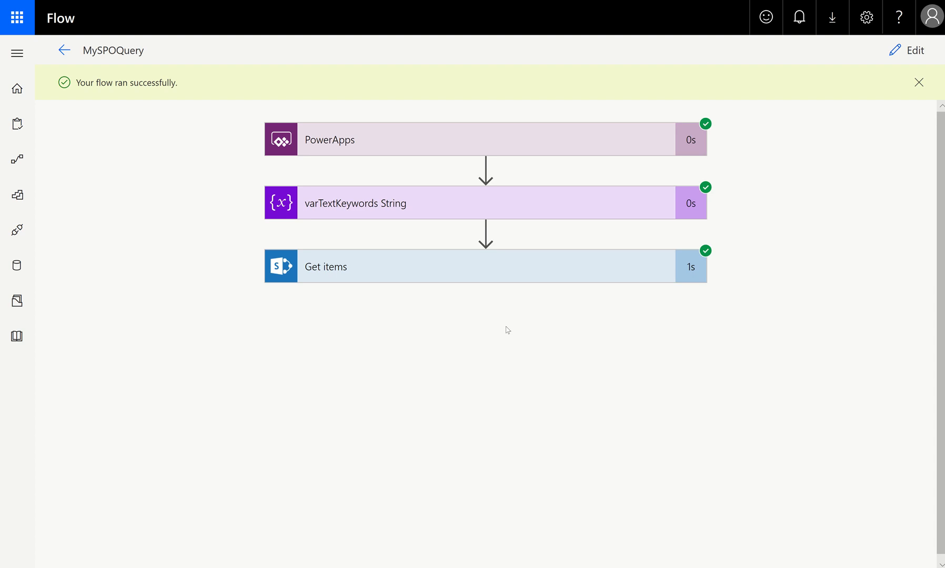
Inspect the Get items run details, return to editing the flow and view the Limit Columns by View choices.
left_click(436, 272)
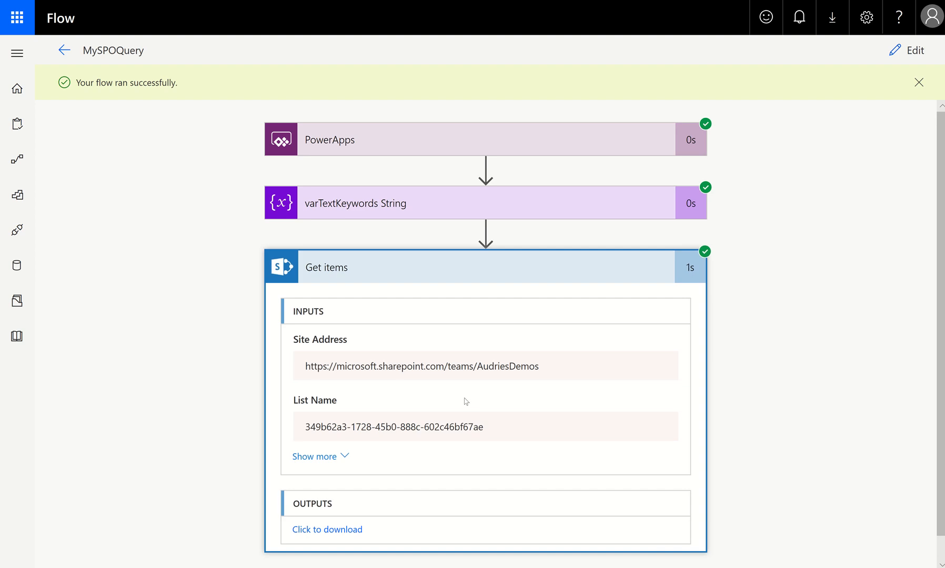
left_click(911, 50)
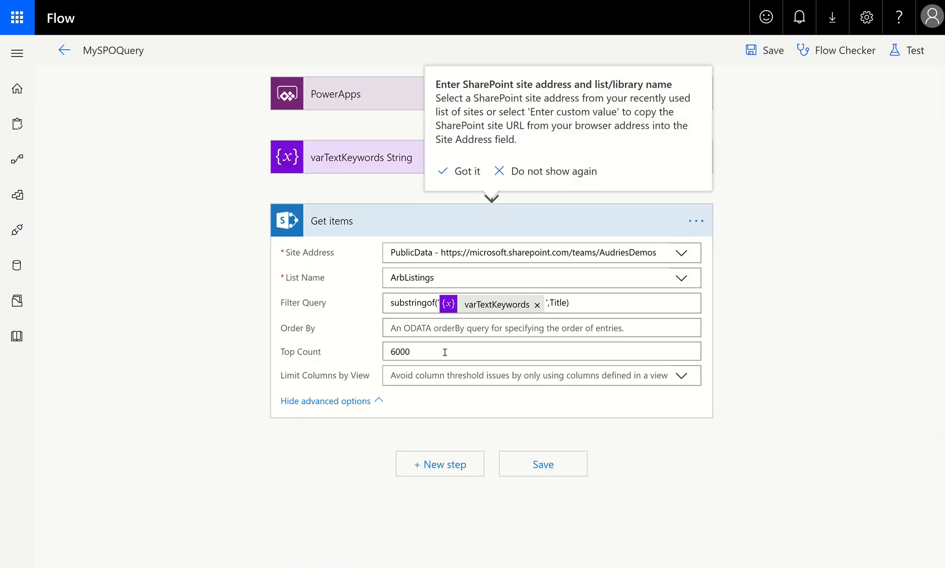
left_click(430, 380)
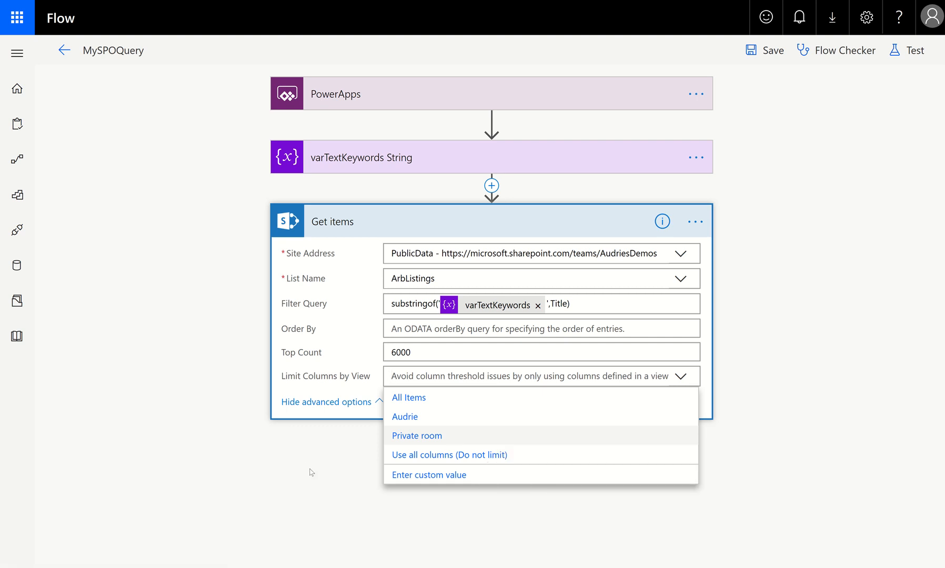
left_click(518, 520)
Add a Data Operations Select action after Get items and set its From to the Get items value list.
left_click(444, 463)
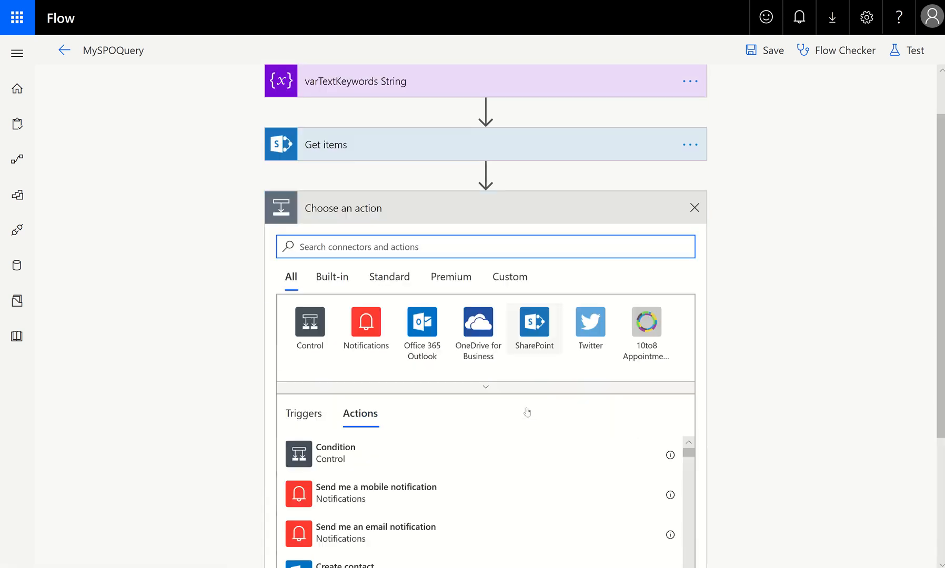
scroll(458, 172, "up", 3)
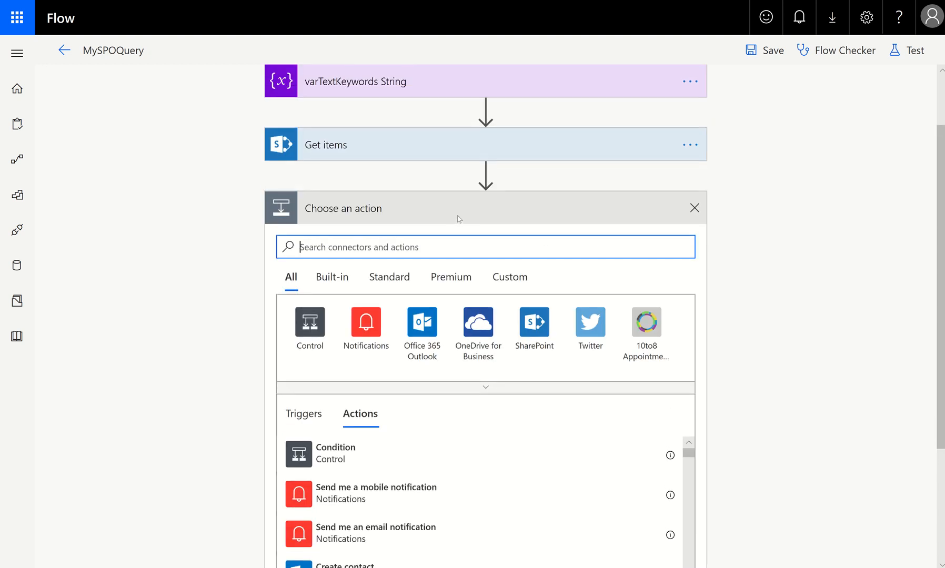
type("Se")
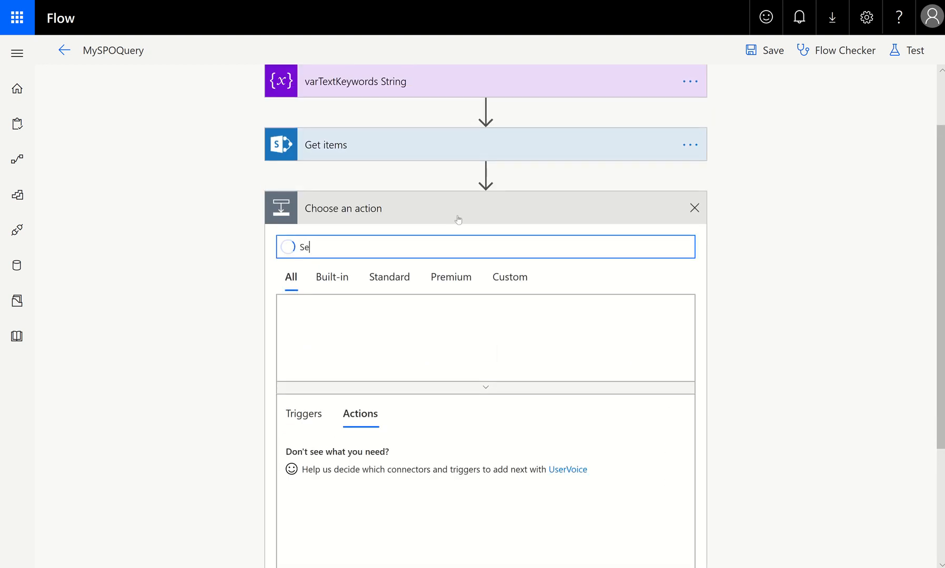
type("lect")
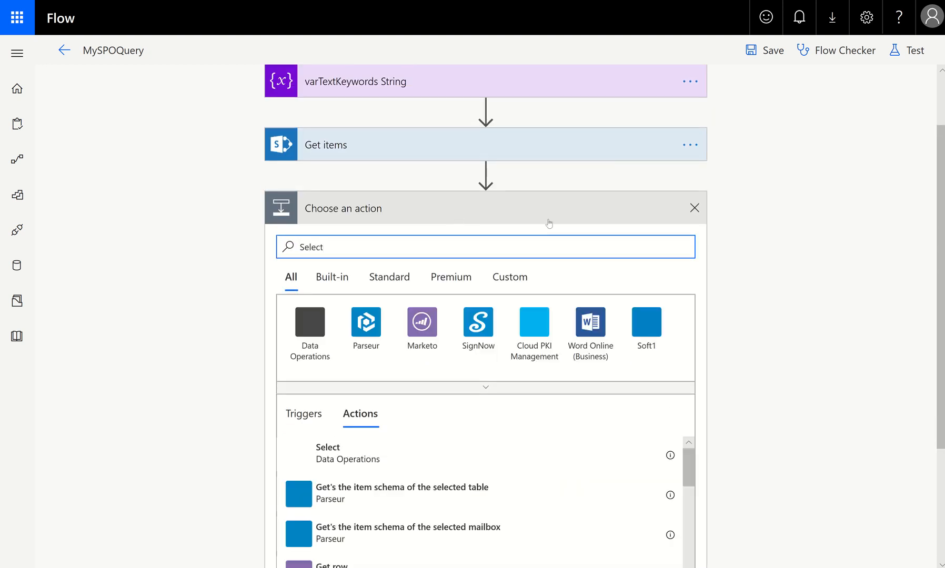
left_click(355, 458)
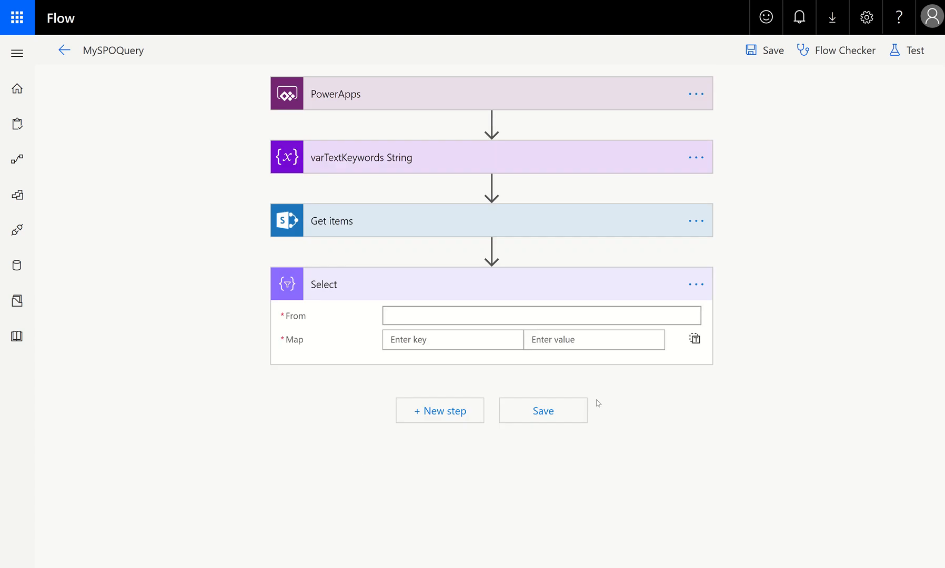
left_click(480, 311)
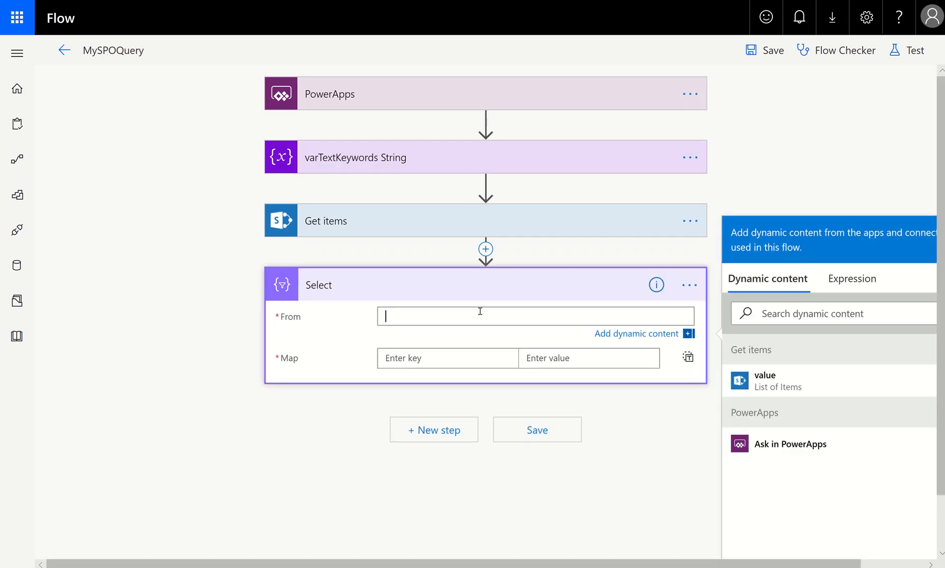
left_click(832, 379)
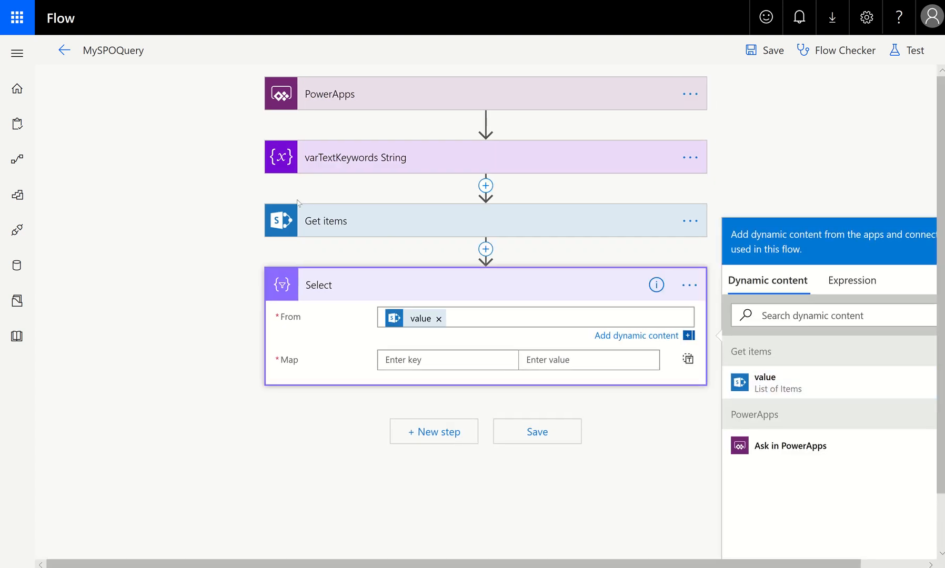
Insert the Get items fields Name and Title as the first two Map values of the Select action.
left_click(483, 363)
scroll(873, 513, "down", 10)
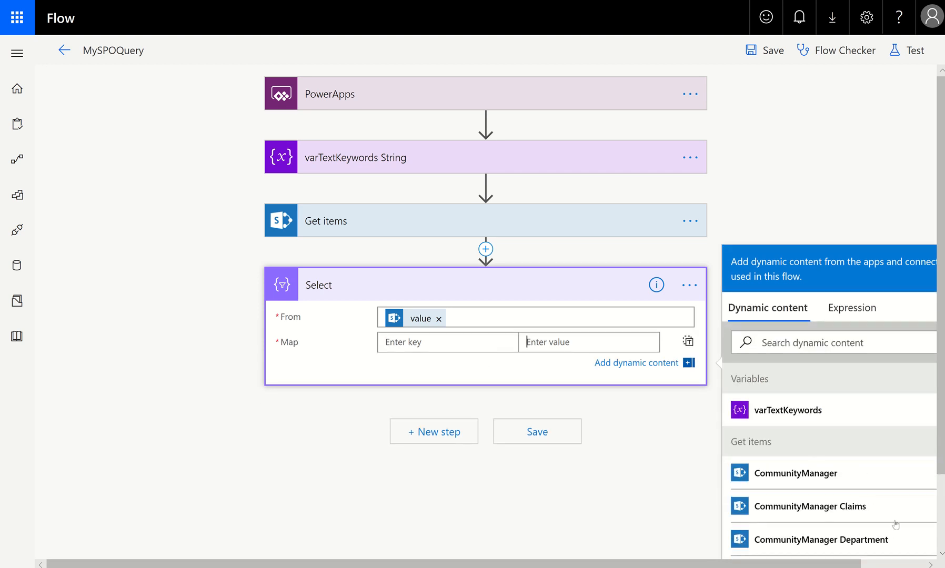
scroll(869, 514, "down", 15)
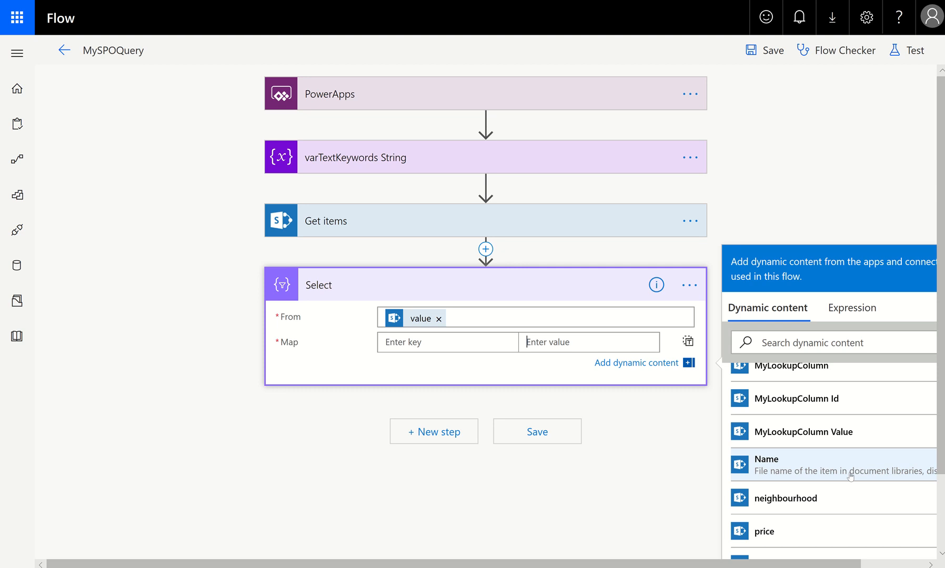
left_click(760, 458)
left_click(579, 365)
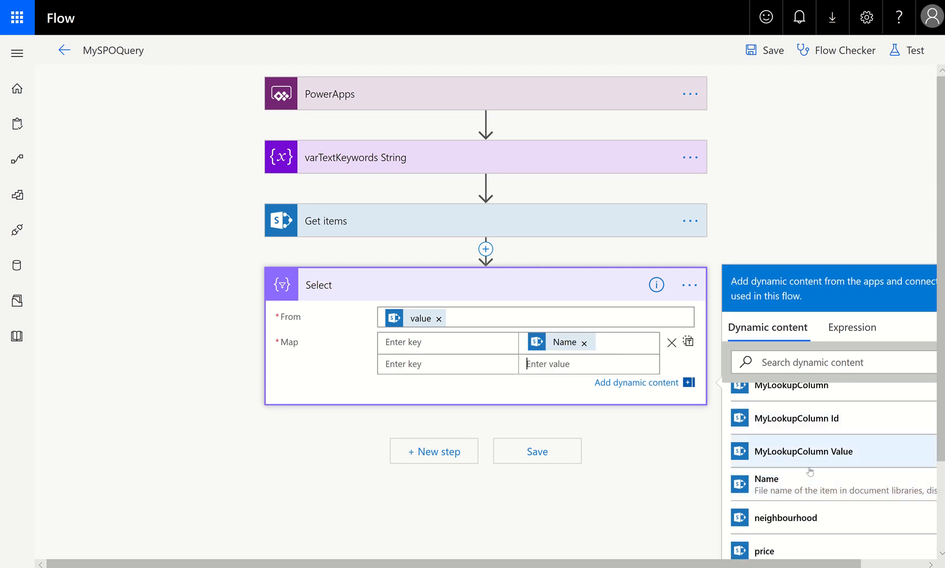
scroll(814, 480, "down", 5)
scroll(815, 479, "down", 3)
left_click(809, 465)
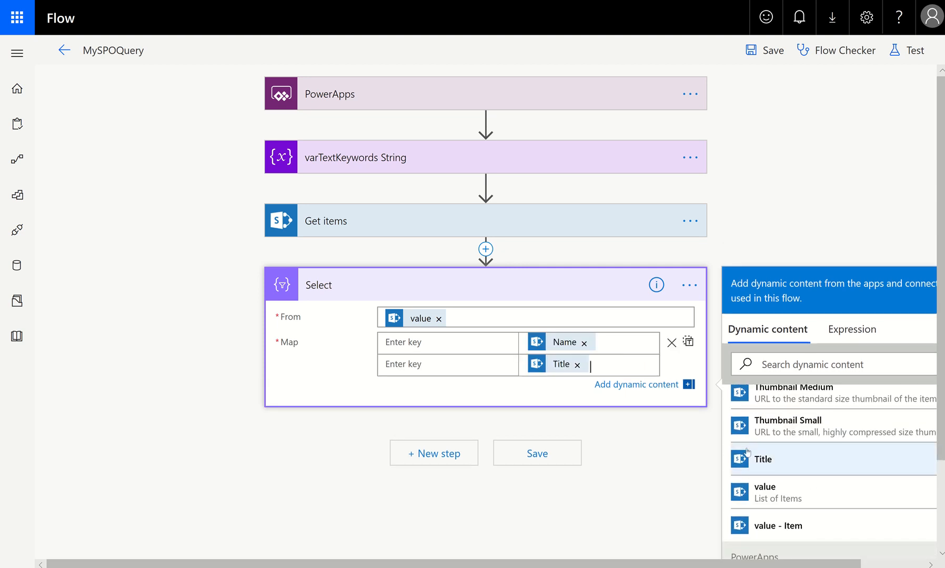
Insert the Get items field neighbourhood as the third Map value of the Select action.
left_click(598, 391)
scroll(894, 513, "down", 3)
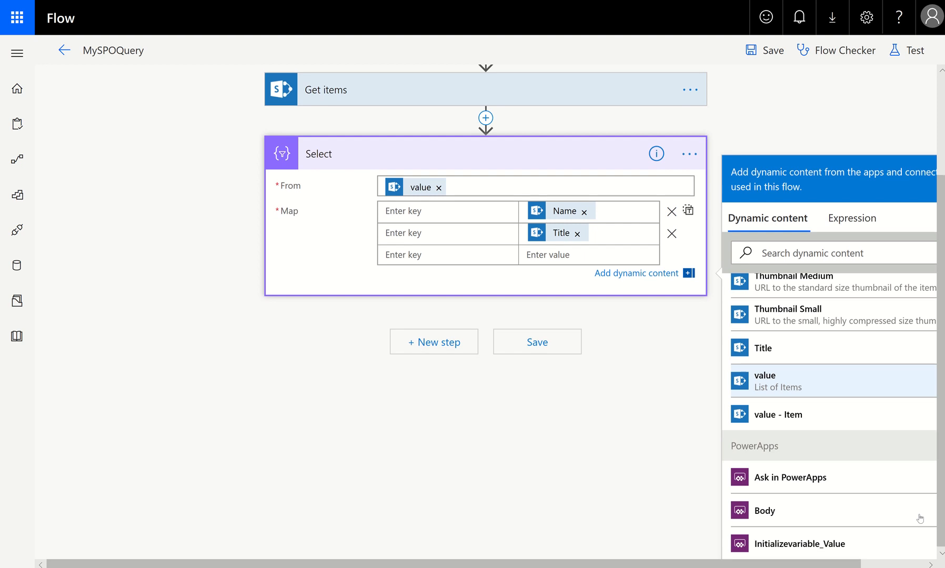
scroll(842, 489, "up", 3)
scroll(833, 473, "up", 3)
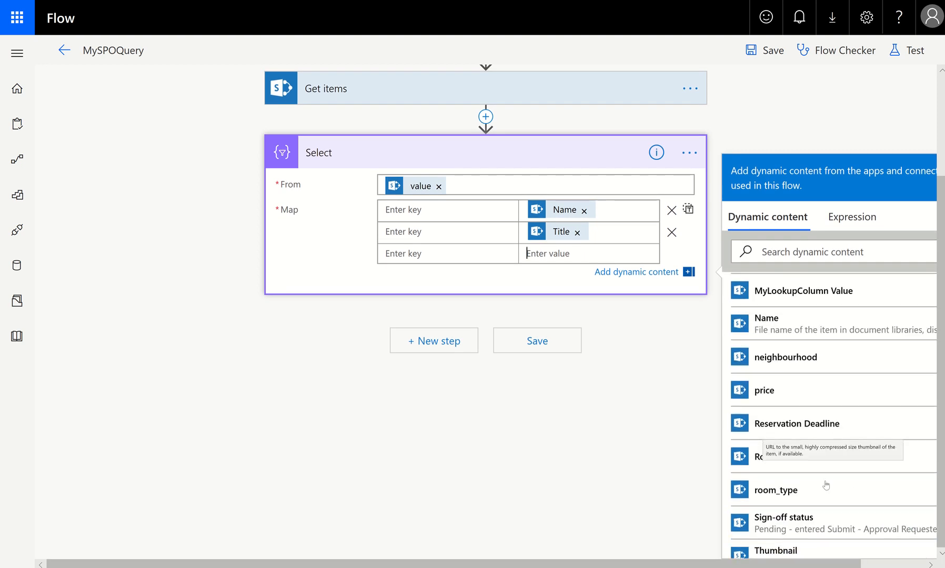
left_click(786, 362)
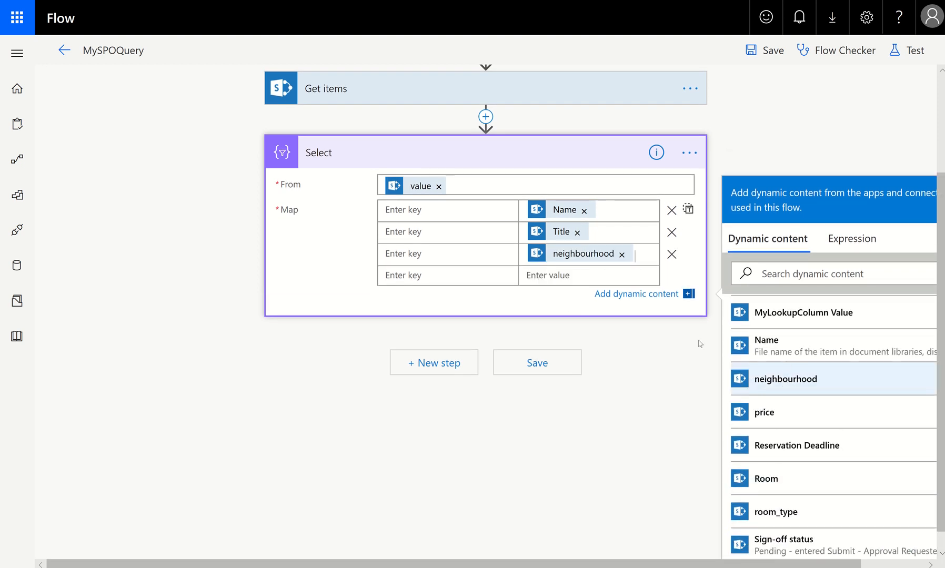
Insert the Get items fields host_name and host_id as the fourth and fifth Map values.
scroll(800, 461, "down", 2)
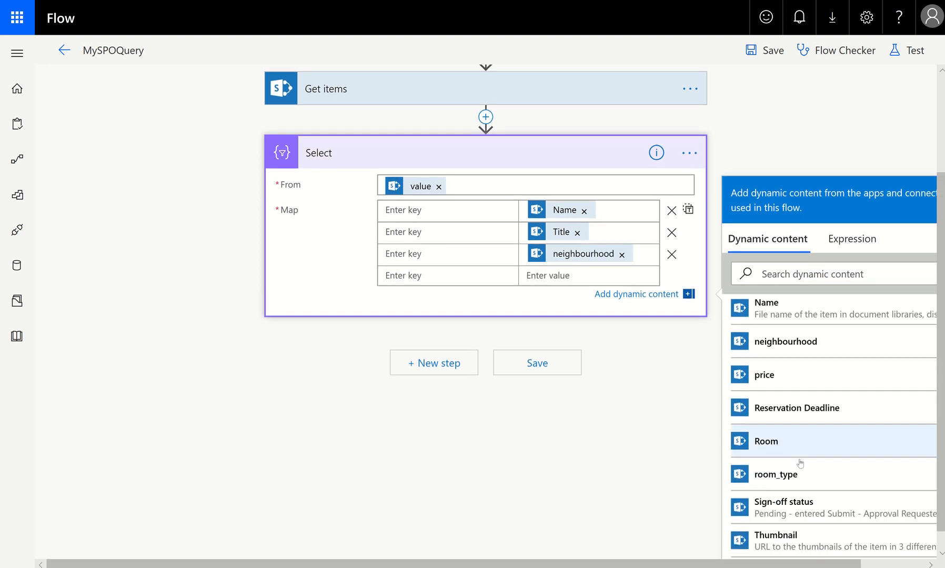
scroll(800, 462, "up", 4)
scroll(800, 463, "up", 10)
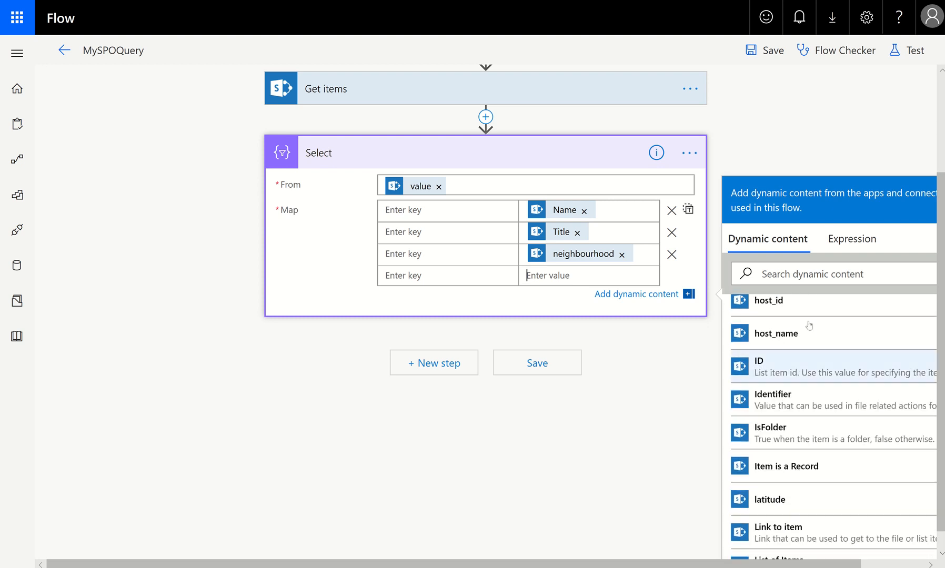
left_click(811, 333)
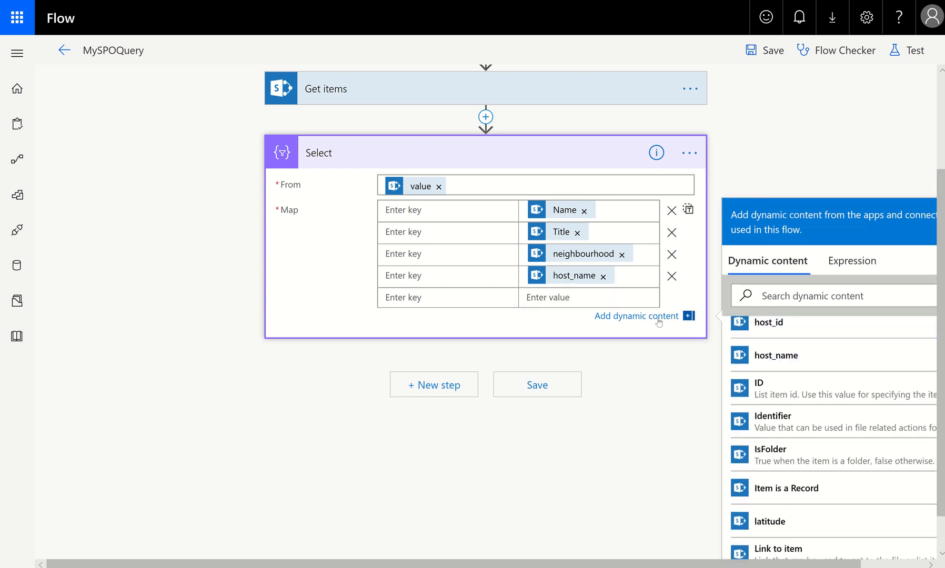
left_click(626, 295)
left_click(780, 335)
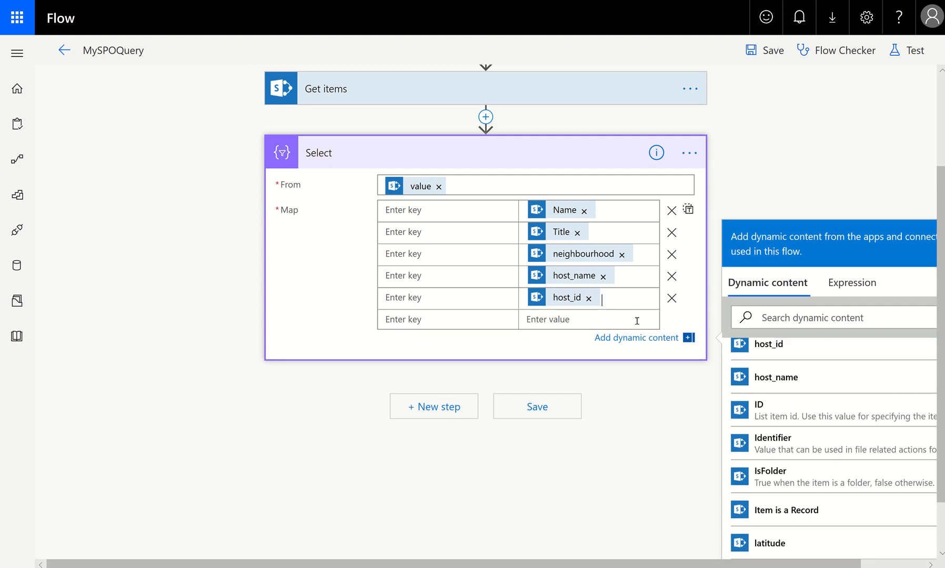
Insert the Get items fields room_type and Room as the sixth and seventh Map values.
scroll(812, 441, "down", 12)
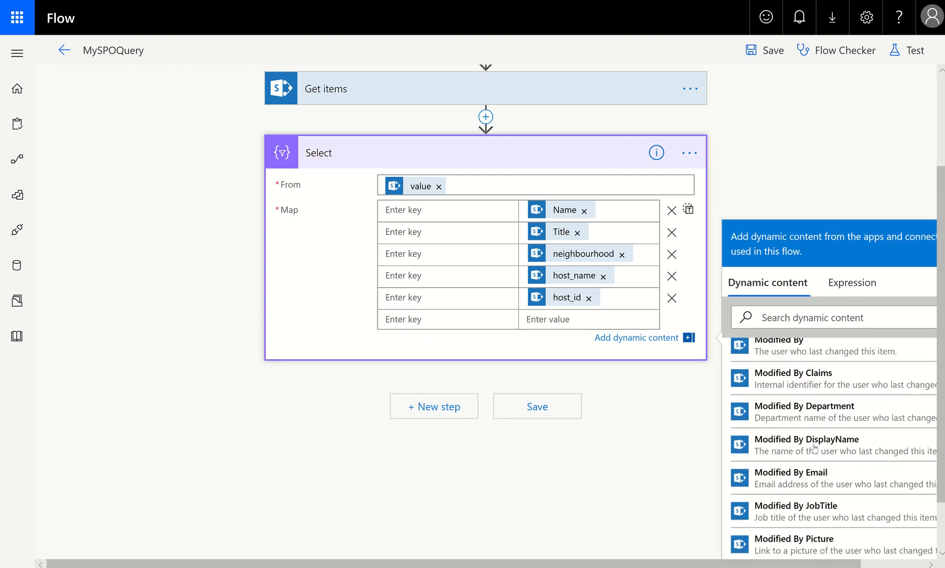
scroll(813, 448, "down", 3)
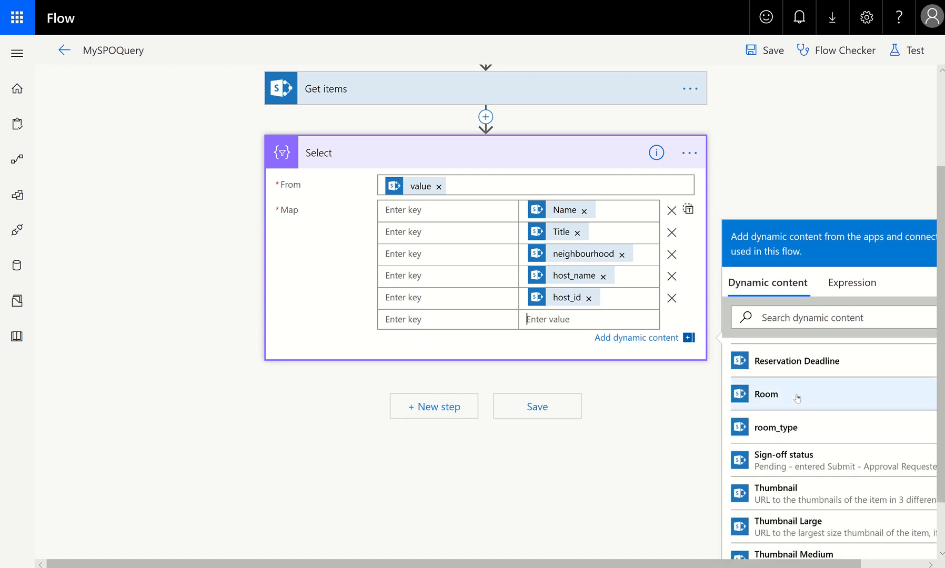
left_click(789, 427)
left_click(612, 341)
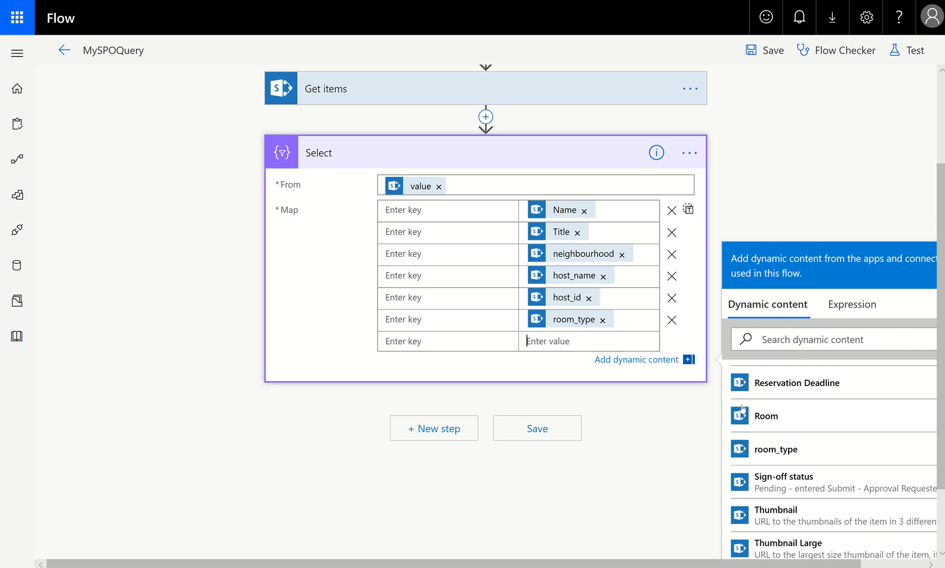
left_click(771, 419)
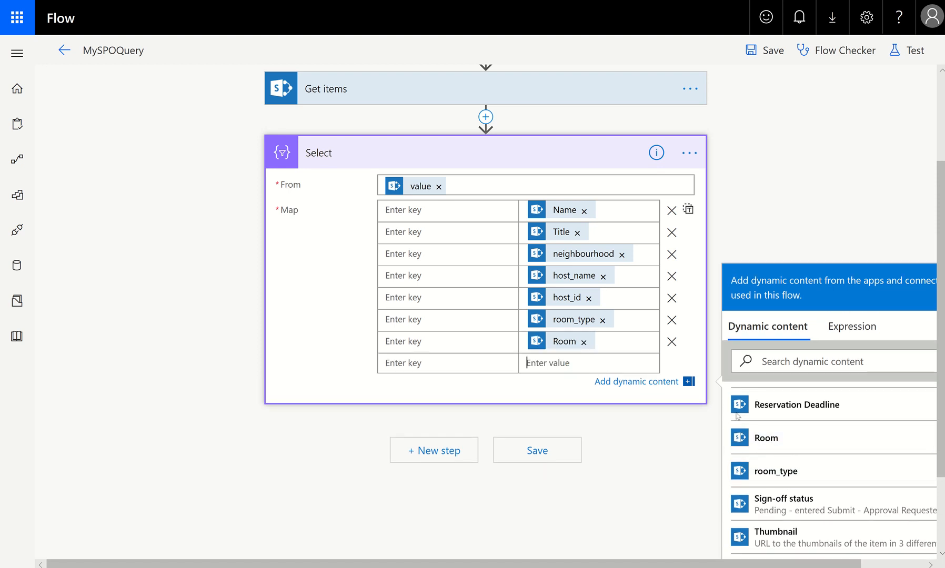
Insert the Get items fields price and ID as the eighth and ninth Map values.
scroll(738, 416, "down", 8)
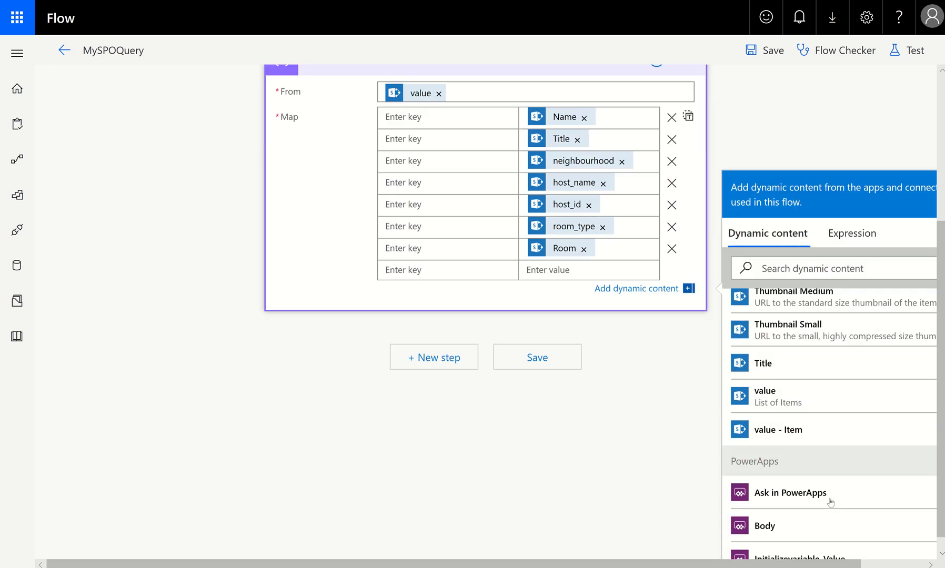
scroll(830, 502, "up", 5)
left_click(810, 525)
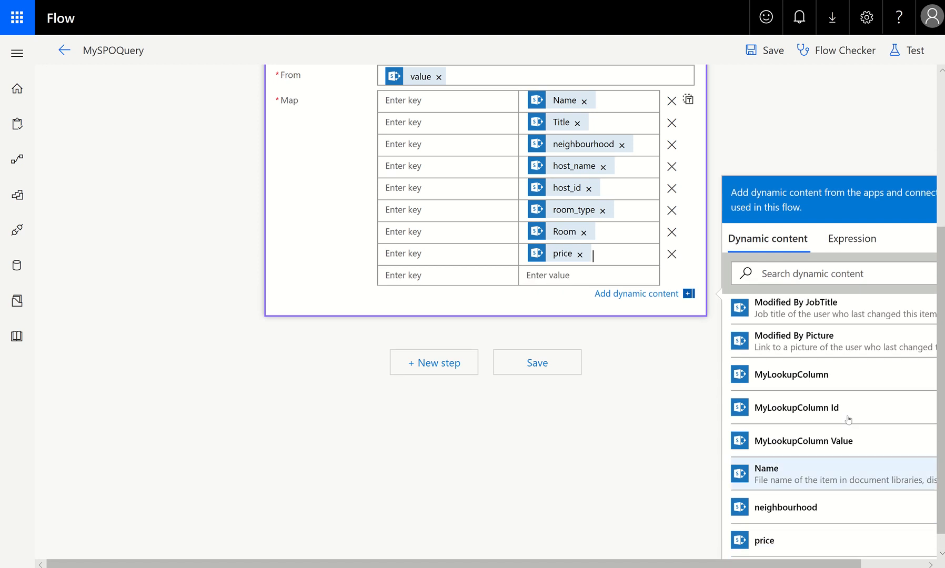
scroll(848, 419, "up", 10)
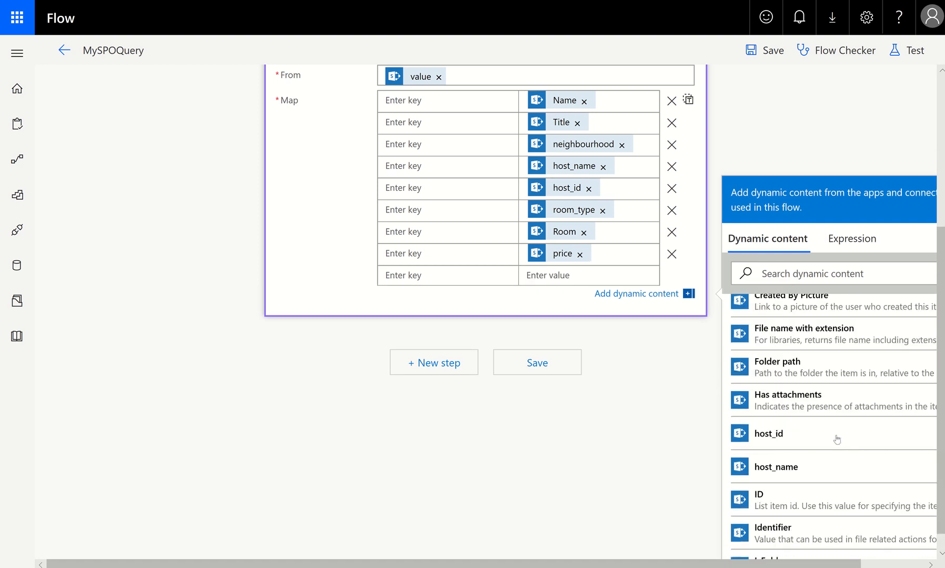
scroll(837, 439, "down", 3)
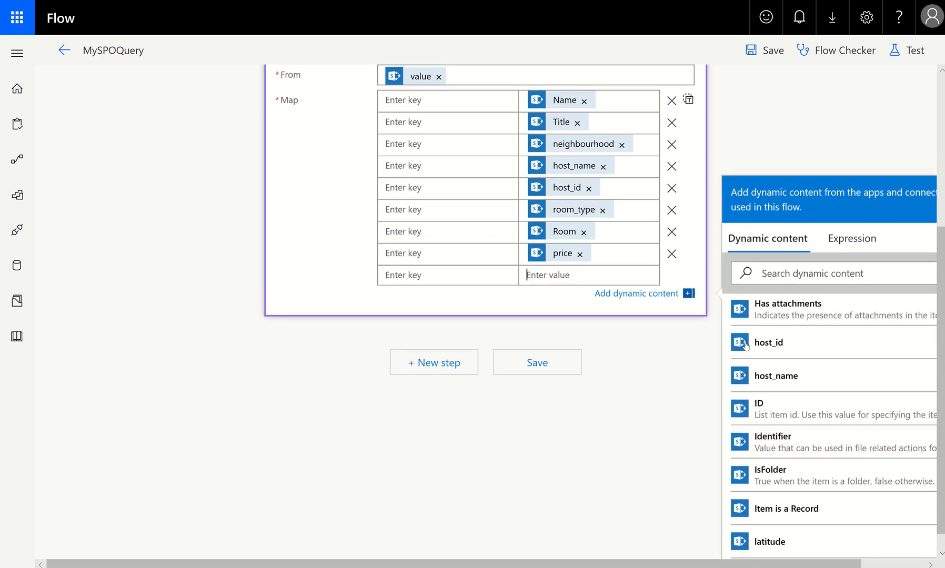
left_click(747, 408)
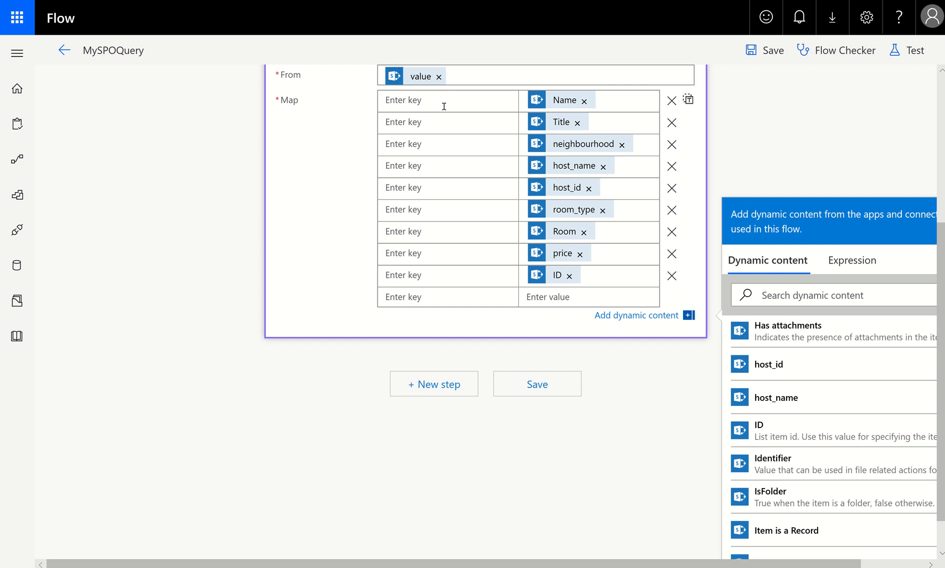
Enter the Map keys Name, Title, Neighbourhood and Hose Name for the first four values of the Select action.
left_click(444, 106)
type("Name")
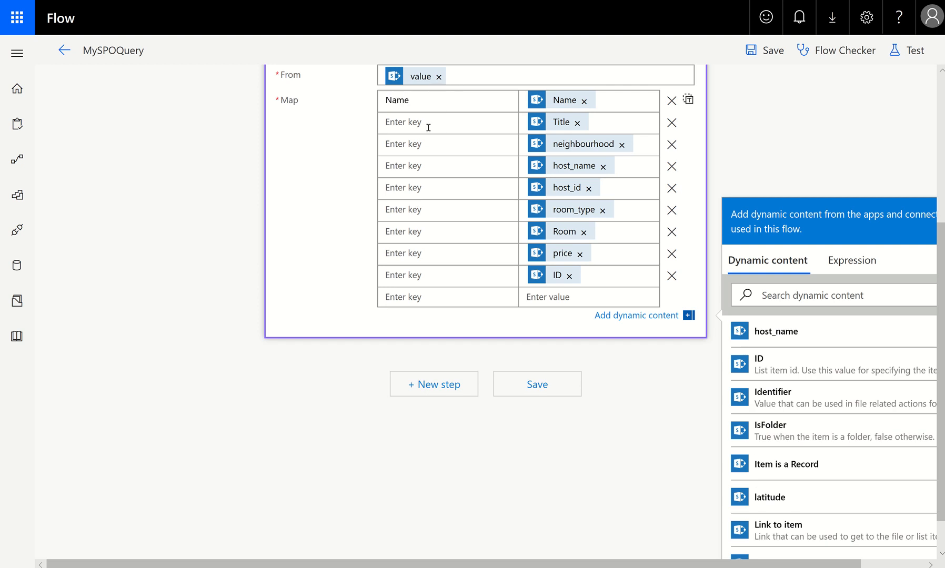
left_click(429, 125)
type("Title")
type("Neig")
type("htbo")
key("BackSpace")
key("BackSpace")
key("BackSpace")
type("bourhoo")
type("d")
type("Hose Name")
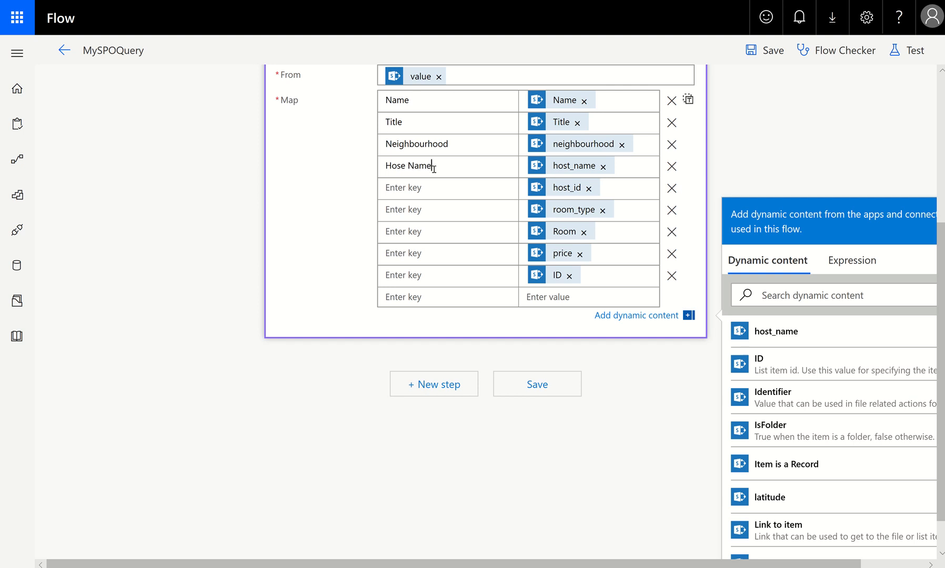
Enter the Map keys Host ID, Room Type, Room, Price and ID for the remaining five values.
left_click(427, 191)
type("Host ID")
left_click(431, 208)
type("Room Type")
type("Room")
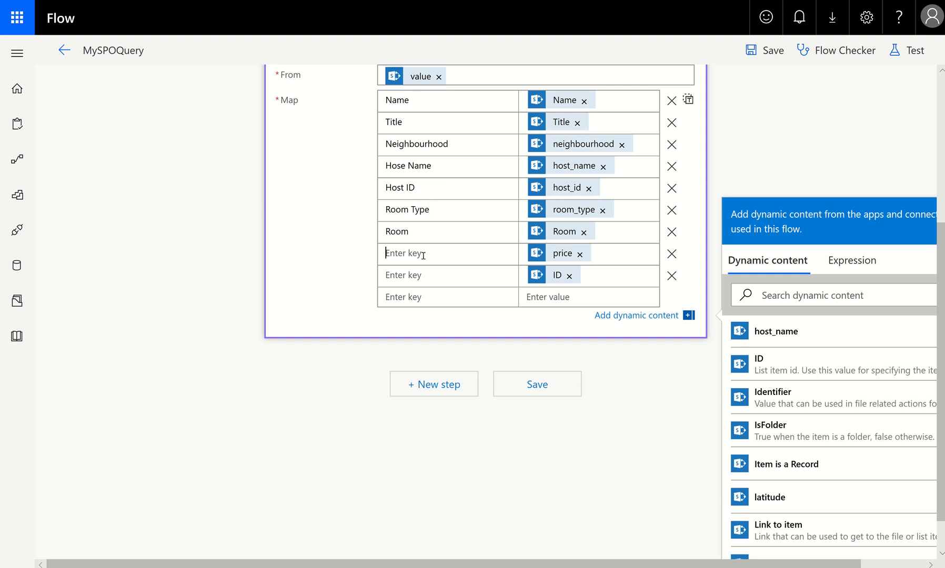
type("Price")
left_click(428, 279)
type("ID")
Save and test the flow by performing the trigger action, running it with "Suite" as the Initializevariable_Value.
scroll(492, 390, "up", 3)
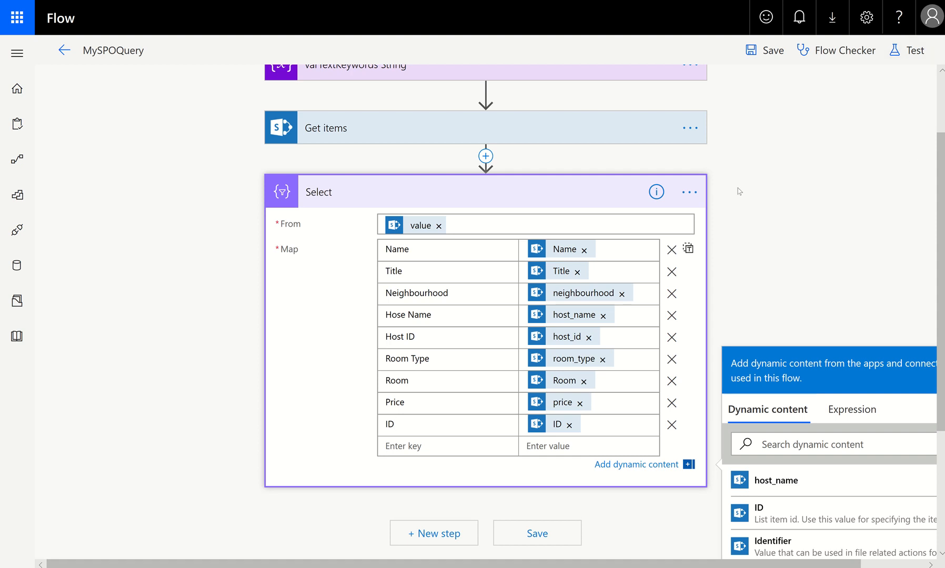
left_click(906, 50)
left_click(764, 157)
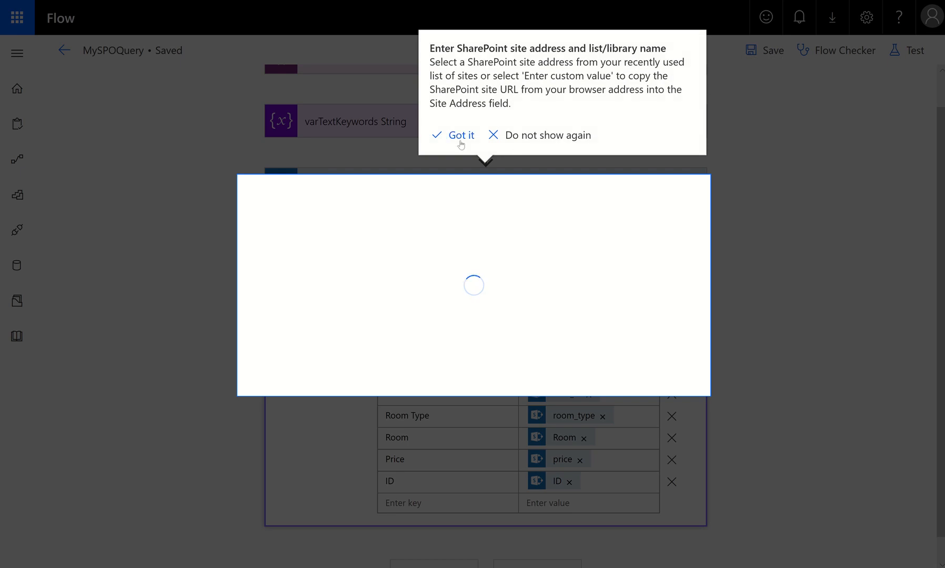
left_click(460, 139)
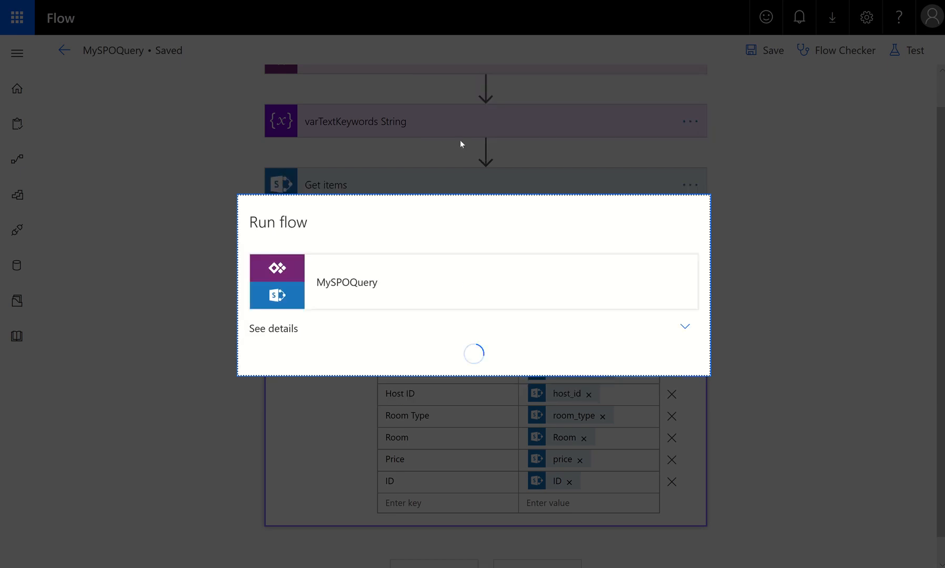
left_click(429, 322)
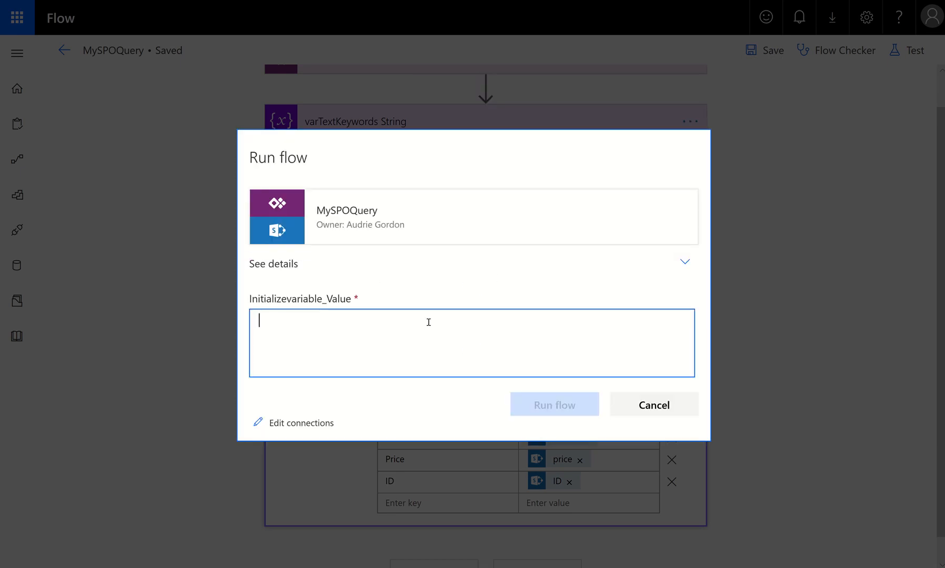
type("Suite")
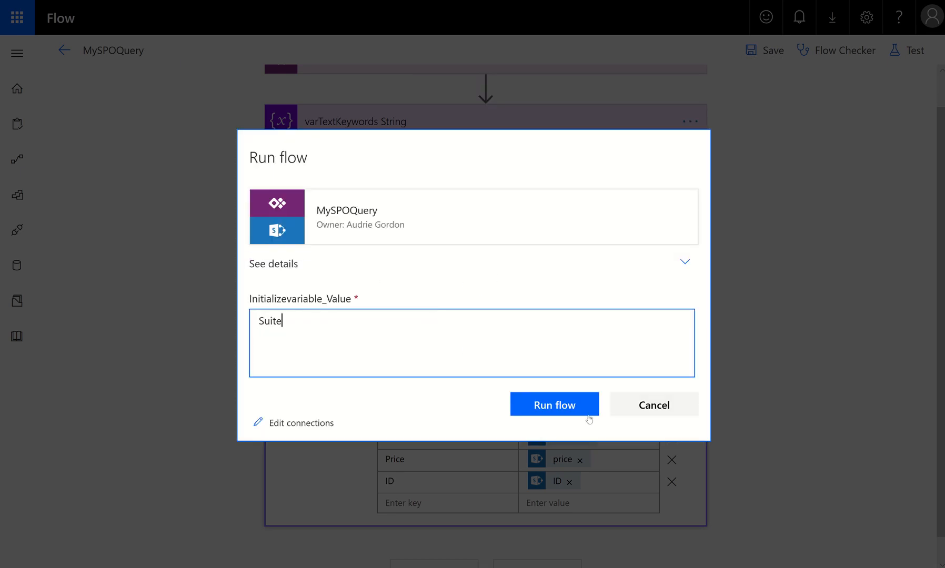
left_click(575, 406)
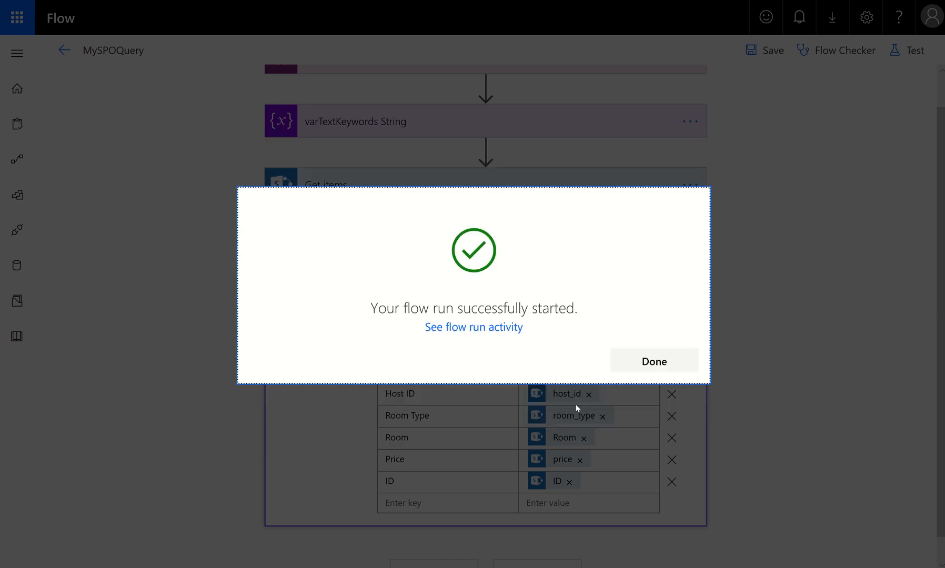
left_click(648, 358)
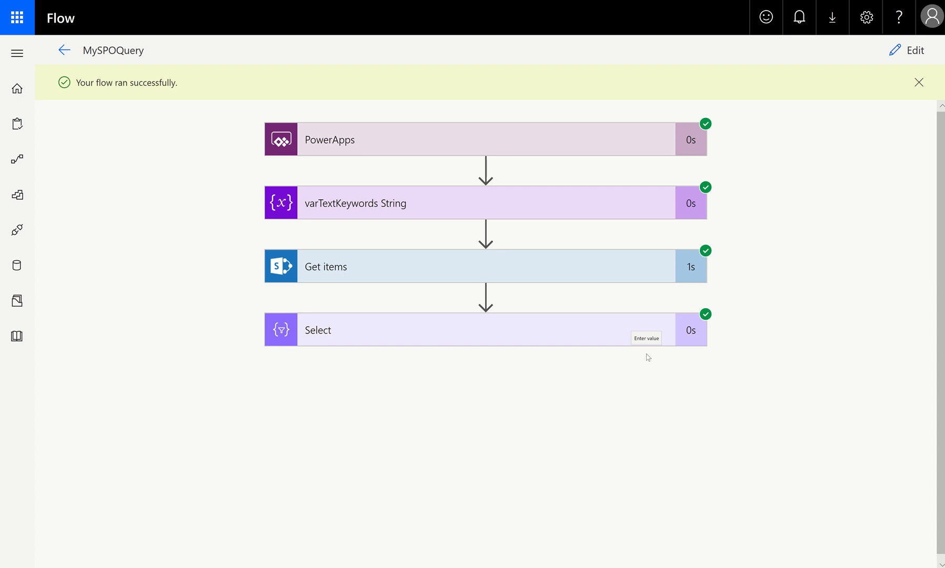
Examine the Select action's run details and select the entire Body output to look through all its records.
left_click(526, 332)
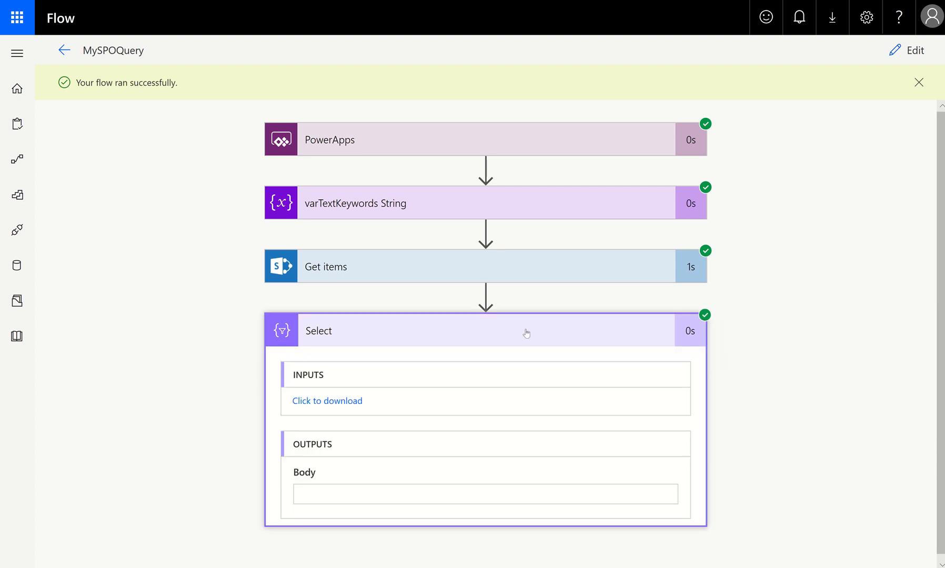
scroll(536, 342, "down", 2)
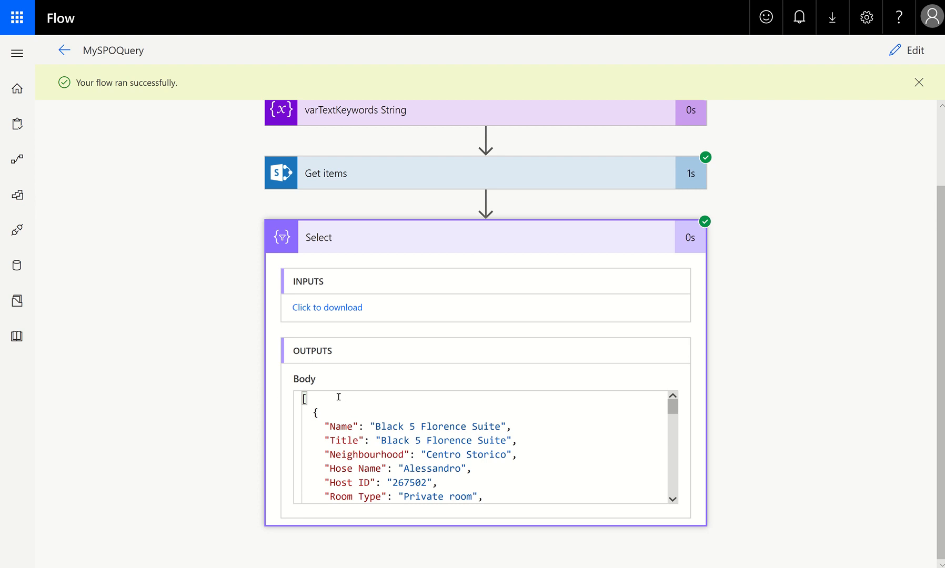
key("ctrl+a")
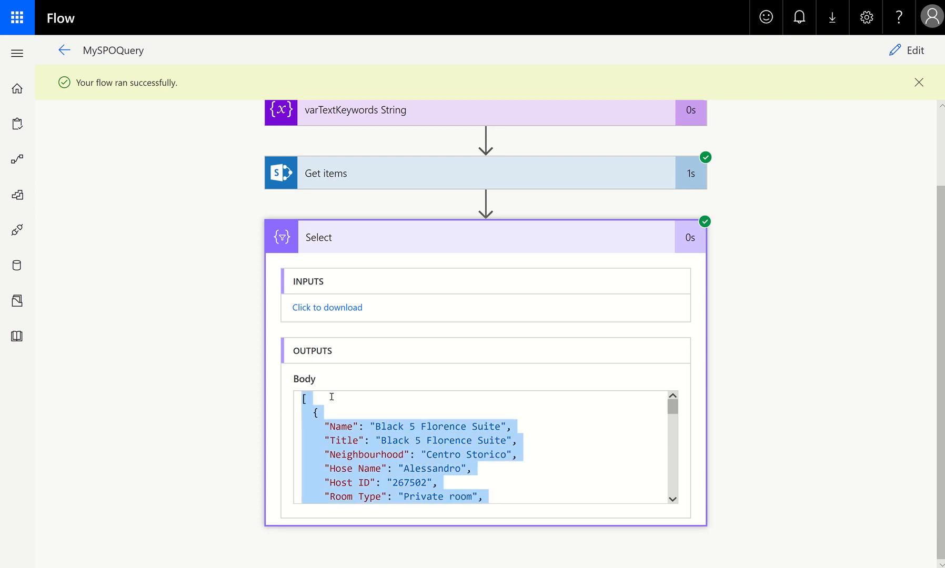
scroll(667, 410, "down", 15)
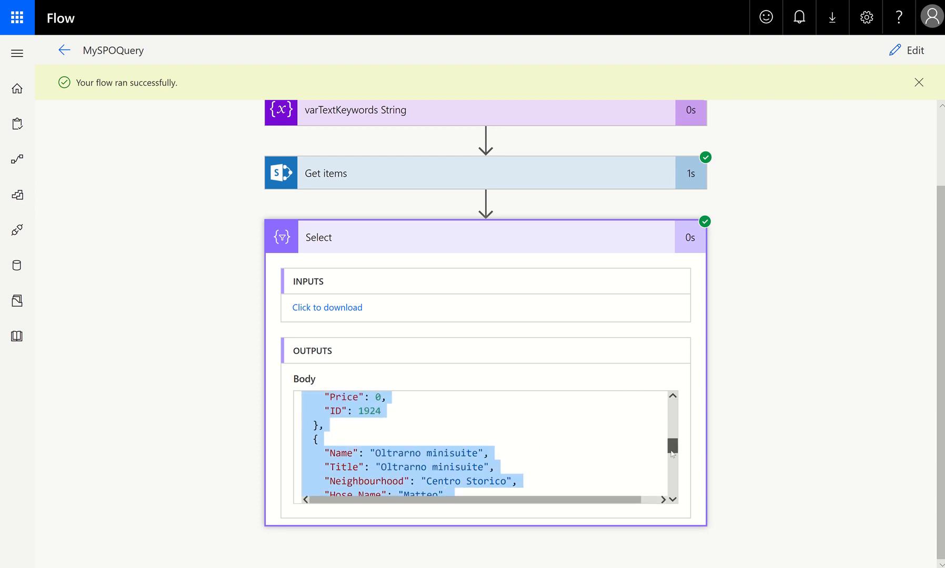
left_click_drag(664, 492, 677, 387)
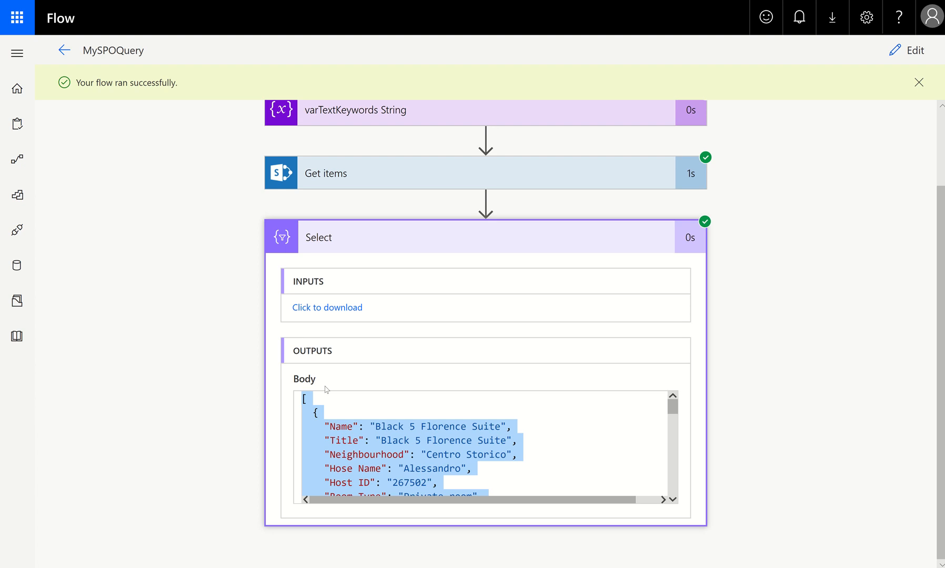
Return to editing the flow and set the Top Count of the Get items action to 3.
left_click(909, 51)
left_click(389, 210)
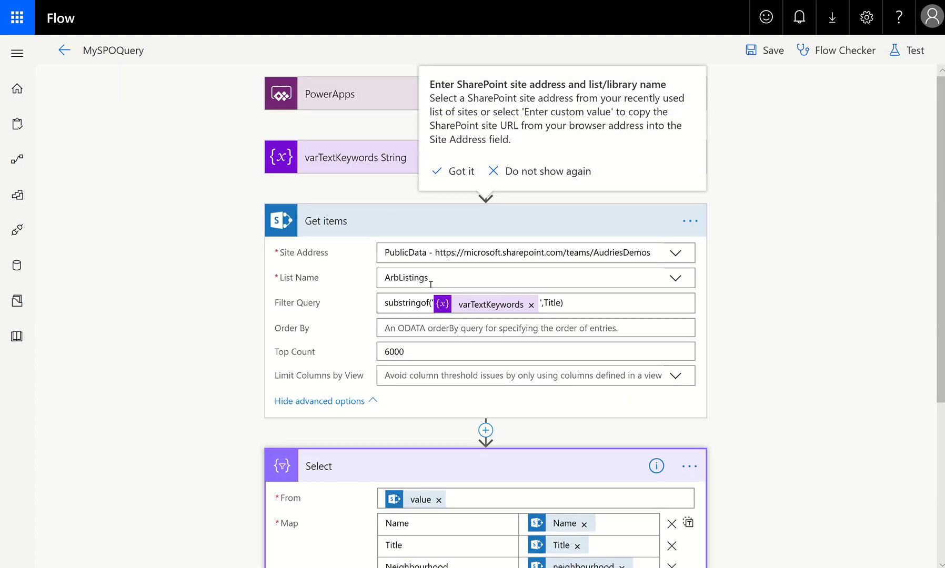
scroll(431, 286, "down", 5)
left_click_drag(423, 123, 301, 111)
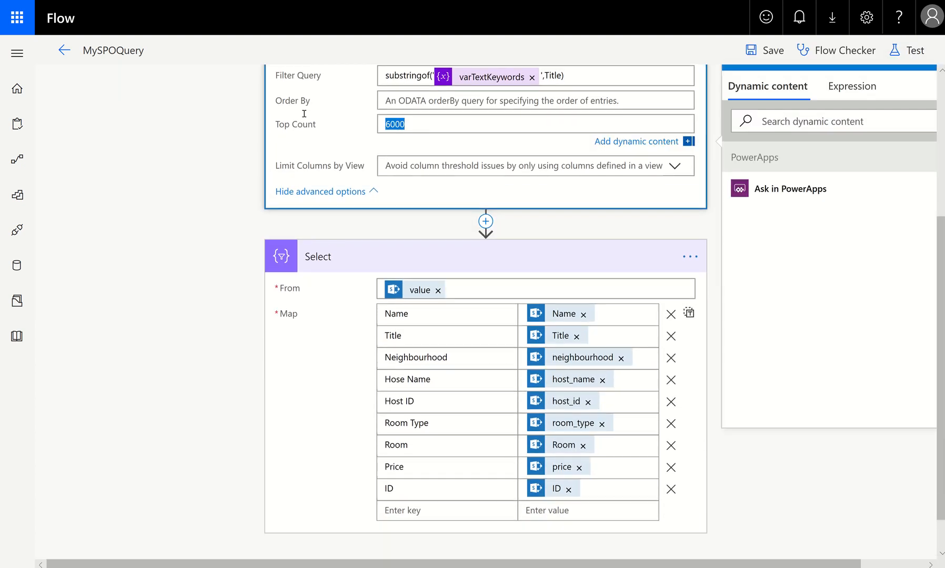
type("2")
key("BackSpace")
type("3")
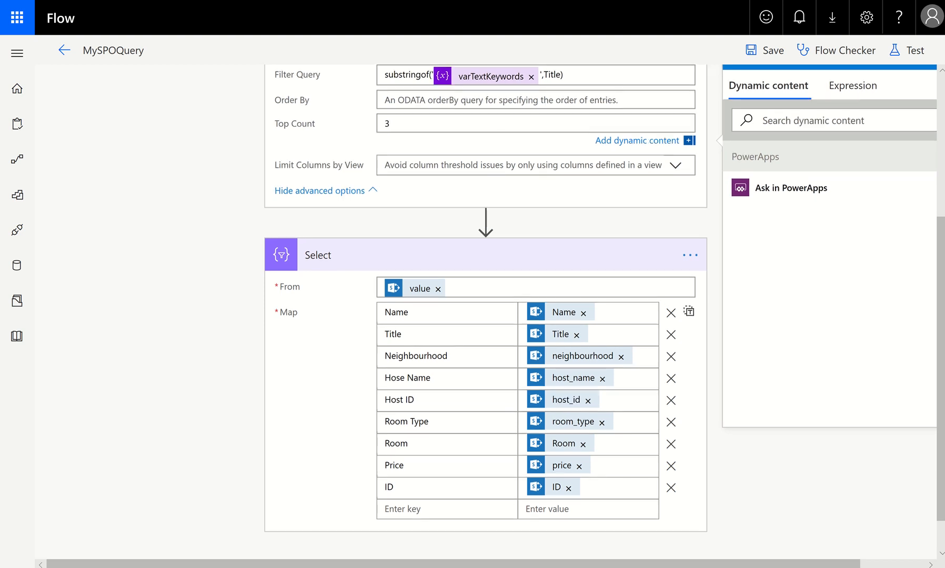
Save and test the flow by performing the trigger action, running it with "La" as the Initializevariable_Value.
left_click(920, 62)
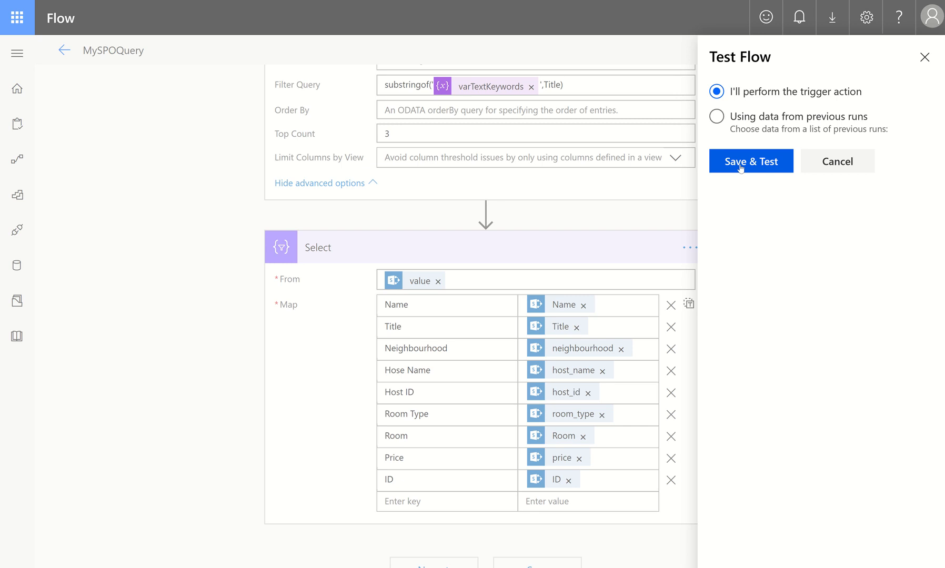
left_click(740, 167)
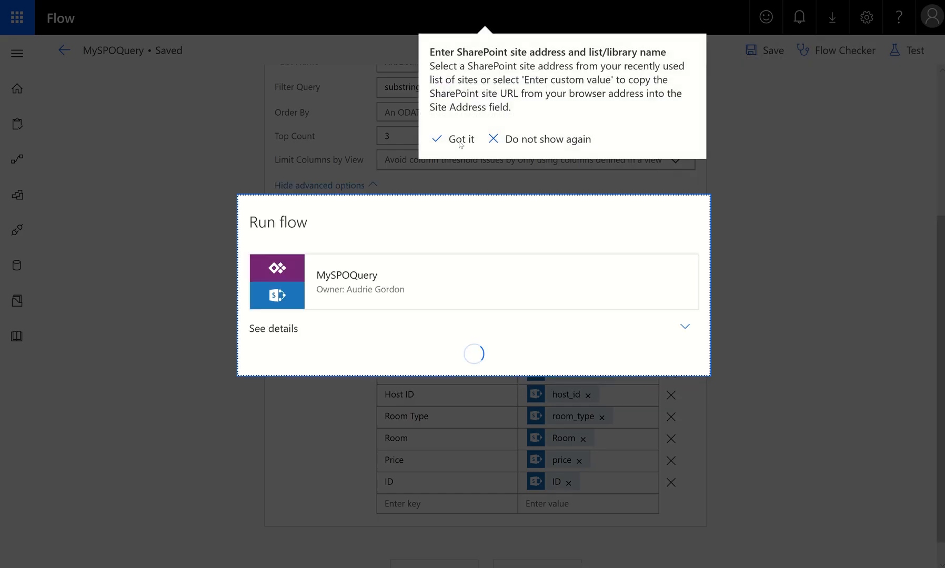
left_click(369, 346)
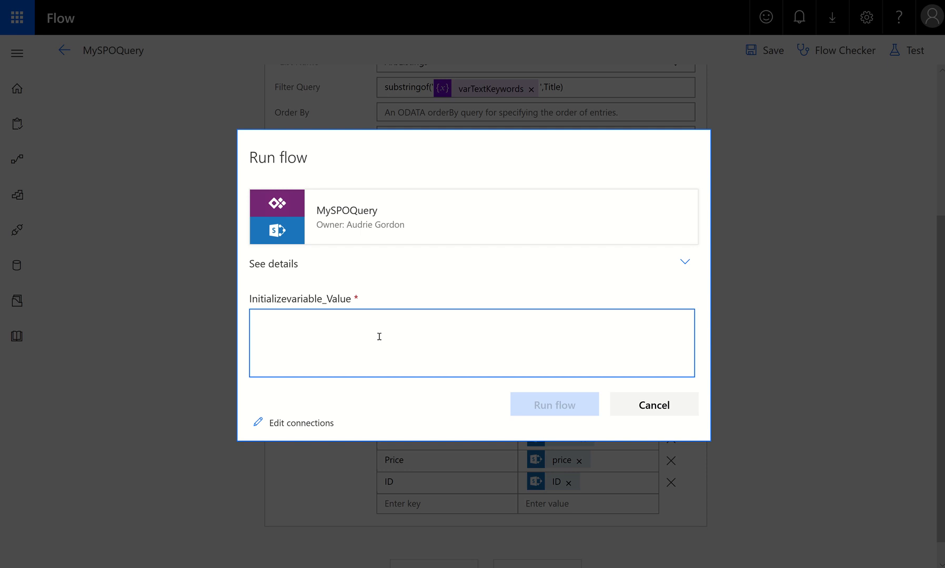
type("La")
left_click(546, 411)
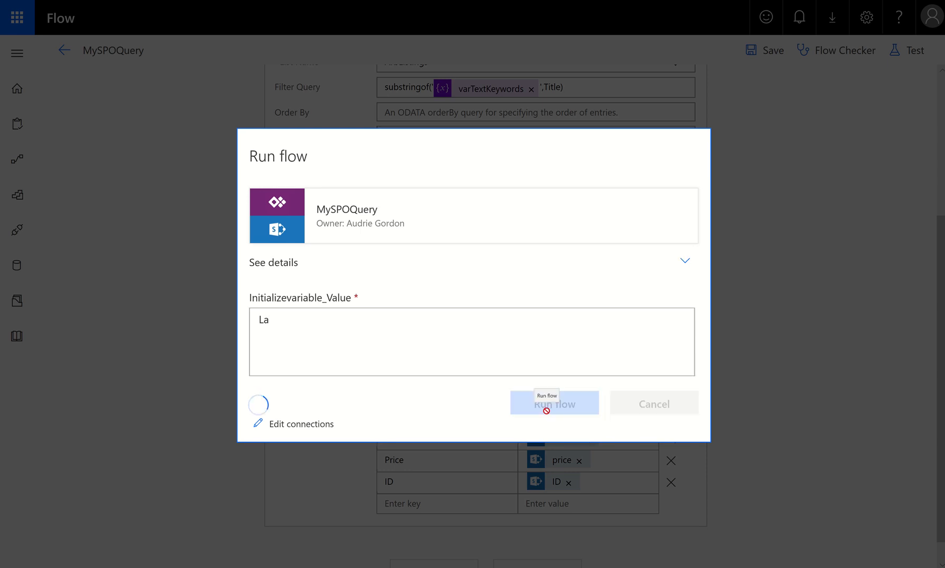
left_click(626, 369)
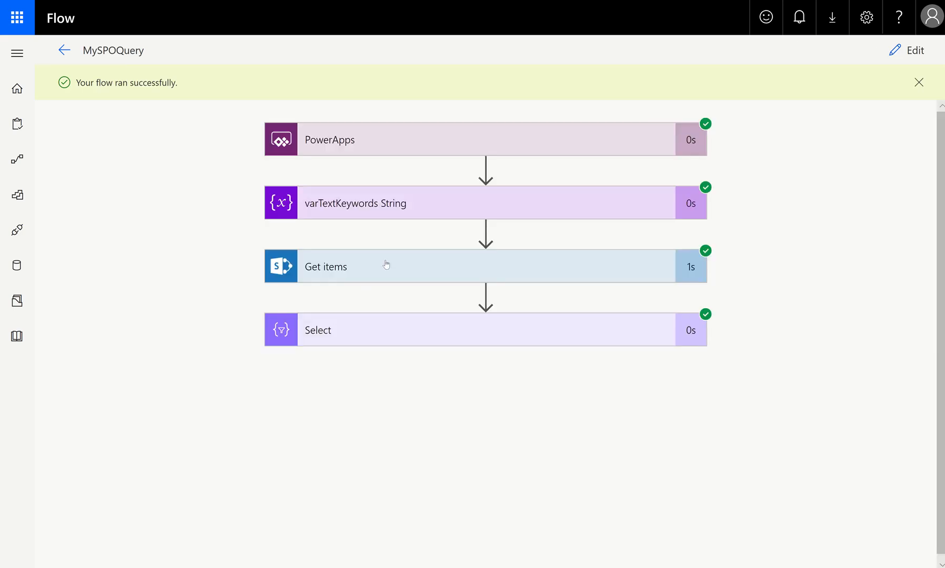
Examine the Get items action's run details, looking through the record fields in its Body output.
left_click(386, 265)
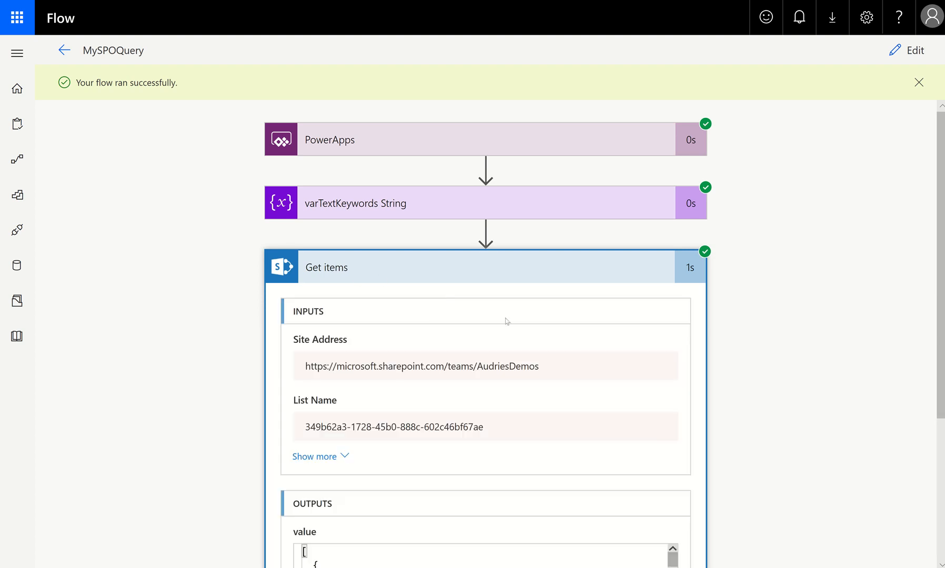
scroll(435, 432, "down", 6)
scroll(435, 432, "down", 10)
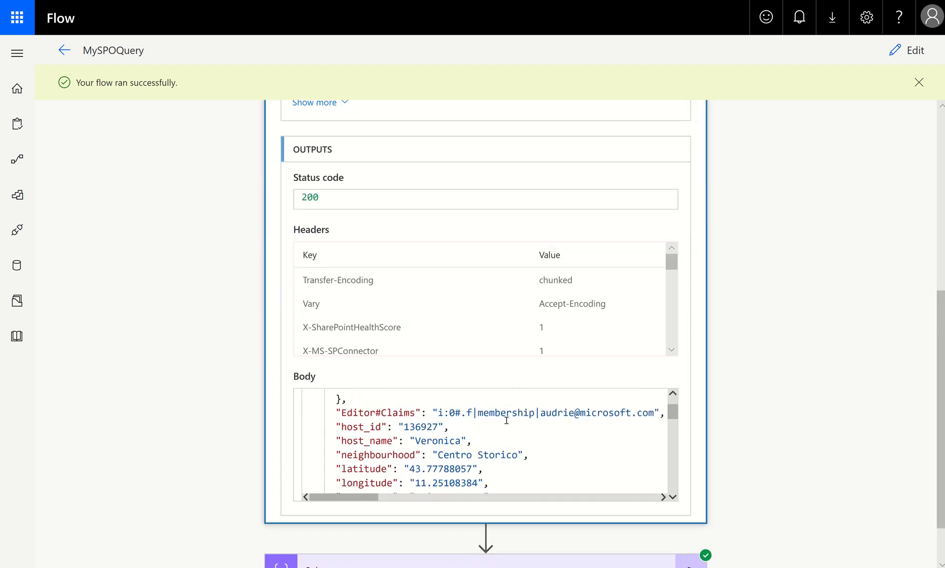
scroll(747, 421, "down", 2)
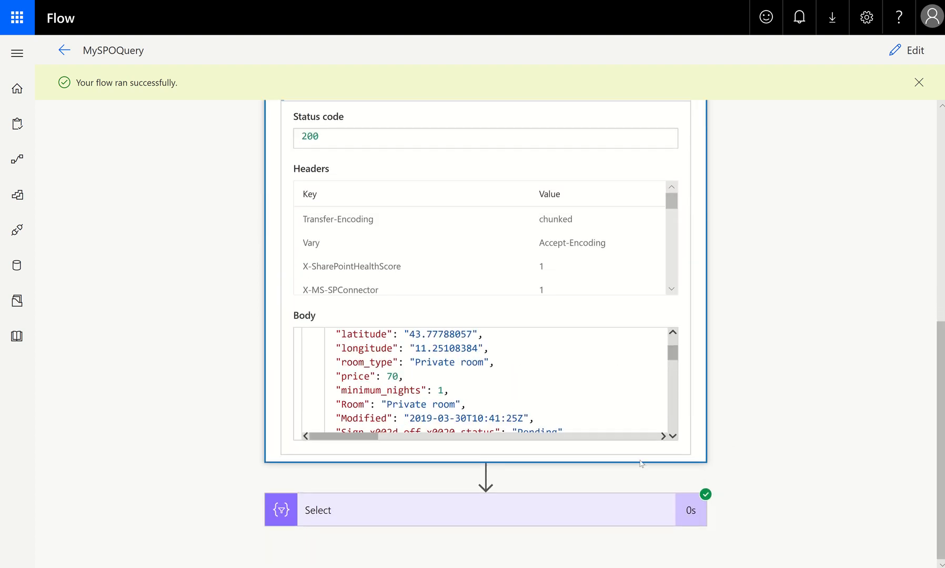
Open the Select action's run details and copy its entire Body output.
left_click(657, 510)
scroll(661, 513, "down", 4)
scroll(660, 516, "down", 3)
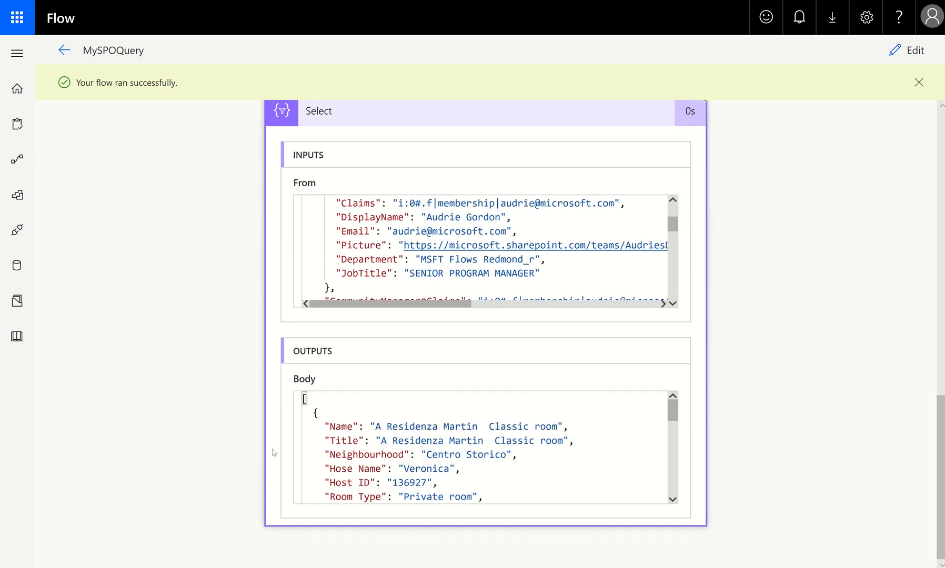
left_click(308, 415)
left_click_drag(303, 398, 318, 535)
key("ctrl+c")
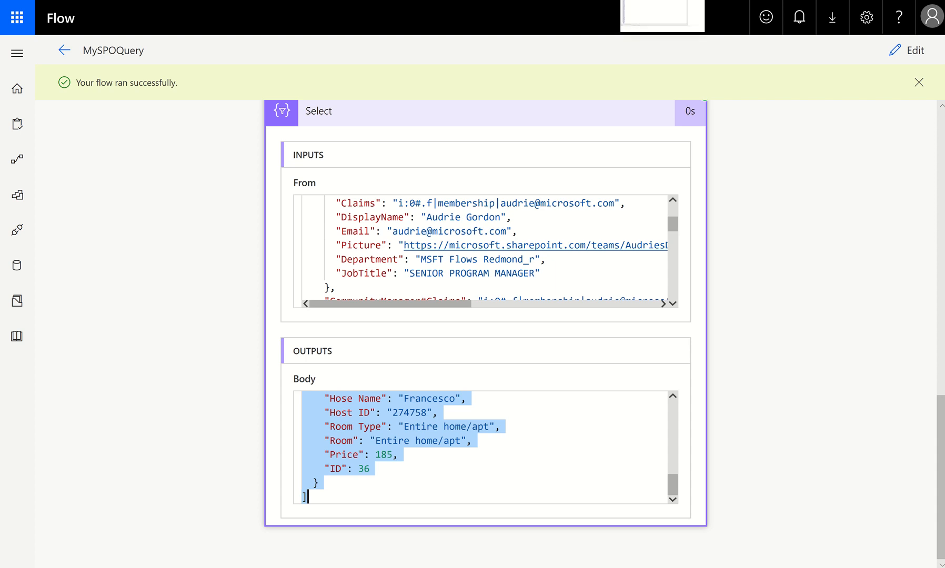
Search the web for "json online" in a new browser tab, open Online JSON Viewer, and paste the copied Body output.
key("ctrl+t")
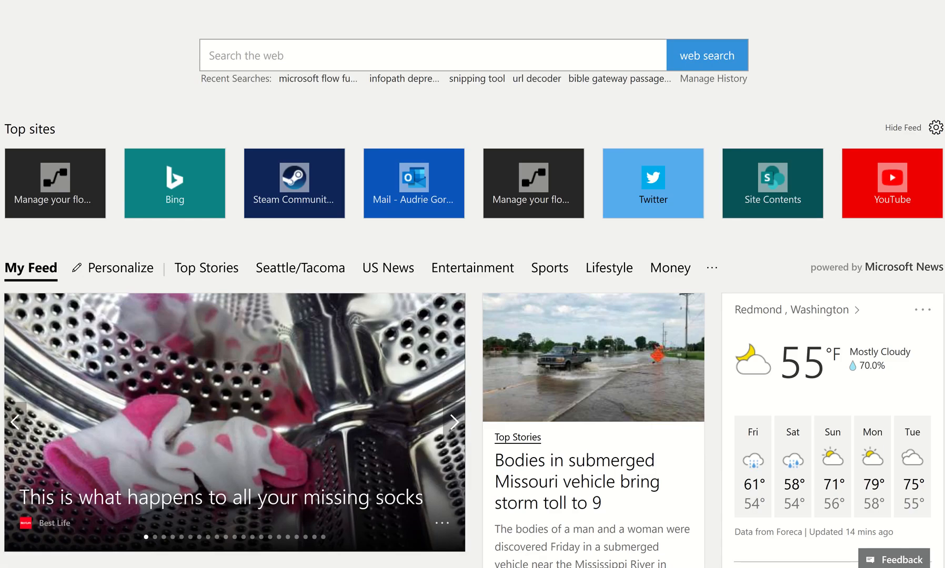
left_click(327, 60)
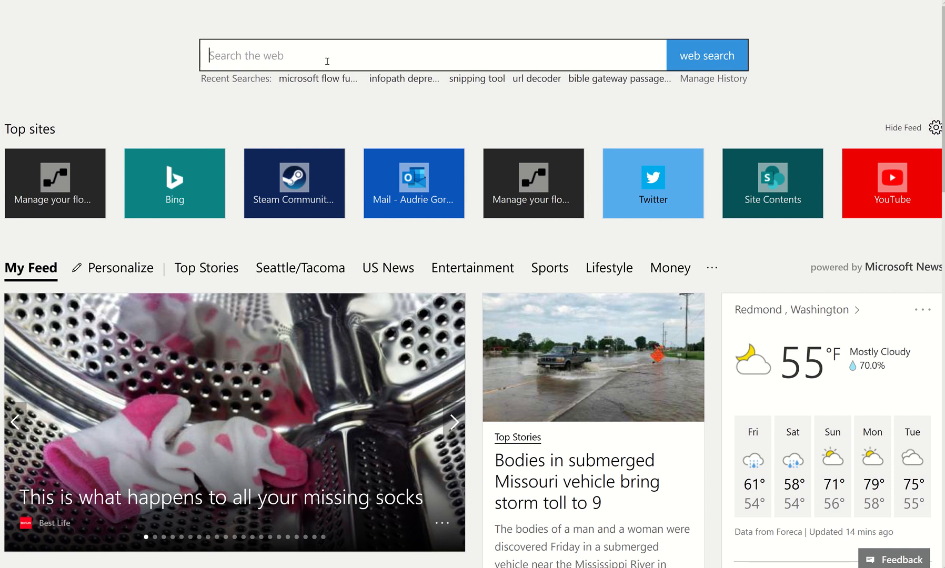
type("json online")
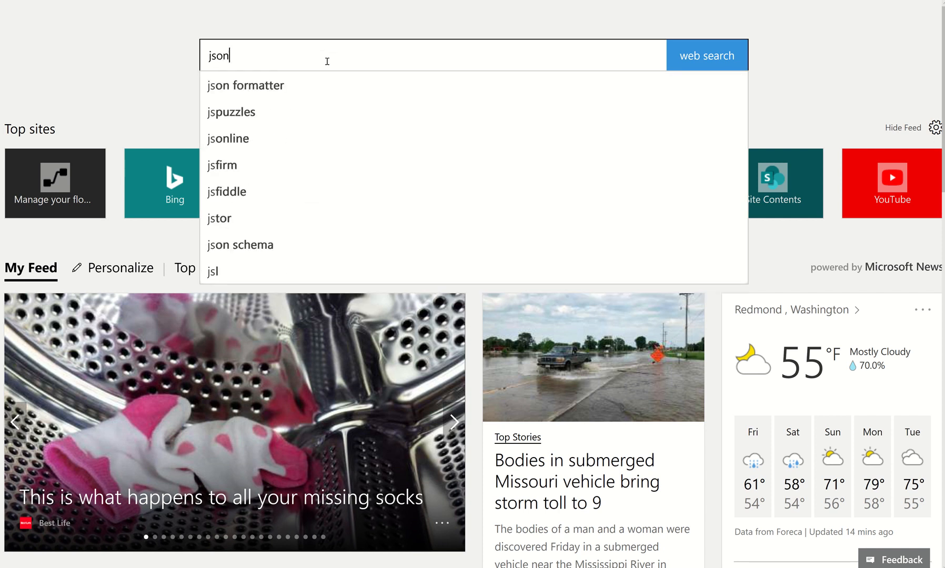
key("Return")
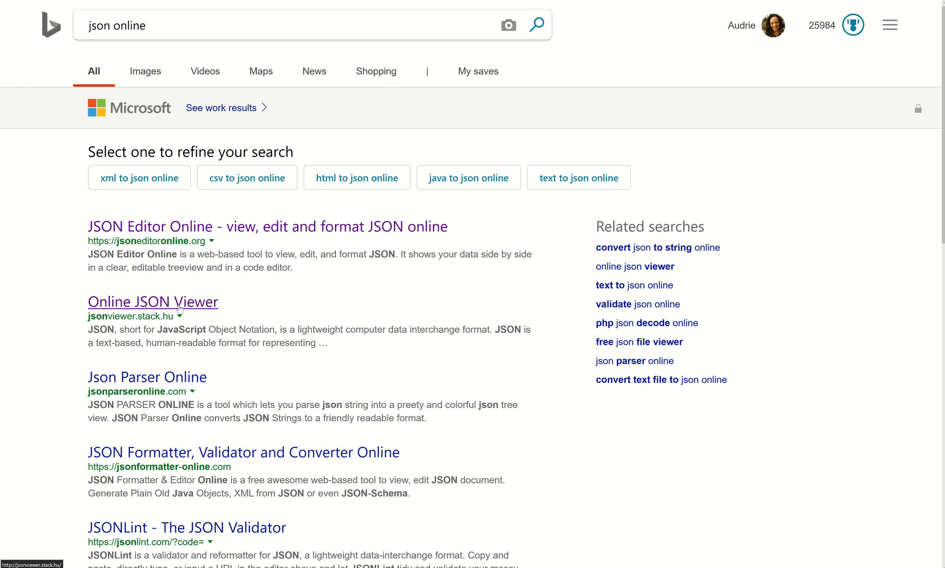
left_click(179, 307)
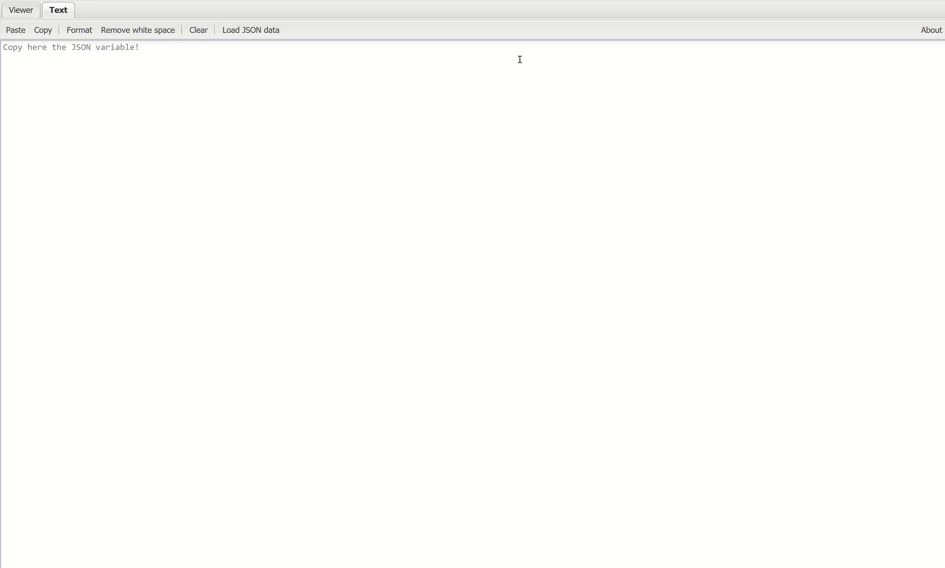
left_click(283, 67)
key("ctrl+v")
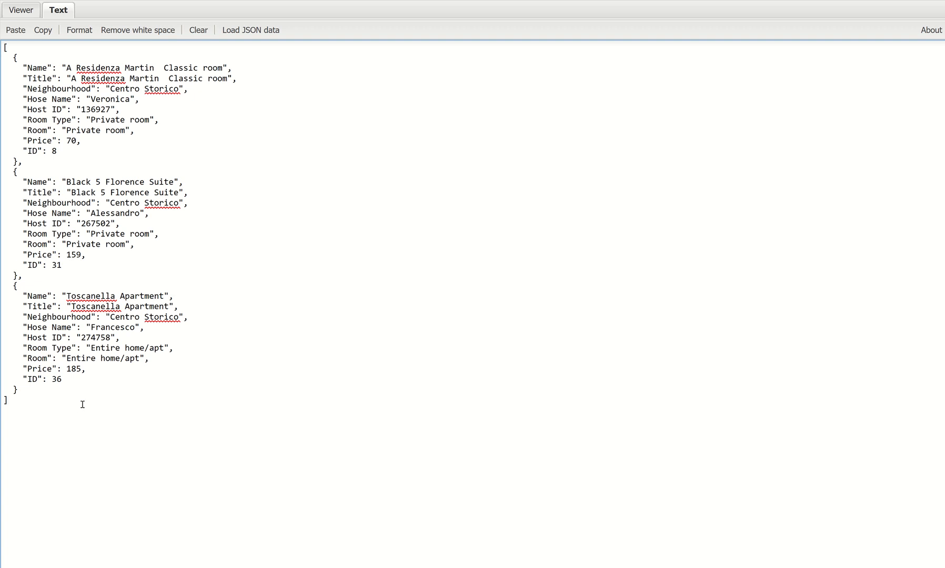
Examine records 0, 1 and 2 in the JSON tree view, and return to the text view to highlight the whole array.
left_click(22, 9)
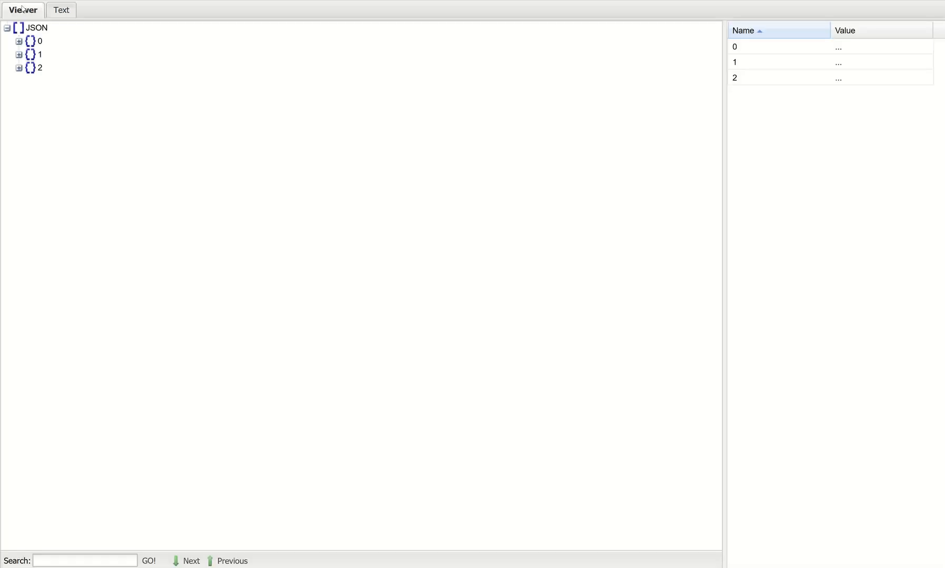
left_click(18, 41)
left_click(19, 41)
left_click(18, 55)
left_click(18, 54)
left_click(18, 68)
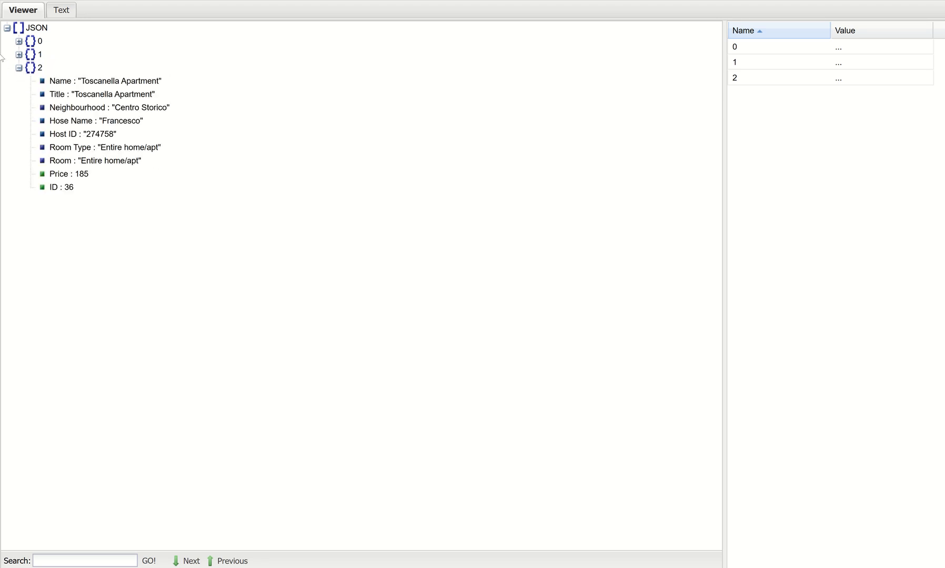
left_click(18, 68)
left_click(67, 10)
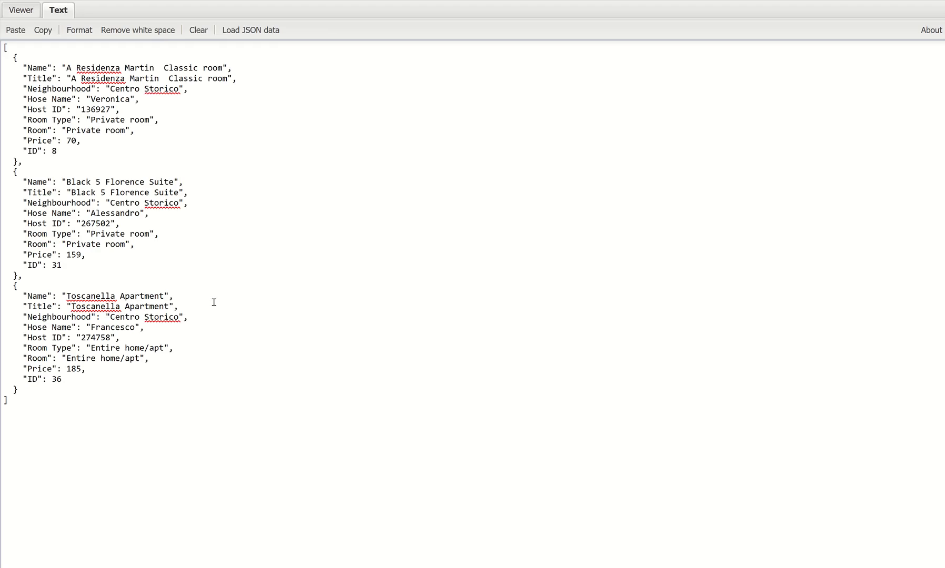
left_click_drag(66, 425, 1, 45)
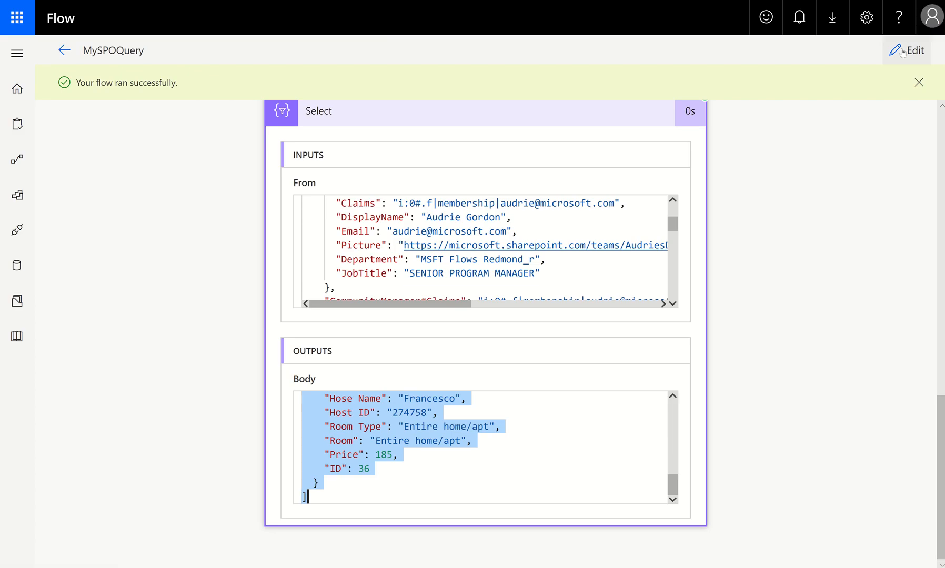
Switch back to the flow, reopen it for editing, and start a new step after Select with an action search for "response".
left_click(907, 47)
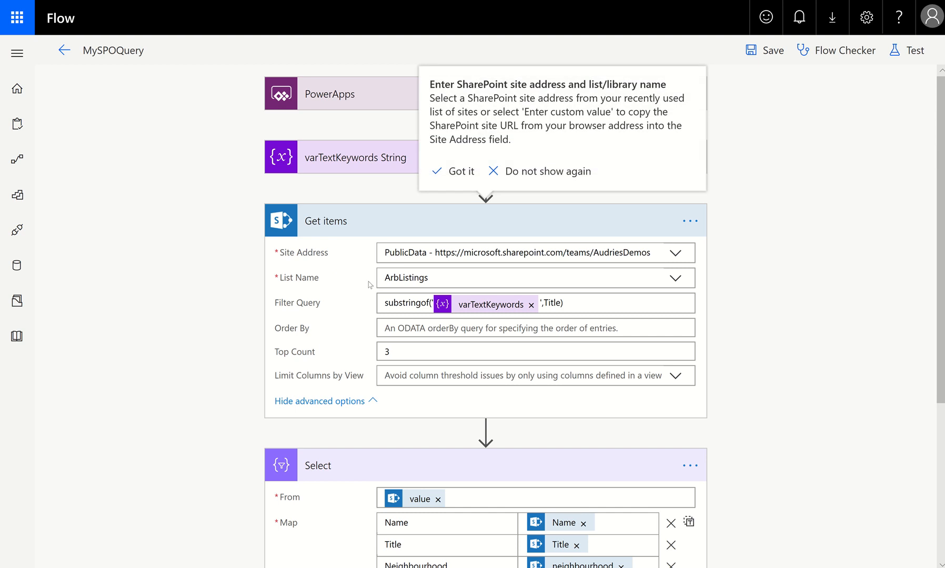
scroll(369, 281, "down", 5)
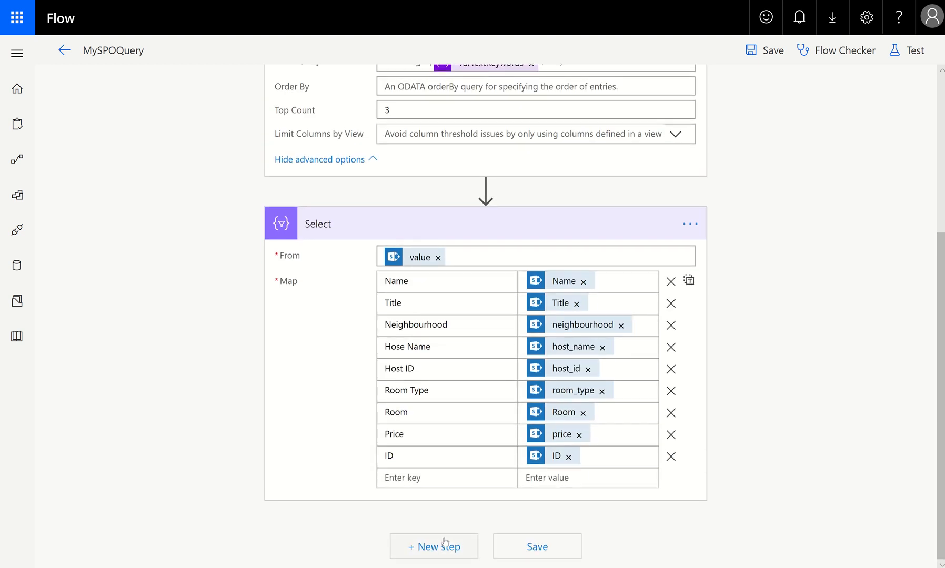
left_click(440, 547)
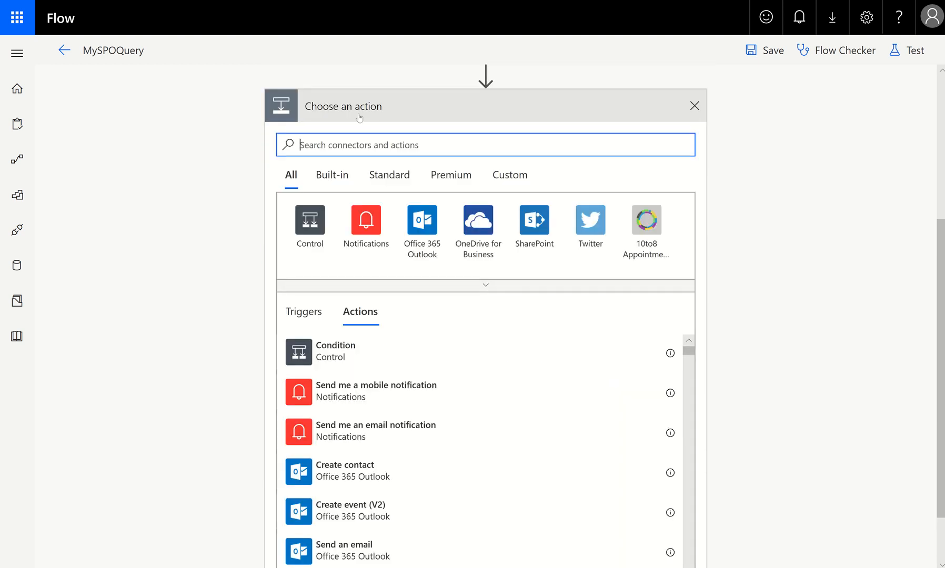
type("response")
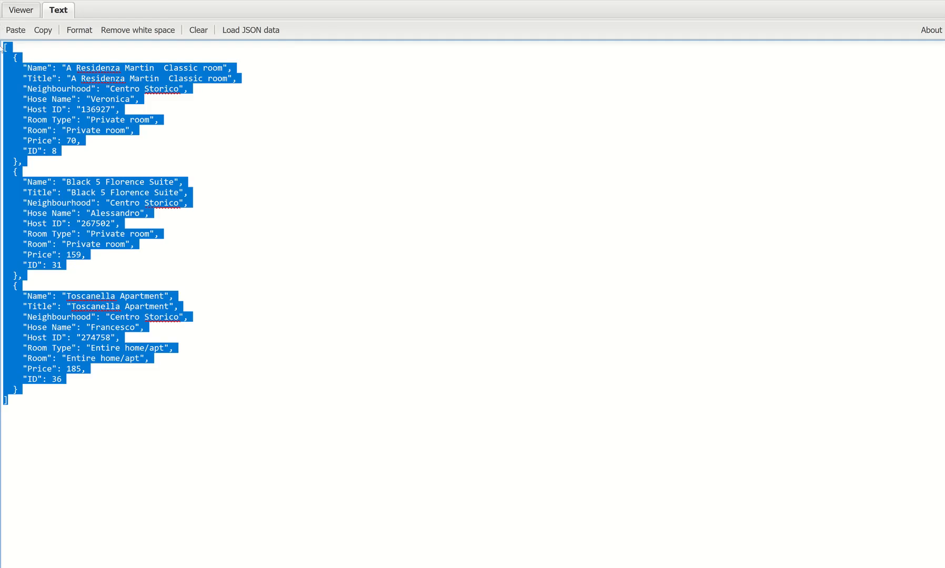
Examine the JSON text in the online viewer, highlighting the whole array, the first record and its Host ID line.
left_click(10, 45)
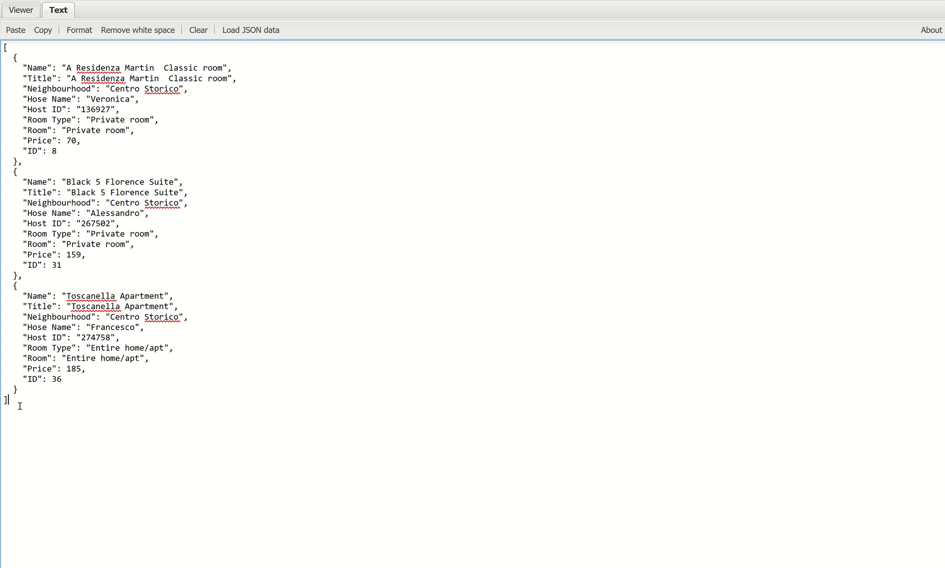
left_click_drag(20, 406, 1, 20)
left_click(50, 161)
left_click_drag(48, 162, 1, 50)
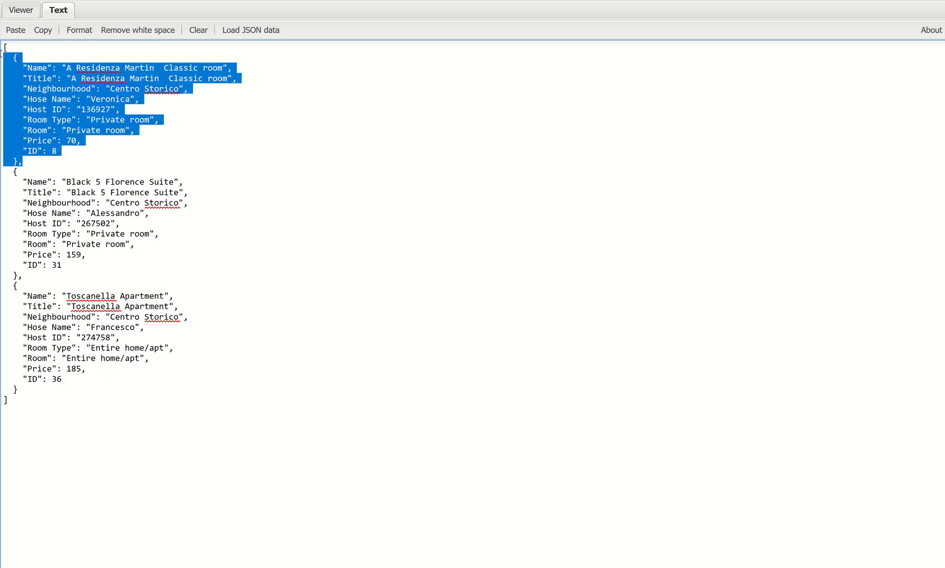
left_click_drag(160, 110, 1, 109)
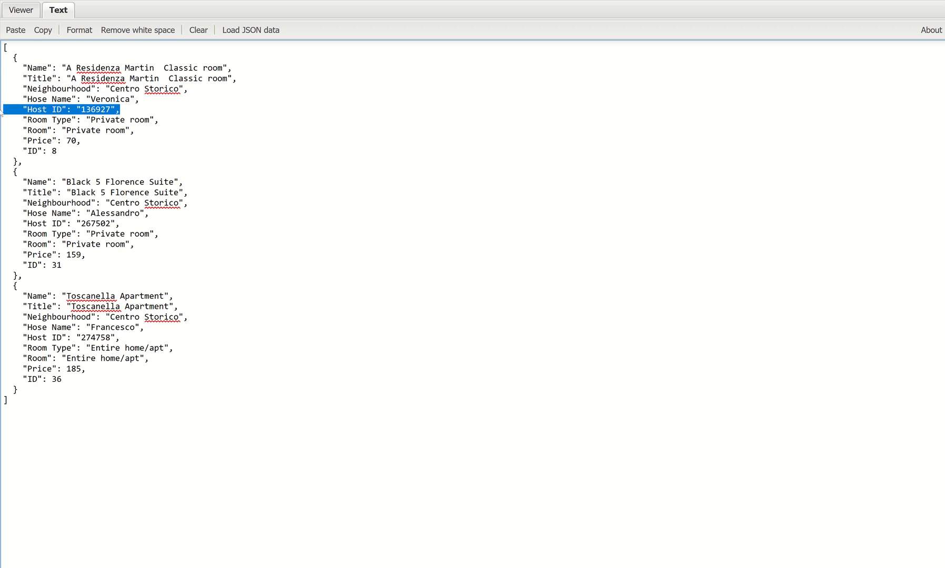
left_click_drag(2, 48, 203, 540)
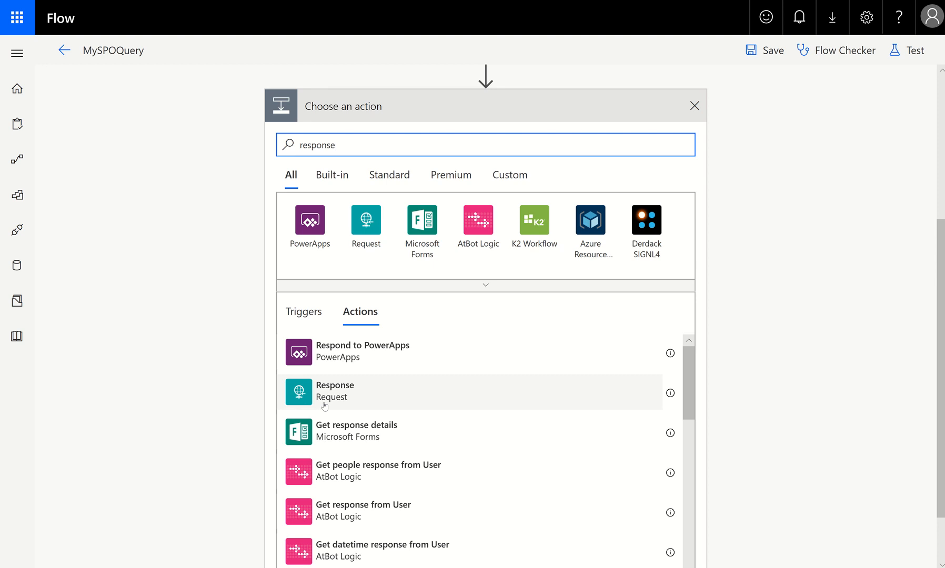
Add the Respond to PowerApps action to look at its output types, and delete it from the flow.
left_click(335, 354)
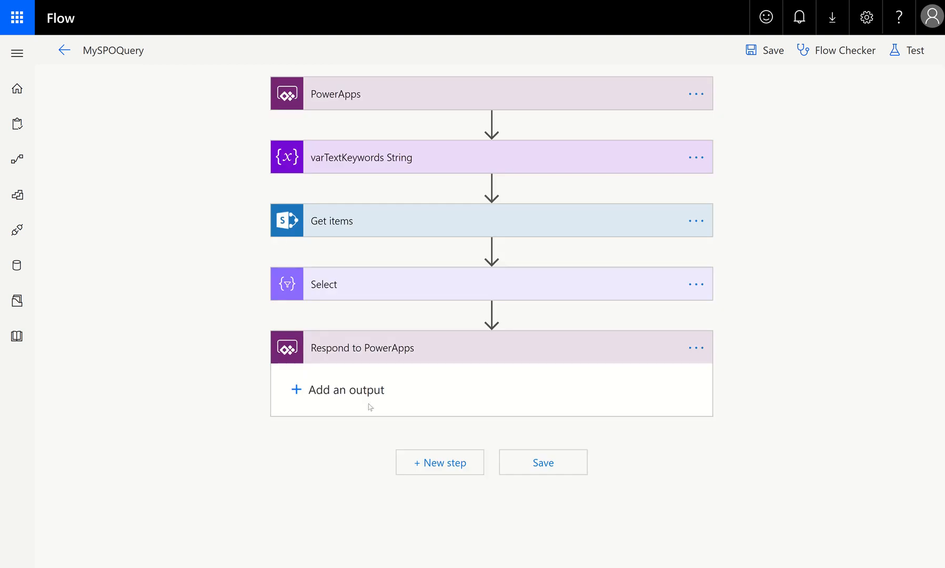
left_click(320, 390)
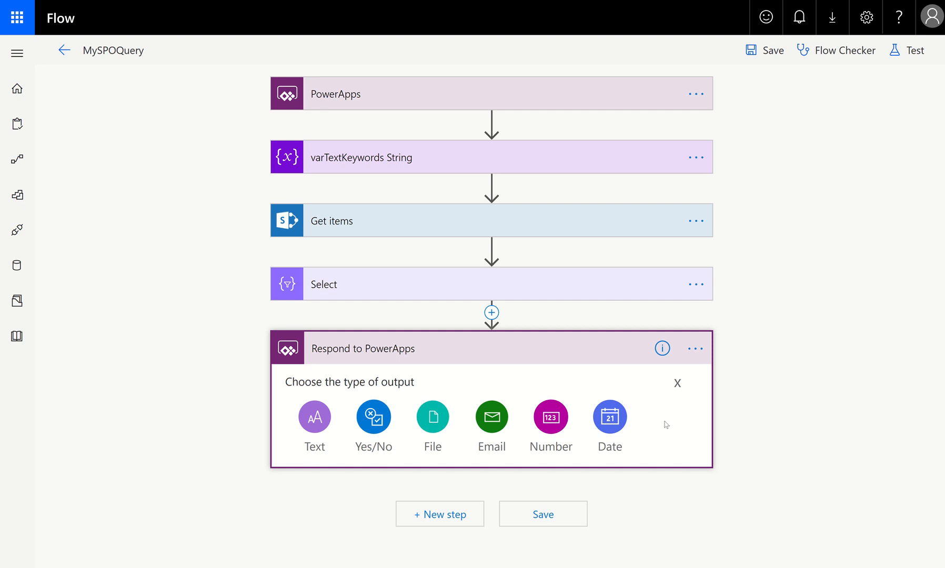
left_click(695, 349)
left_click(775, 462)
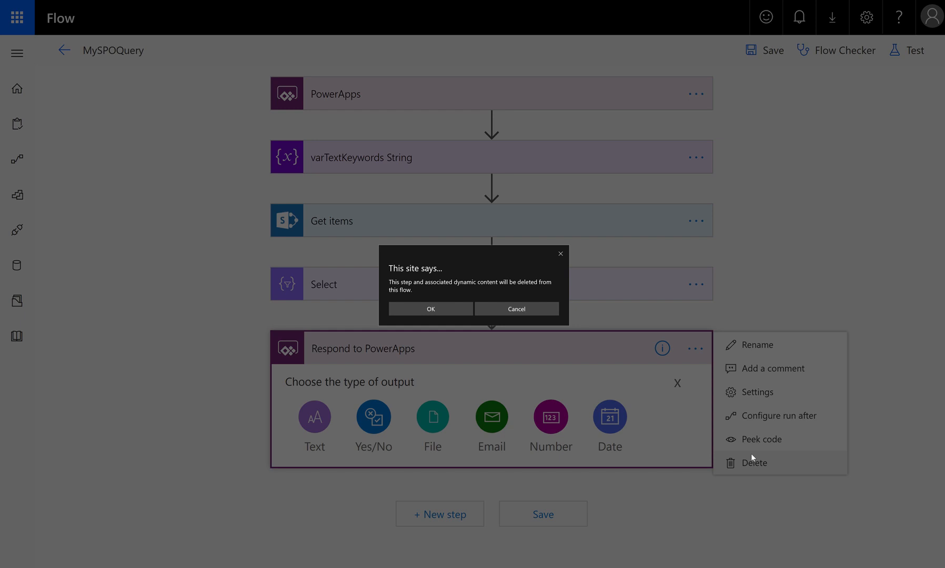
left_click(445, 316)
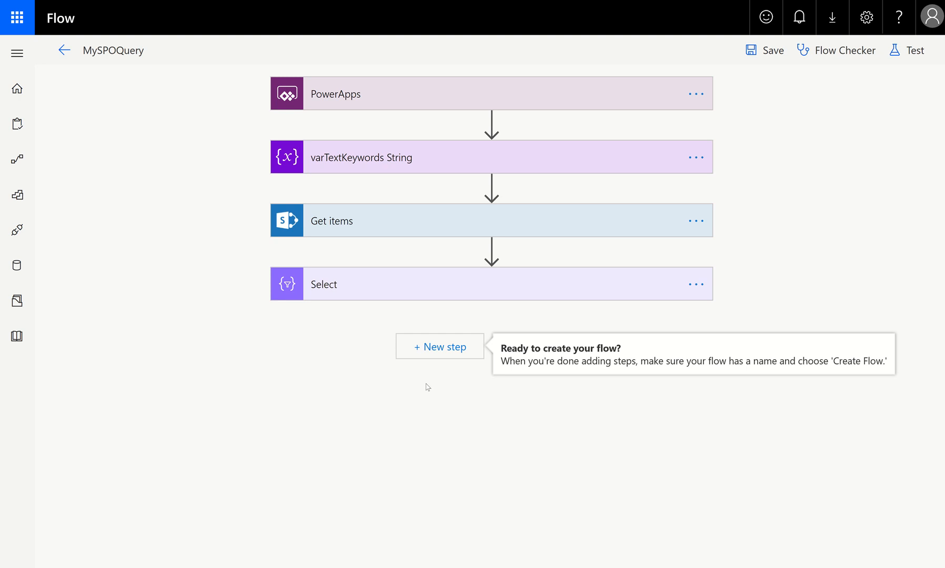
Search the actions for "response" and add the Request connector's Response action after Select.
left_click(422, 345)
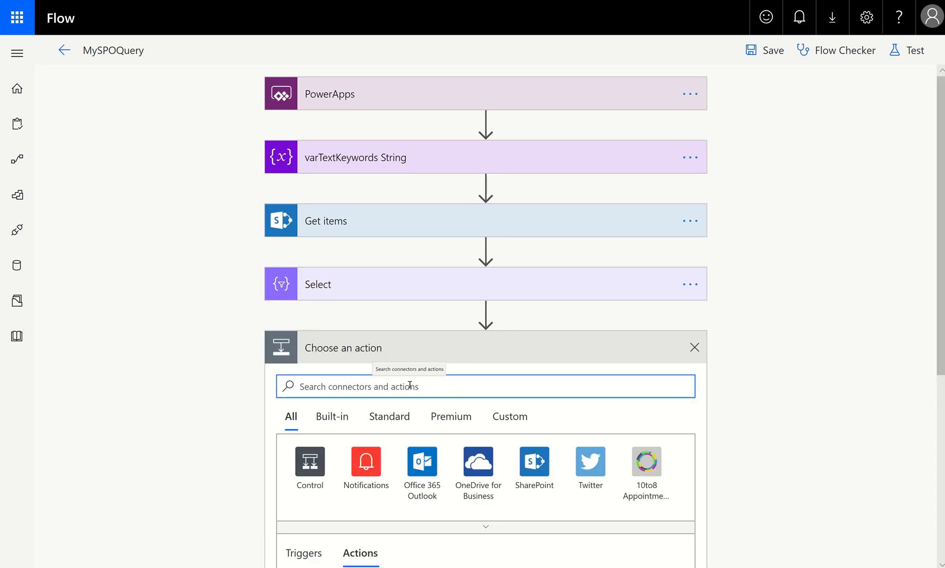
type("repose")
key("BackSpace")
key("BackSpace")
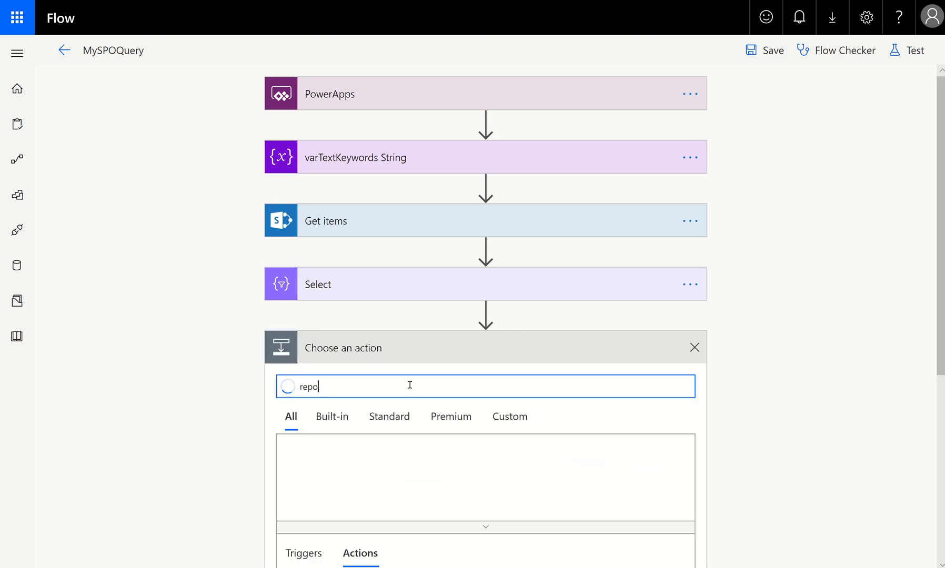
type("nse")
scroll(443, 369, "down", 5)
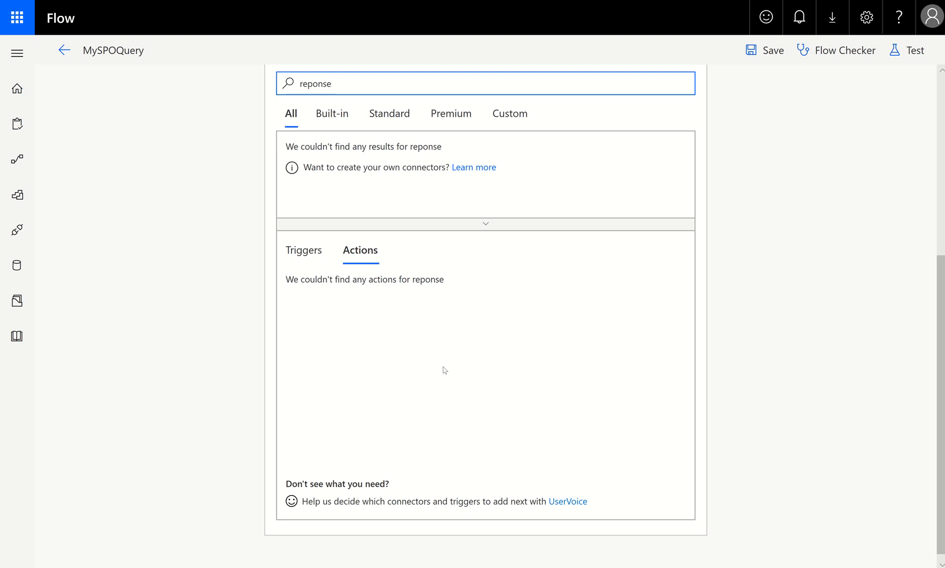
left_click(304, 84)
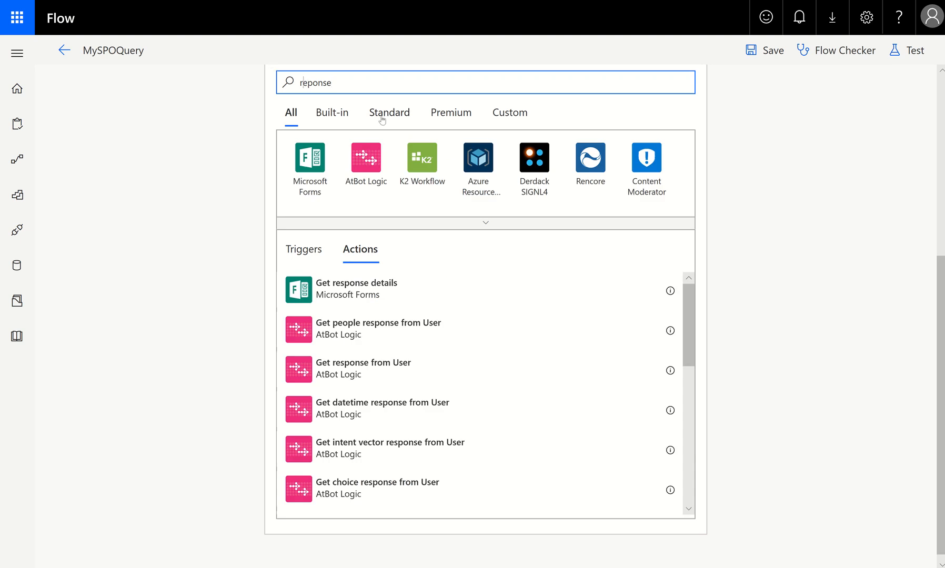
type("s")
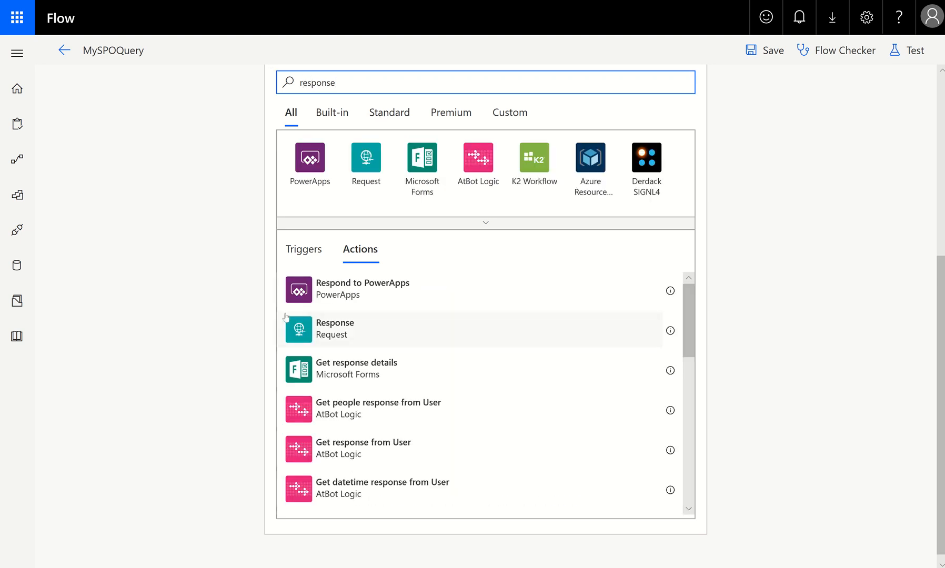
left_click(340, 339)
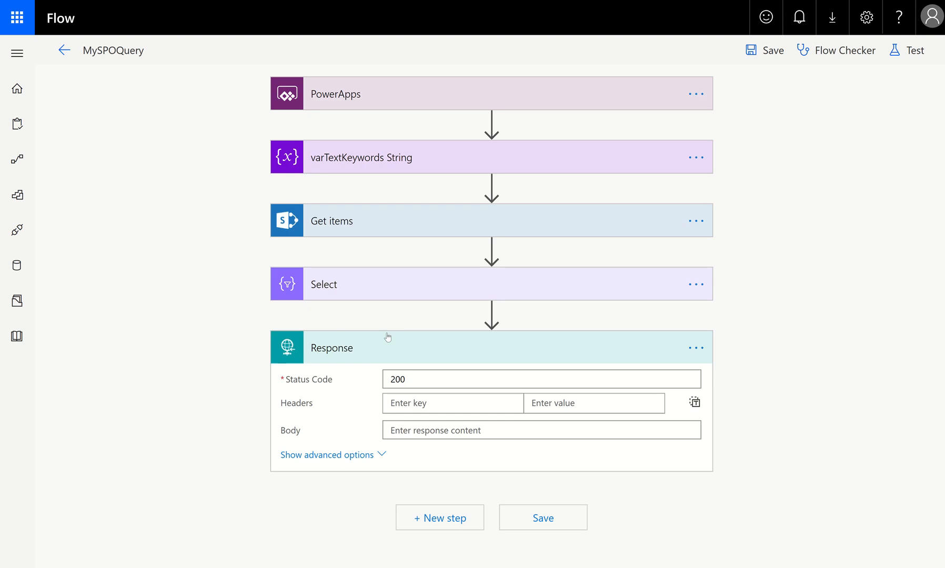
Set the Response body to the Output of the Select action.
left_click(415, 429)
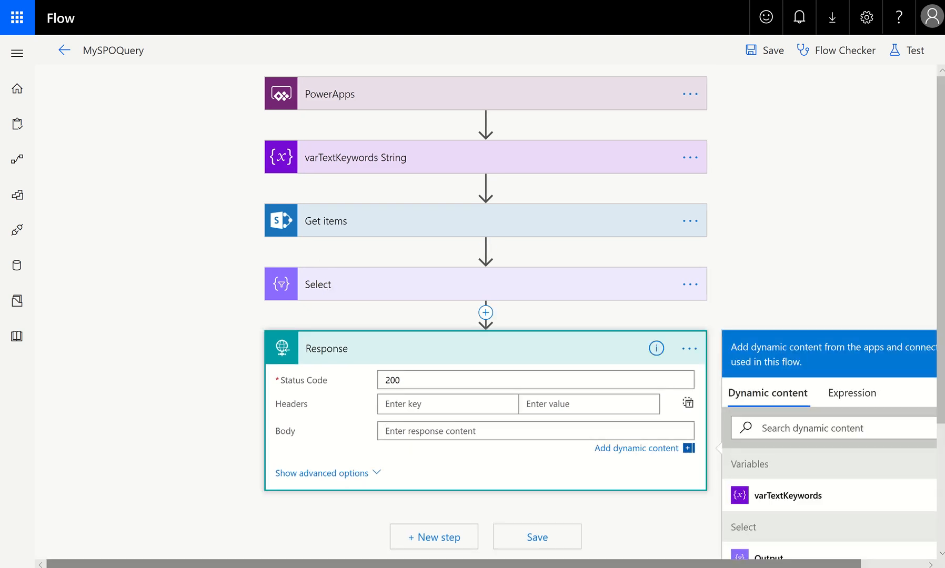
scroll(579, 368, "down", 3)
left_click(767, 409)
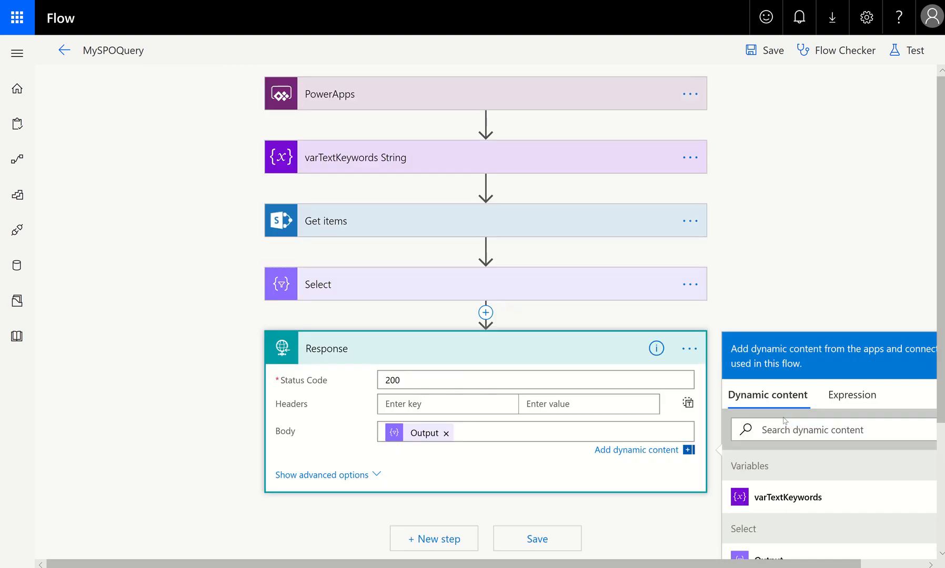
left_click(333, 480)
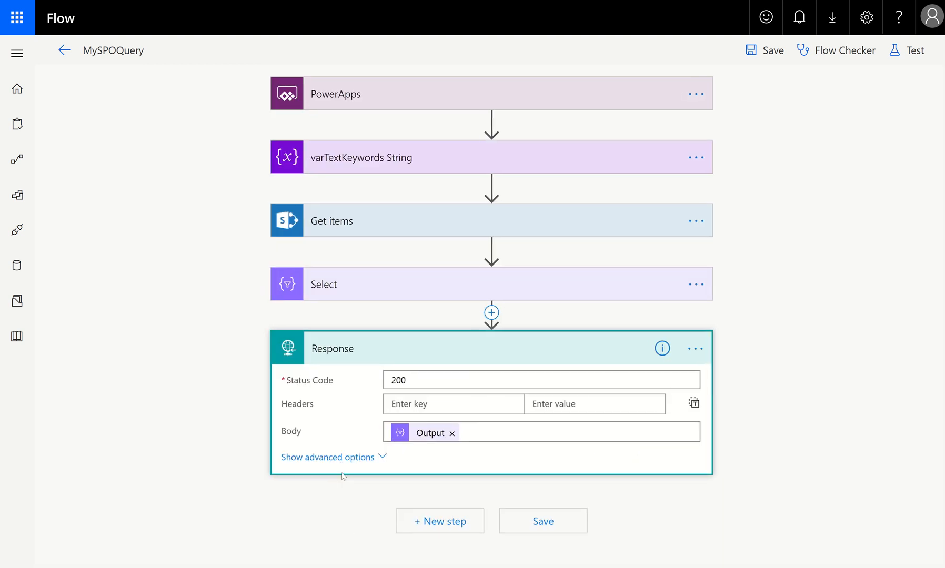
Generate the Response Body JSON Schema by pasting the copied JSON array as the sample payload.
left_click(348, 457)
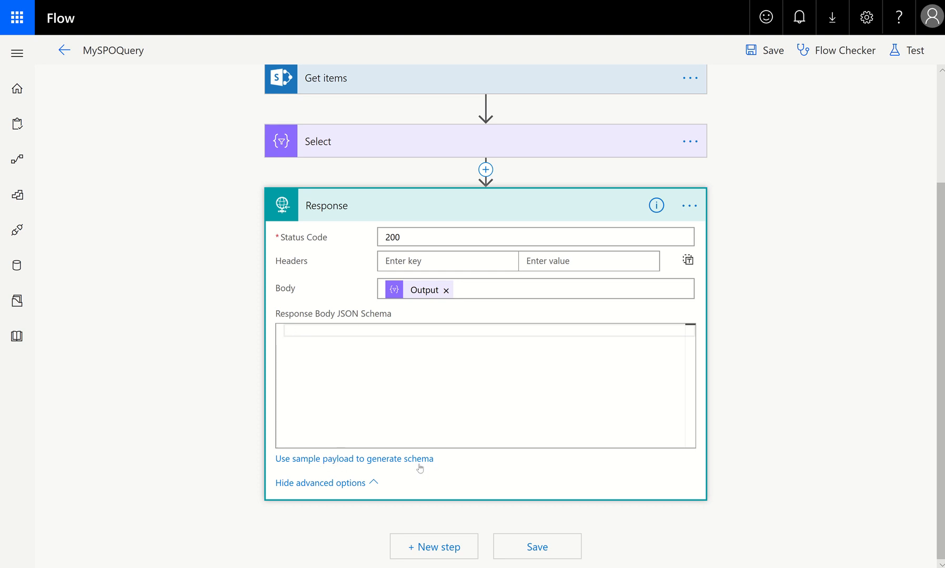
left_click(316, 460)
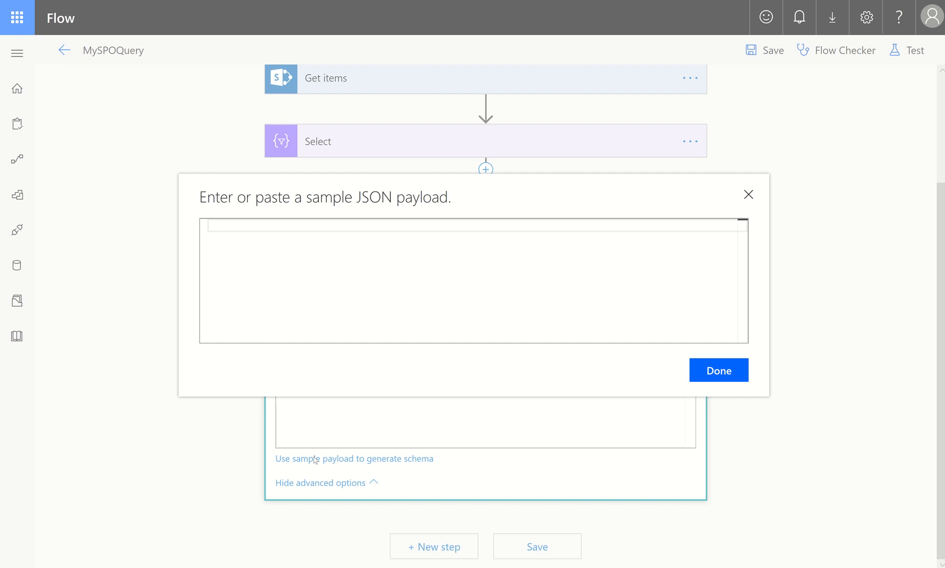
left_click(253, 233)
key("ctrl+v")
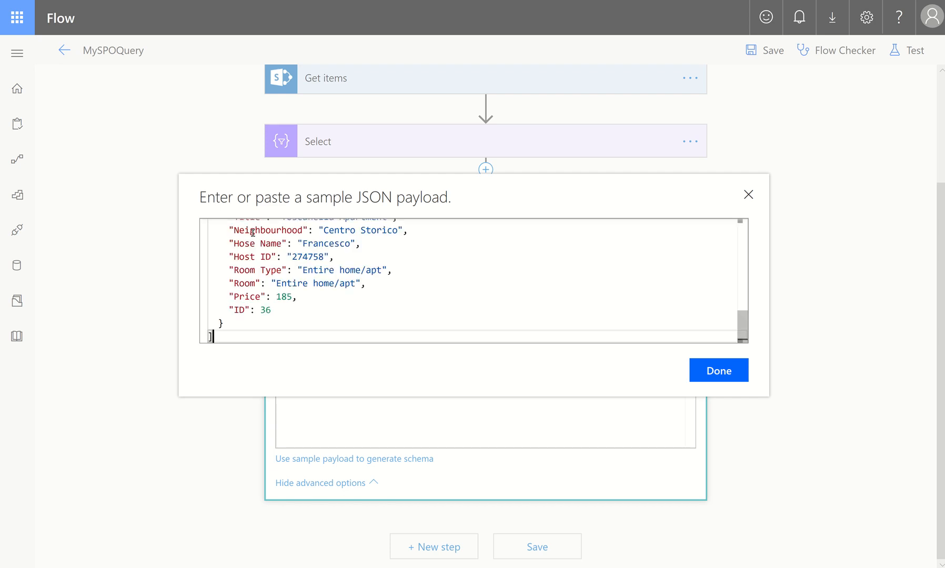
scroll(263, 298, "up", 10)
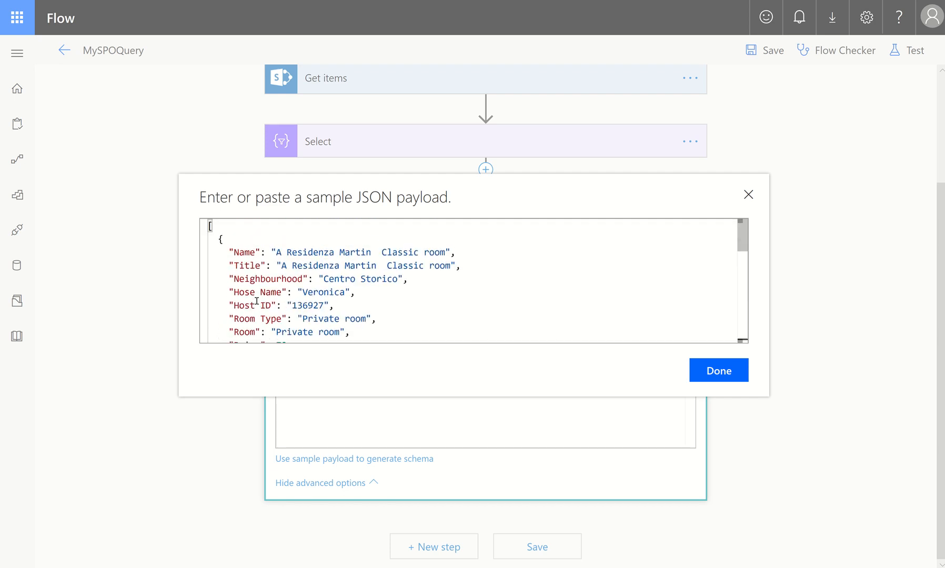
scroll(256, 301, "down", 10)
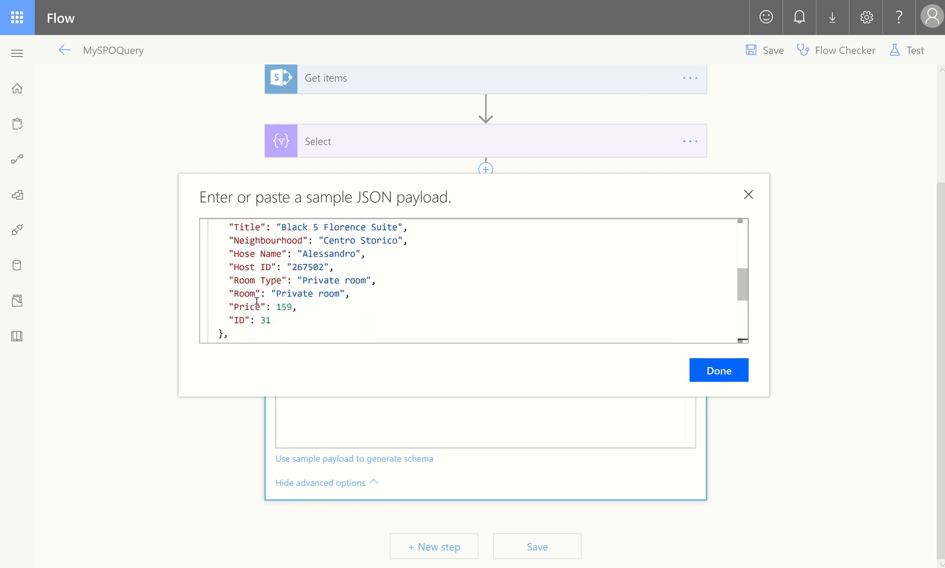
scroll(342, 311, "up", 6)
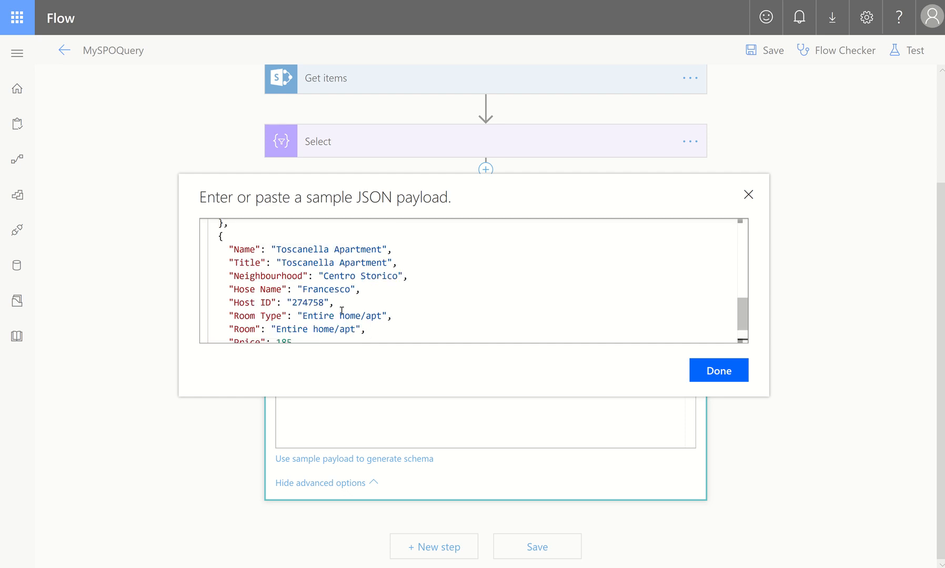
scroll(341, 312, "up", 3)
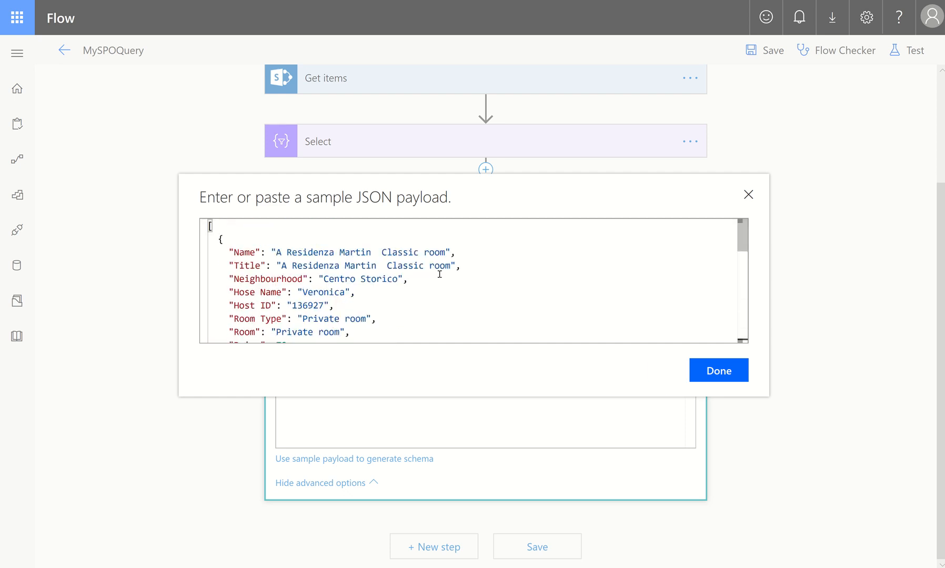
scroll(475, 280, "down", 10)
left_click(721, 360)
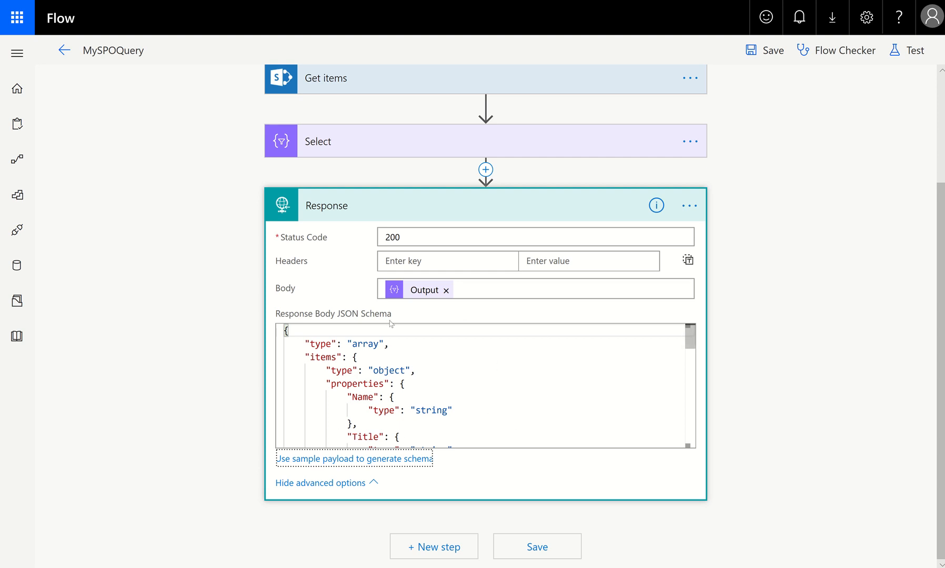
Save the MySPOQuery flow and leave its editor for the flows list, accepting the leave-page confirmation.
left_click(564, 550)
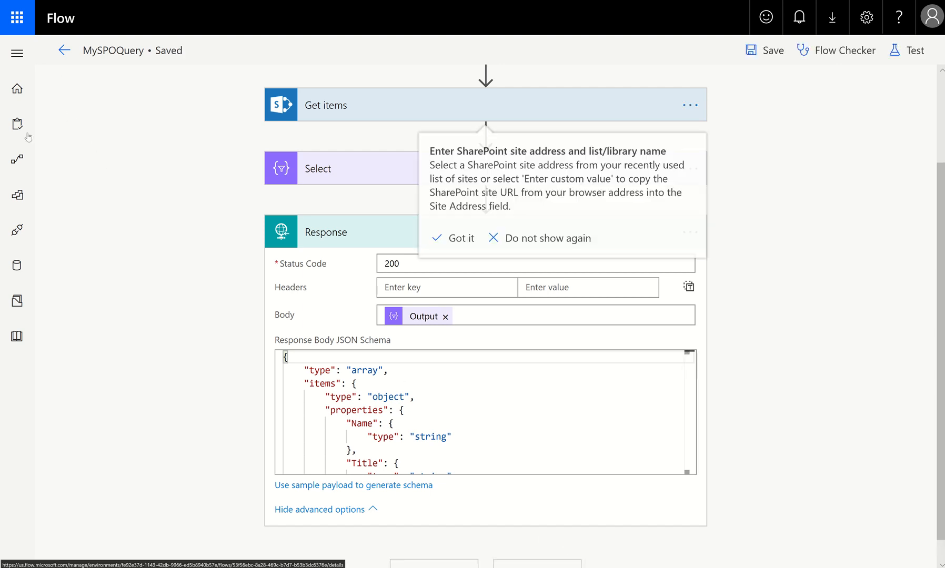
left_click(25, 160)
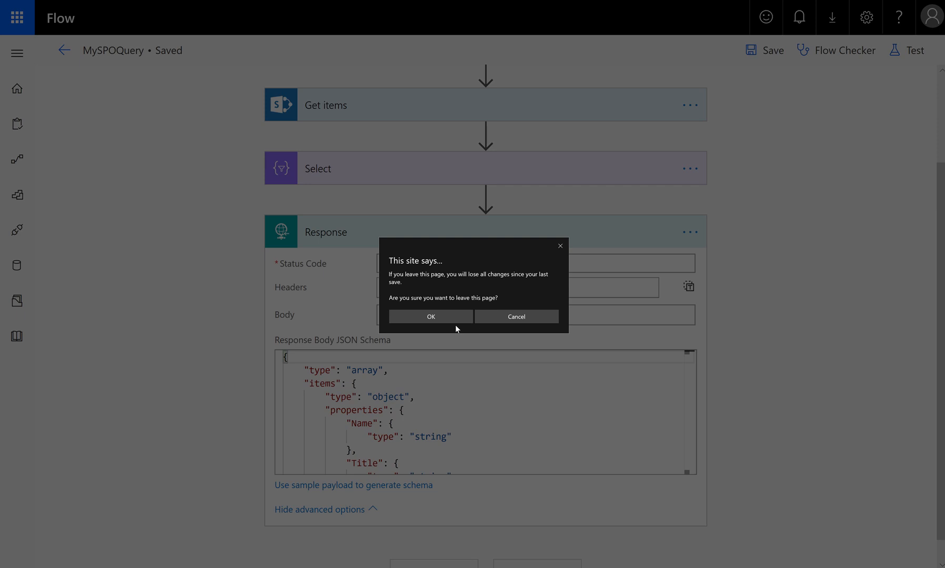
left_click(432, 314)
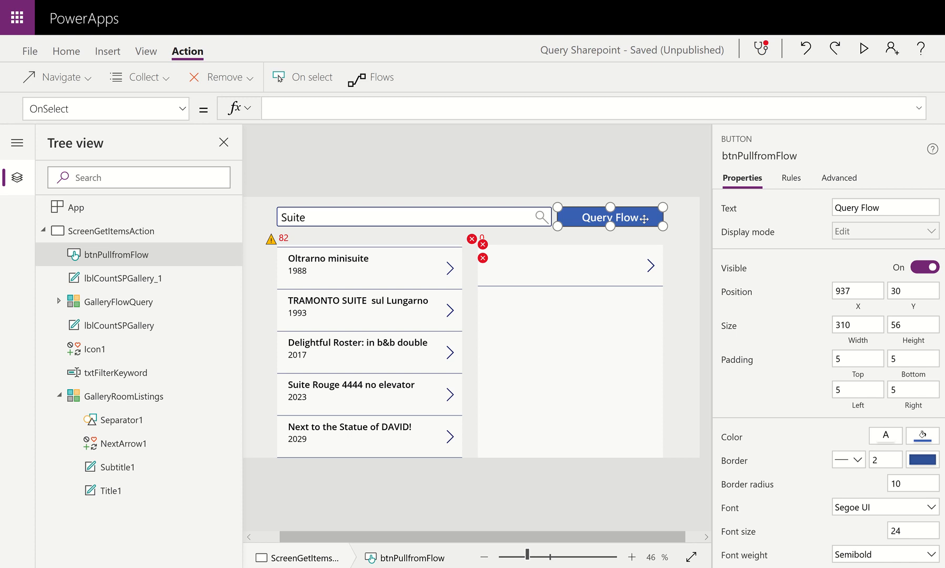
Switch to PowerApps and attach the MySPOQuery flow to the Query Flow button's OnSelect action.
left_click(351, 82)
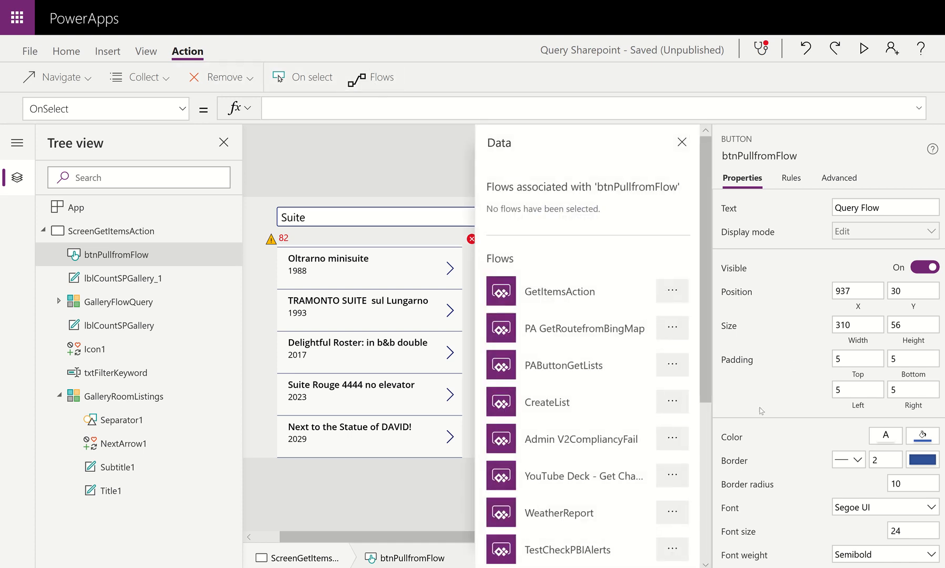
scroll(624, 422, "down", 5)
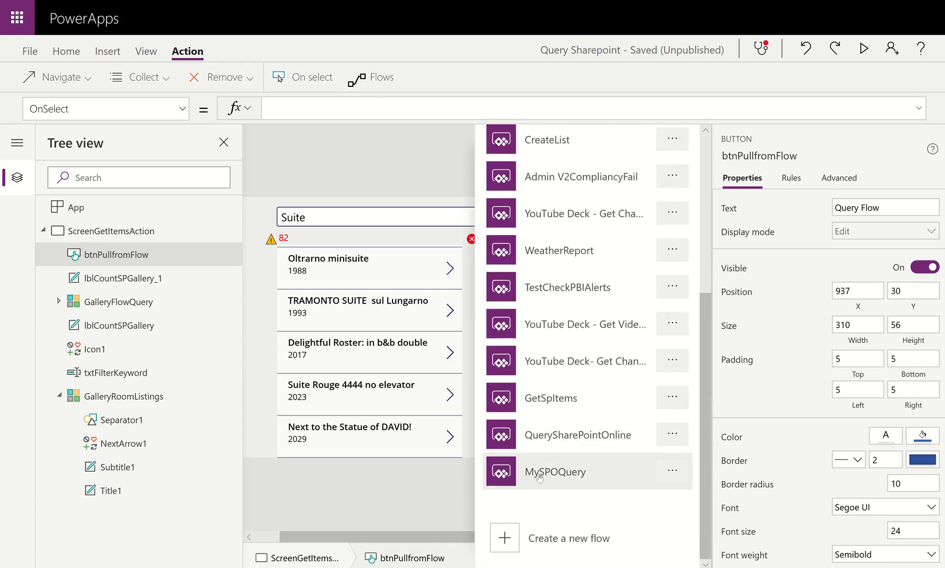
left_click(580, 477)
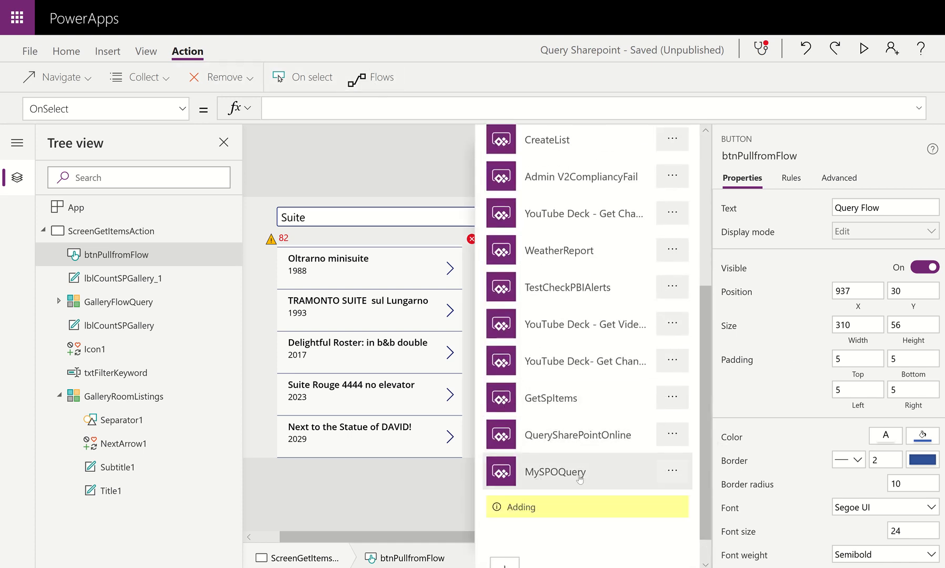
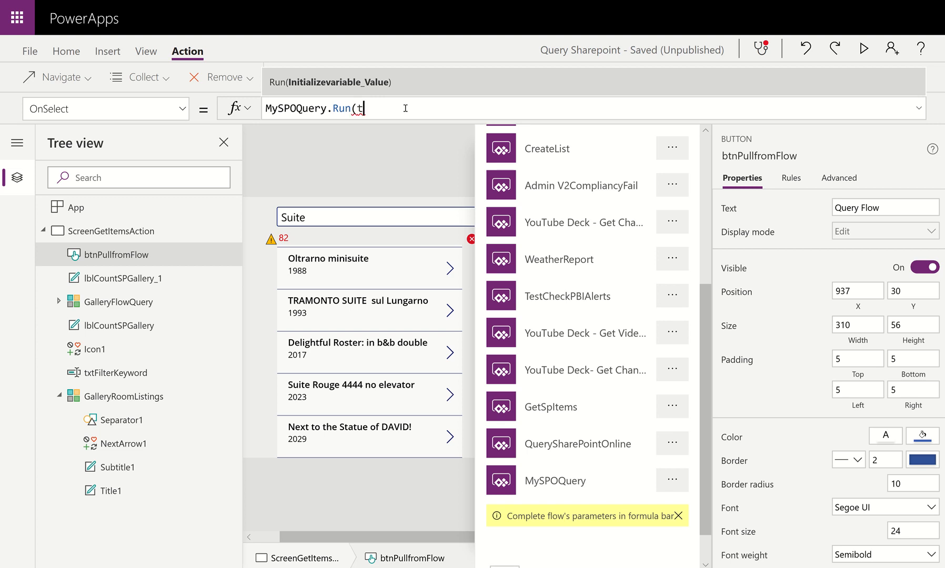
Complete the Query Flow button's OnSelect formula as MySPOQuery.Run(txtFilterKeyword.Text).
type("txtFi")
key("Tab")
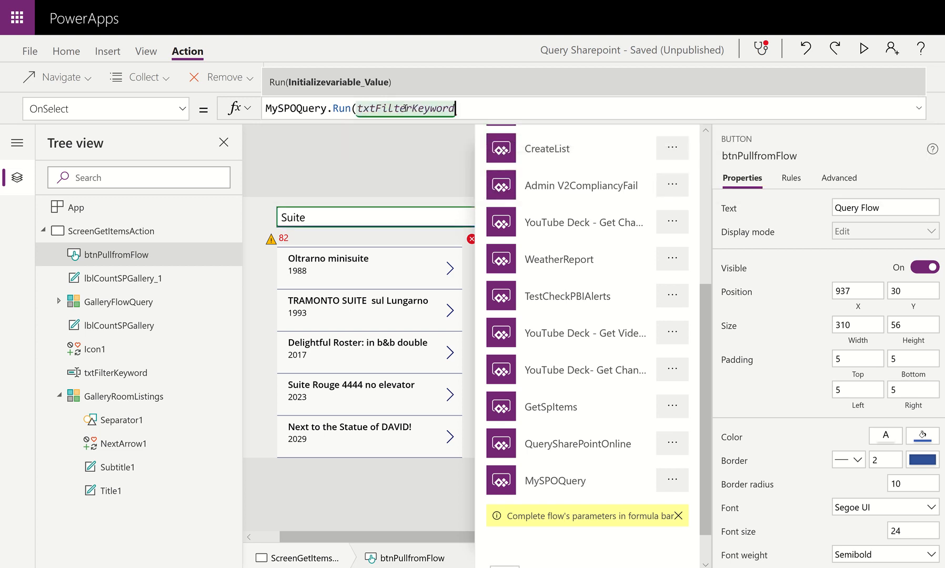
type(".Text)")
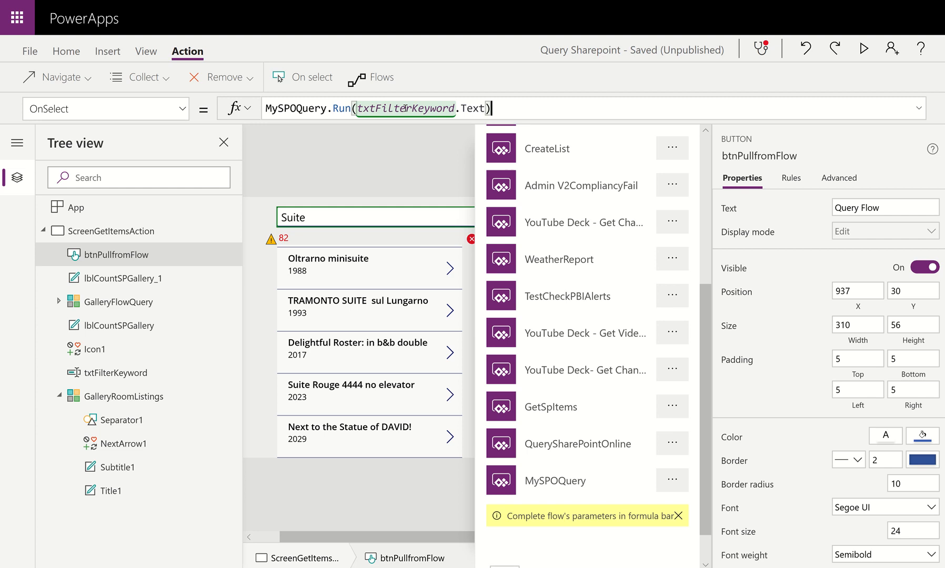
left_click(416, 180)
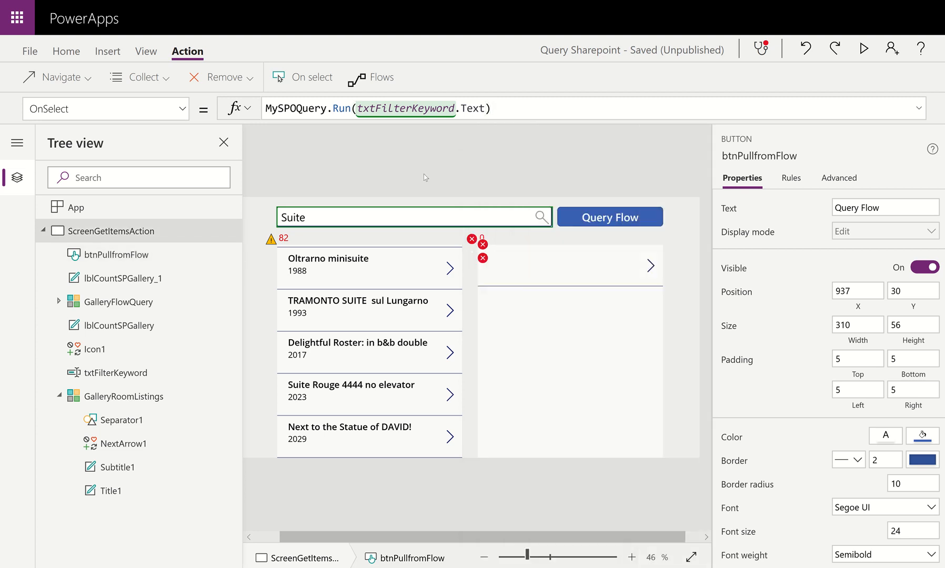
left_click(600, 225)
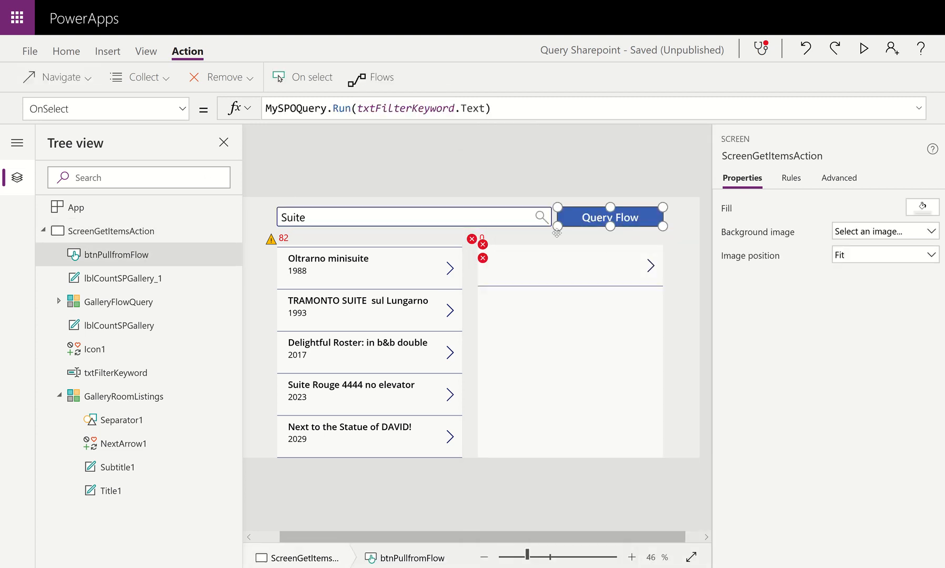
left_click(446, 192)
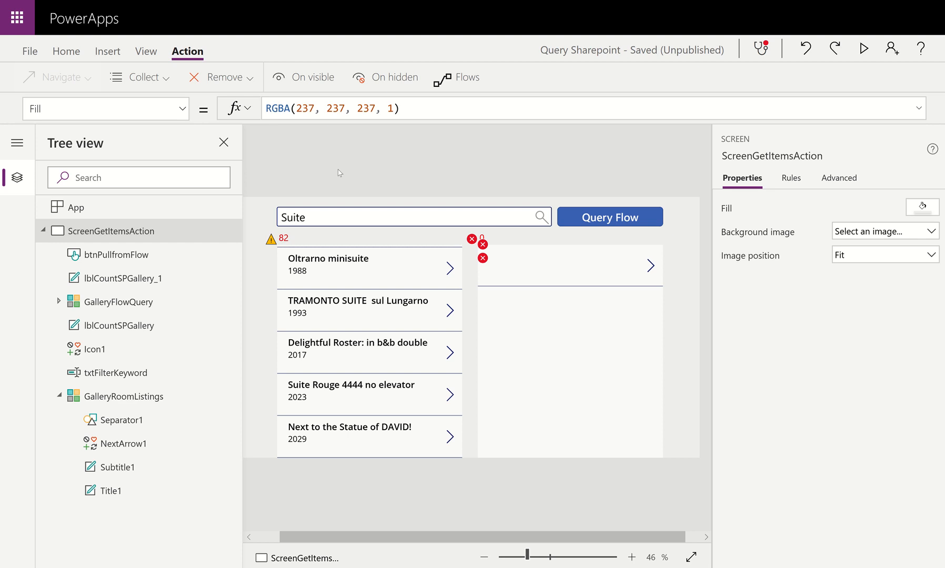
Wrap the Query Flow button's OnSelect formula as ClearCollect(MyQueryFromFlow,MySPOQuery.Run(txtFilterKeyword.Text)).
left_click(610, 224)
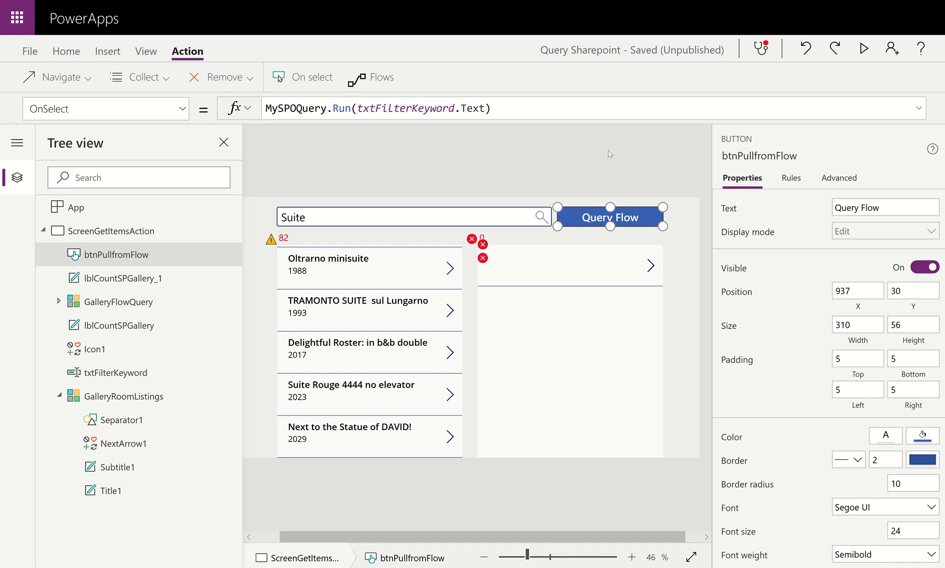
left_click(267, 109)
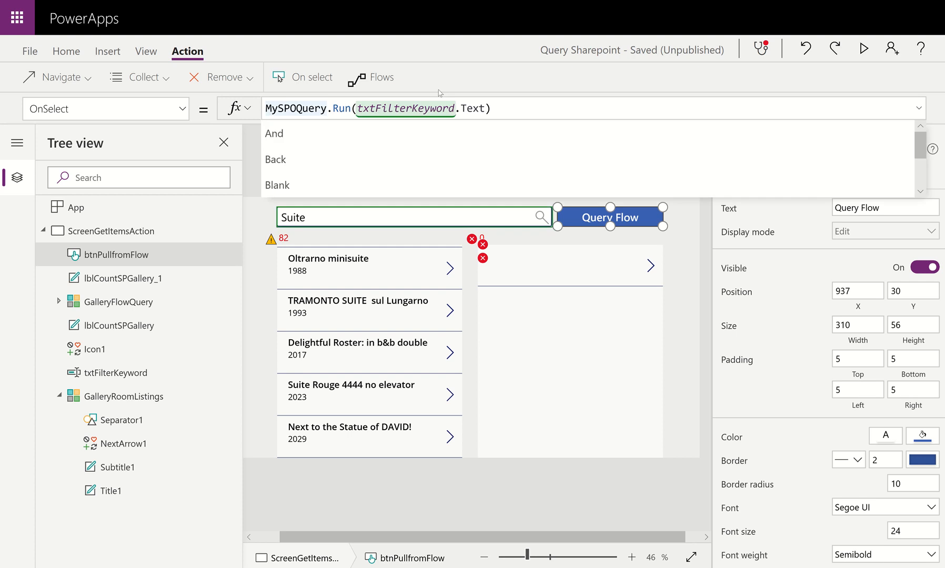
type("ClearColle")
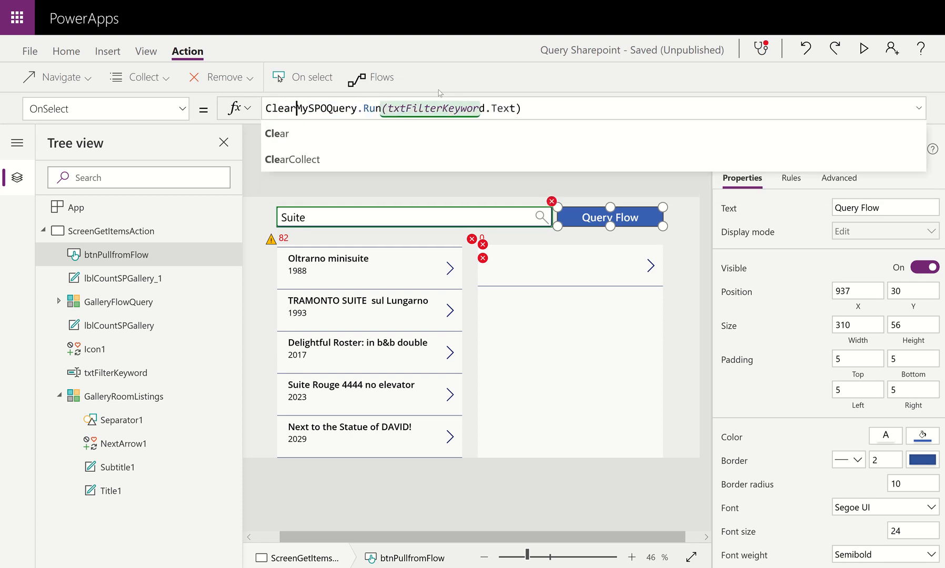
type("ct(")
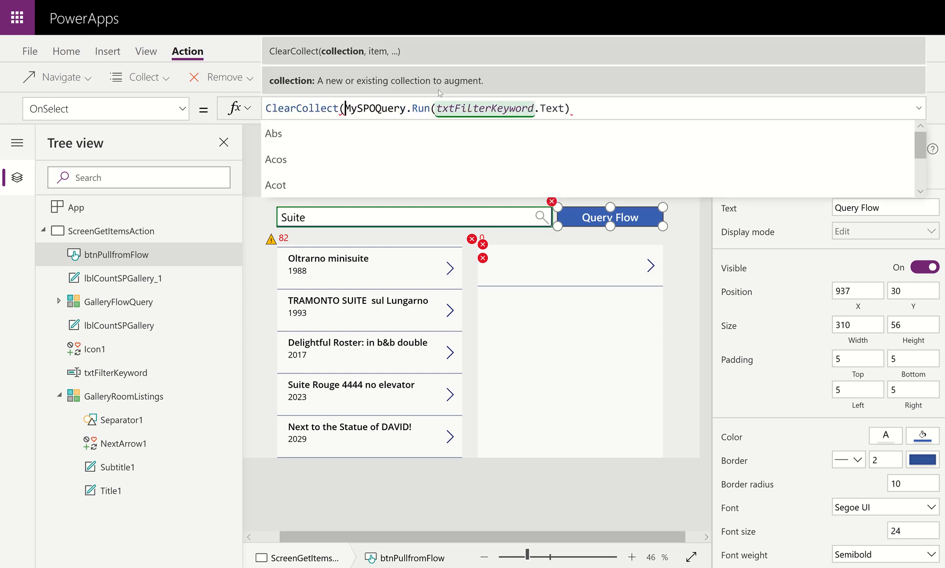
type("MyQuery")
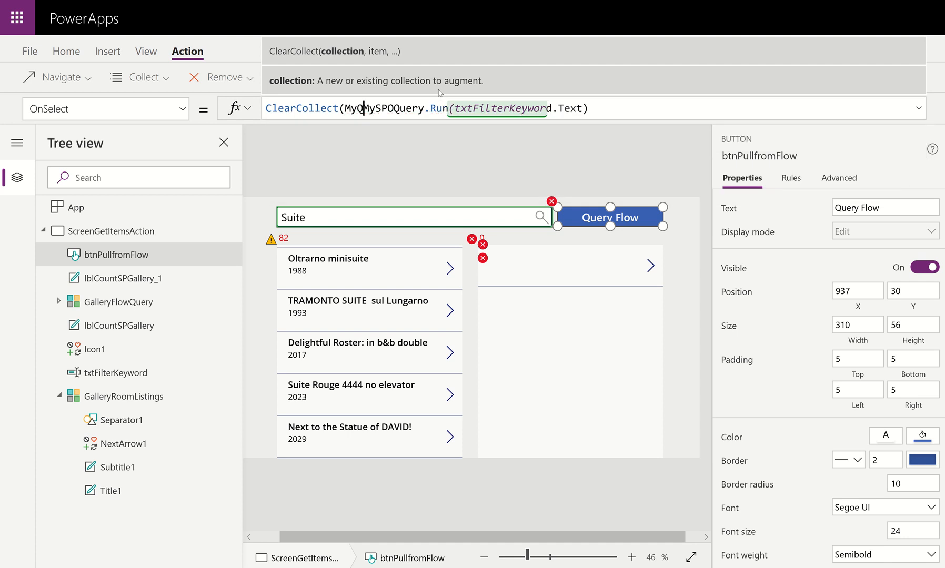
type("FromFlow")
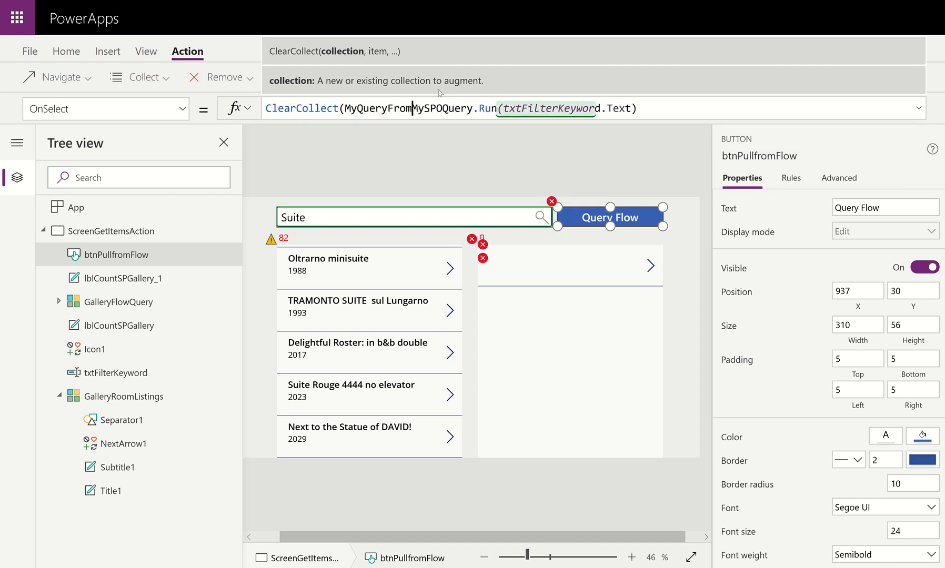
type(",")
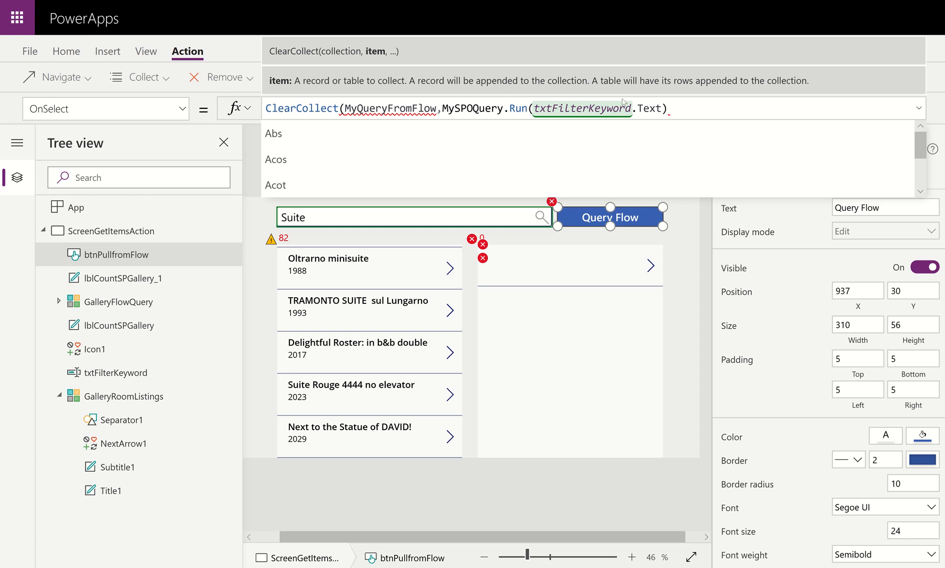
left_click(696, 112)
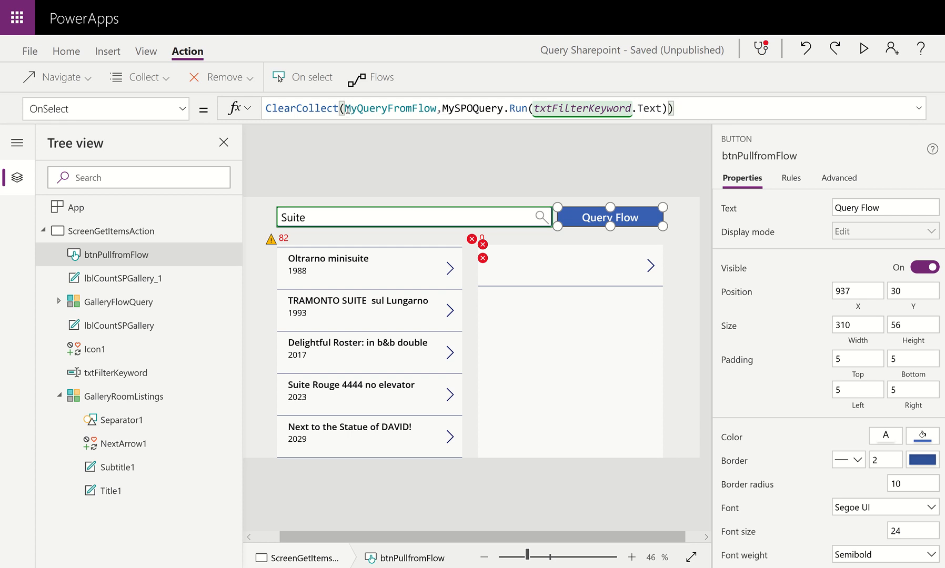
Set the Items property of GalleryFlowQuery to the MyQueryFromFlow collection, copying its name from the button's formula.
left_click_drag(347, 110, 434, 108)
key("ctrl+c")
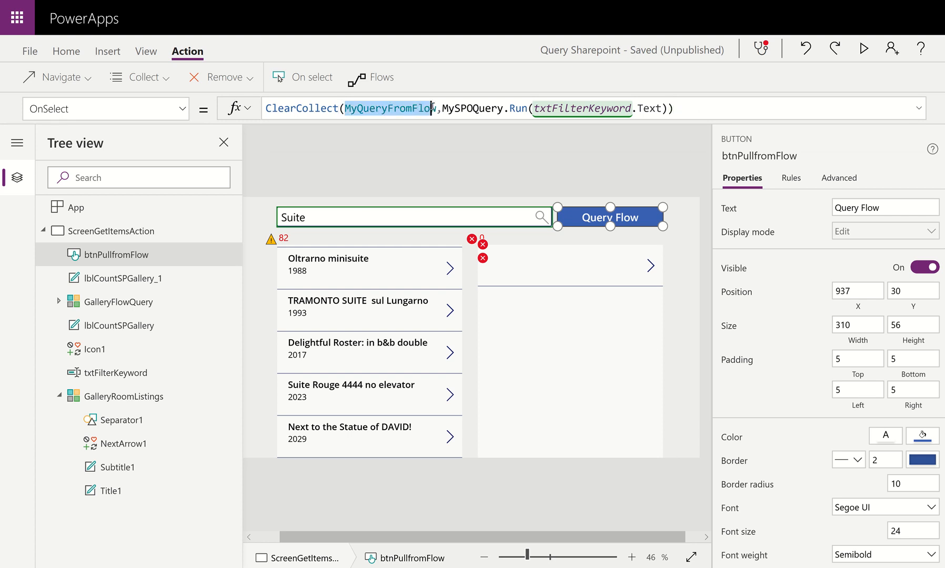
left_click(550, 375)
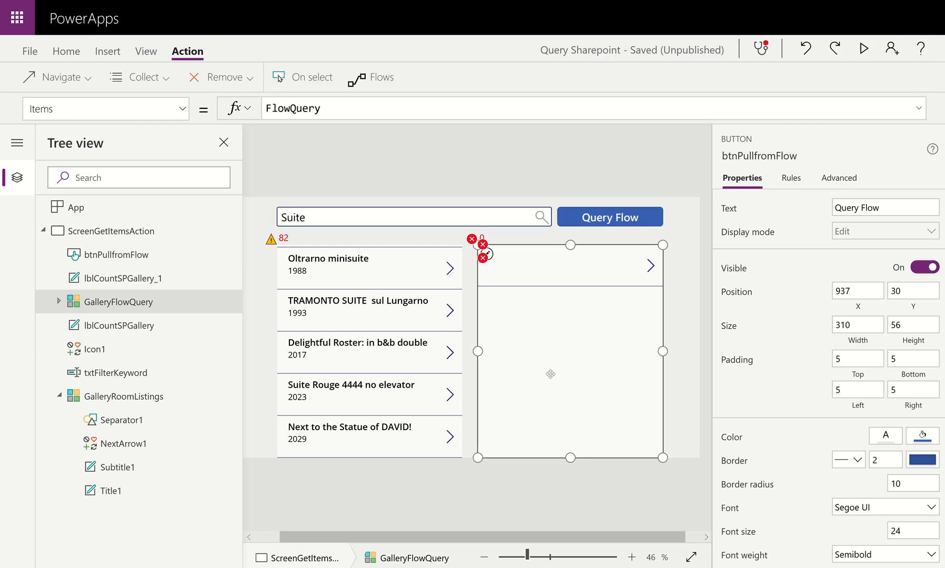
double_click(318, 111)
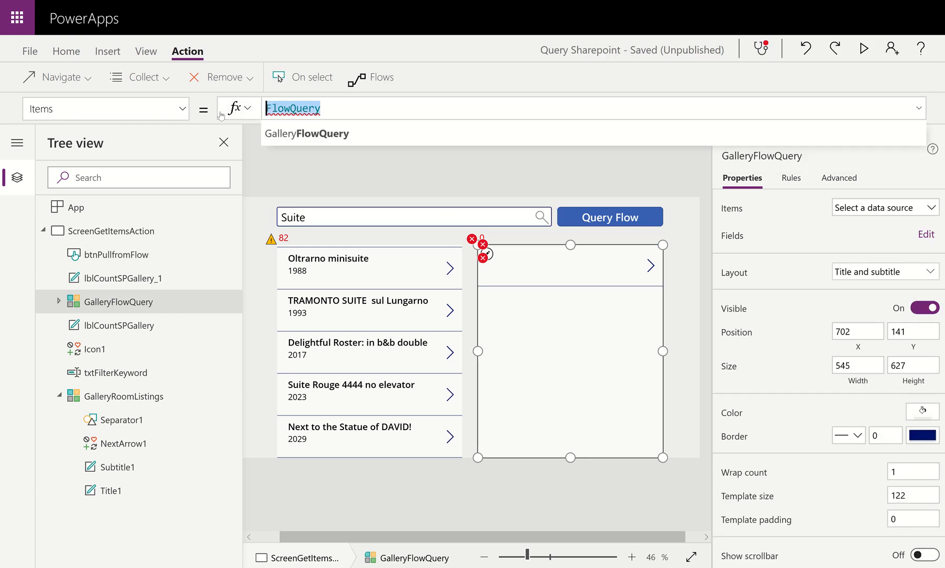
key("ctrl+v")
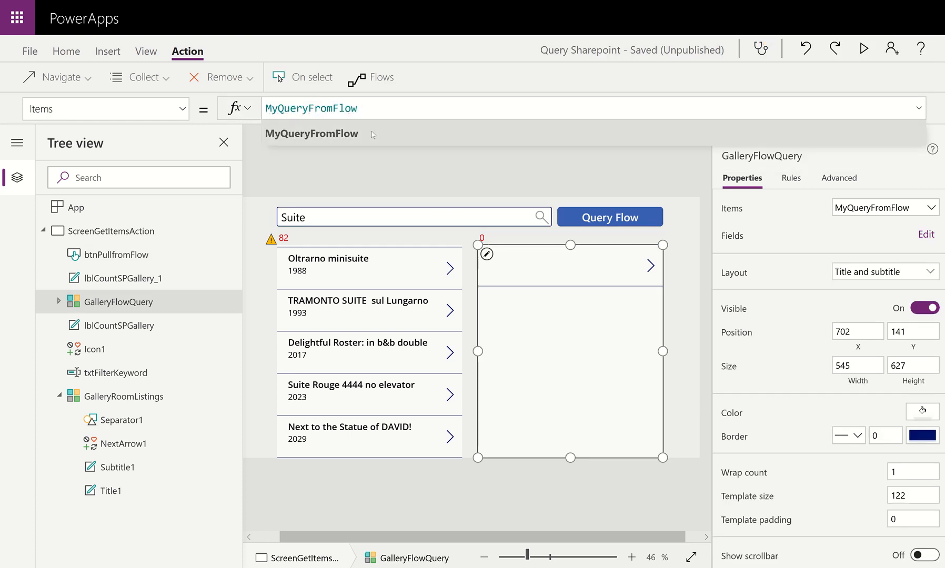
left_click(372, 135)
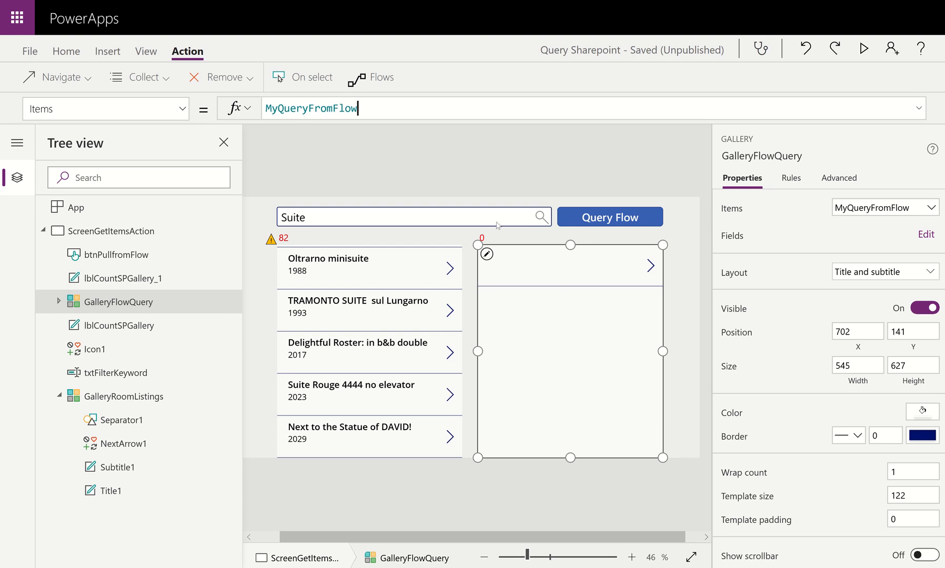
Check the count label formula above the flow gallery, and run Query Flow for the keyword Suite in app preview.
left_click(483, 238)
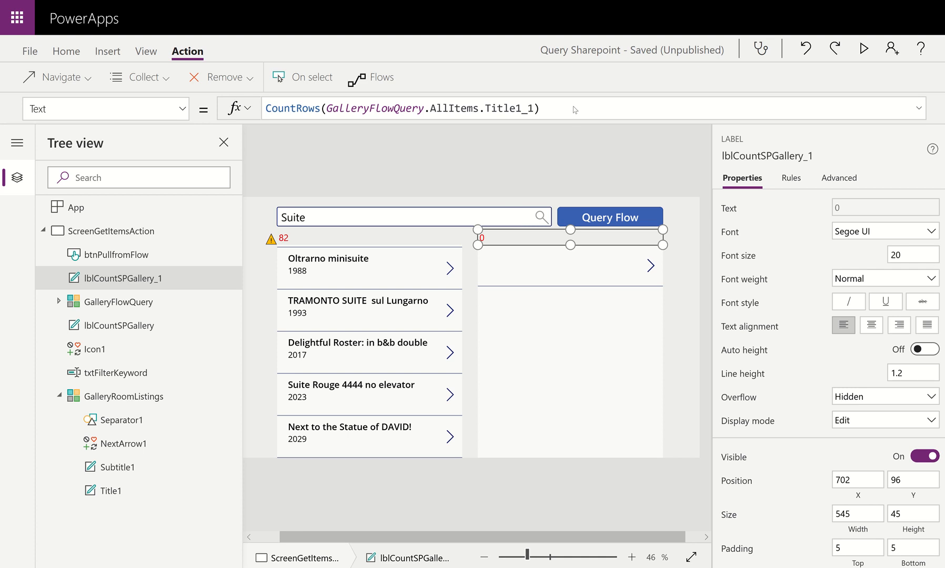
left_click(503, 219)
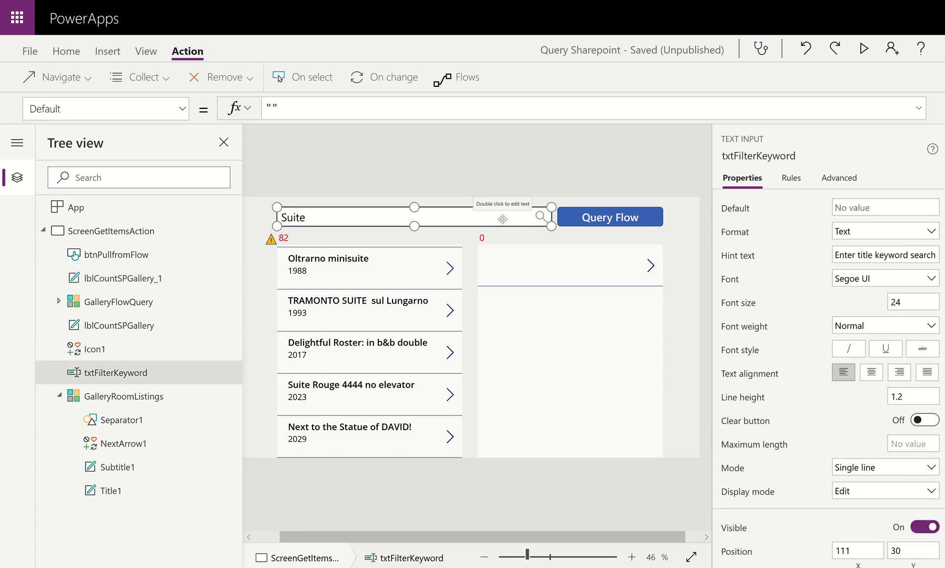
left_click(531, 280)
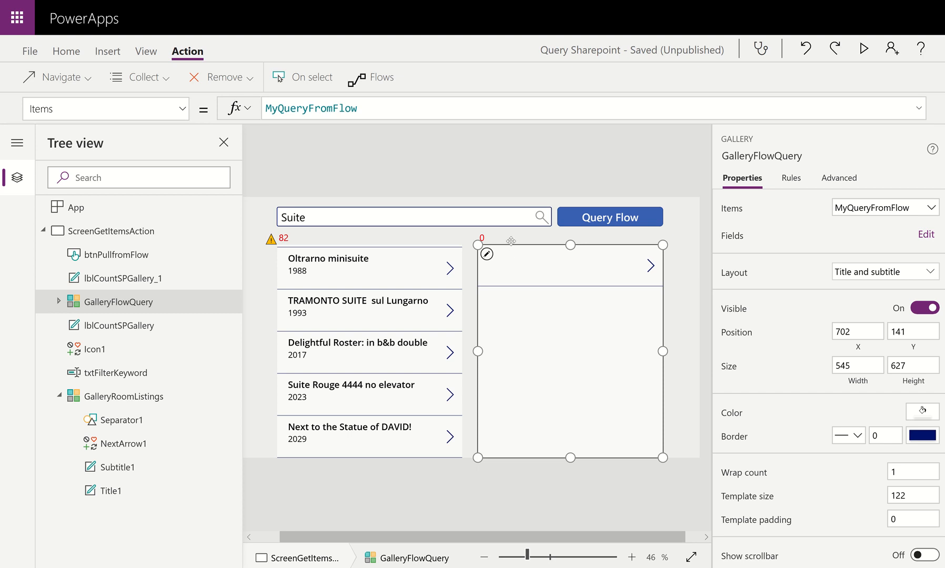
left_click(482, 238)
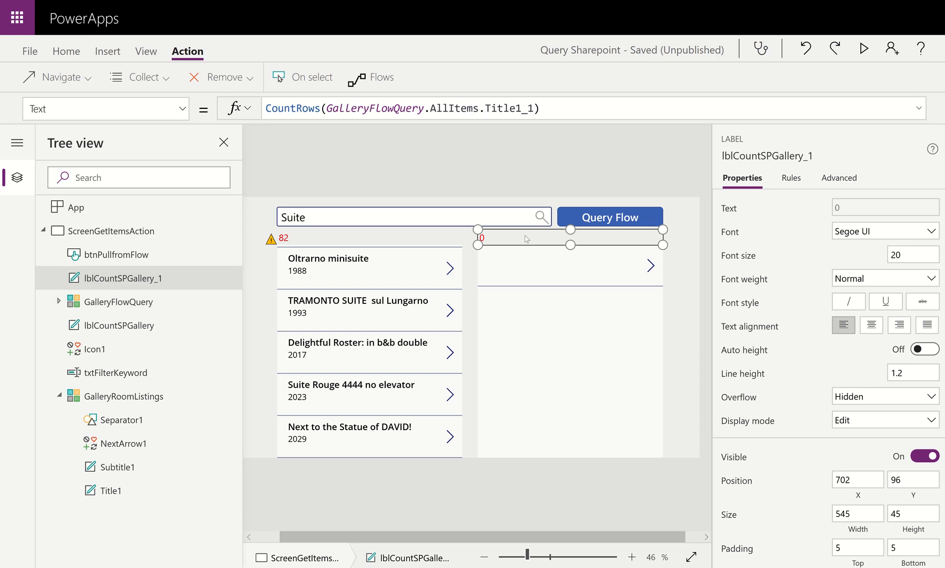
left_click(559, 416)
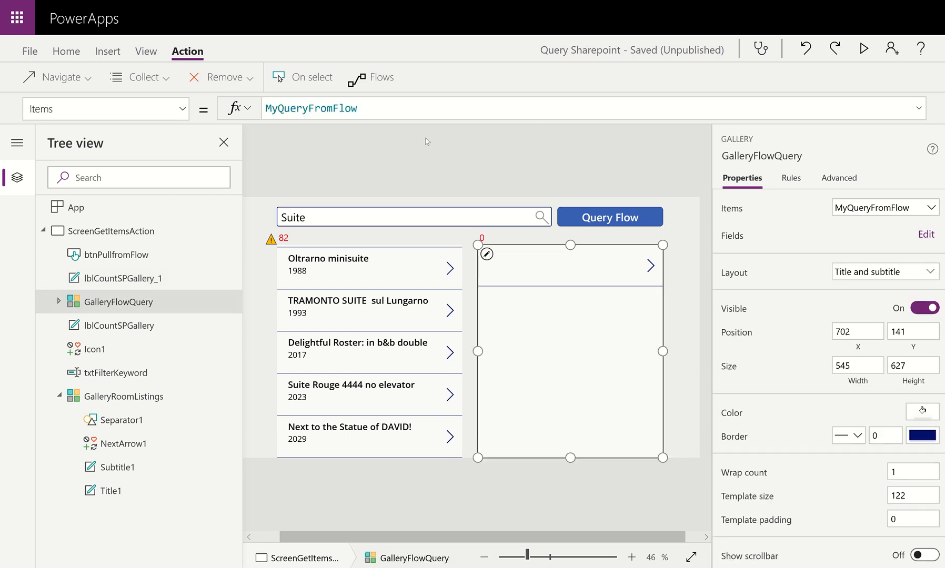
left_click(863, 49)
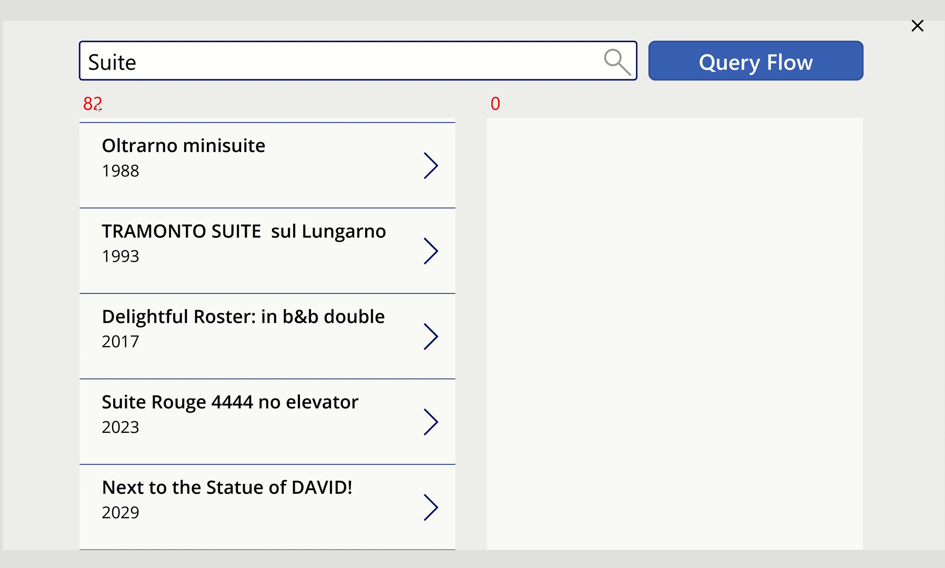
left_click(825, 71)
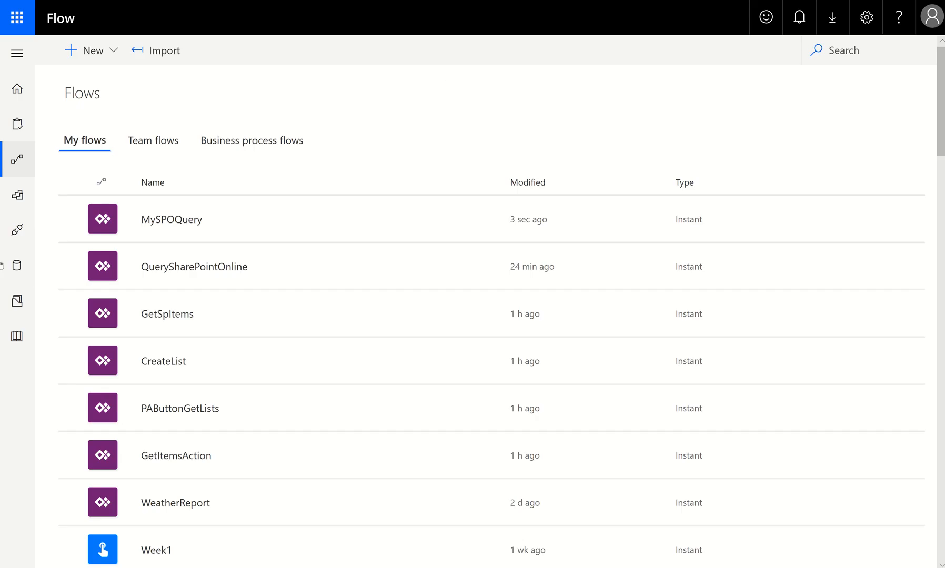
In Flow, set the Top Count of the MySPOQuery flow's Get items action to 5000 and save the flow.
left_click(427, 219)
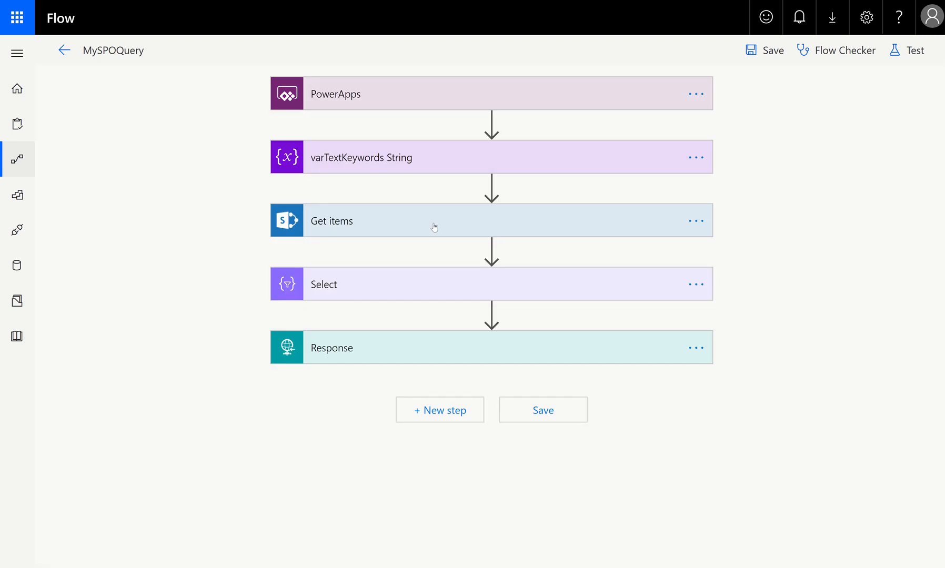
left_click(339, 226)
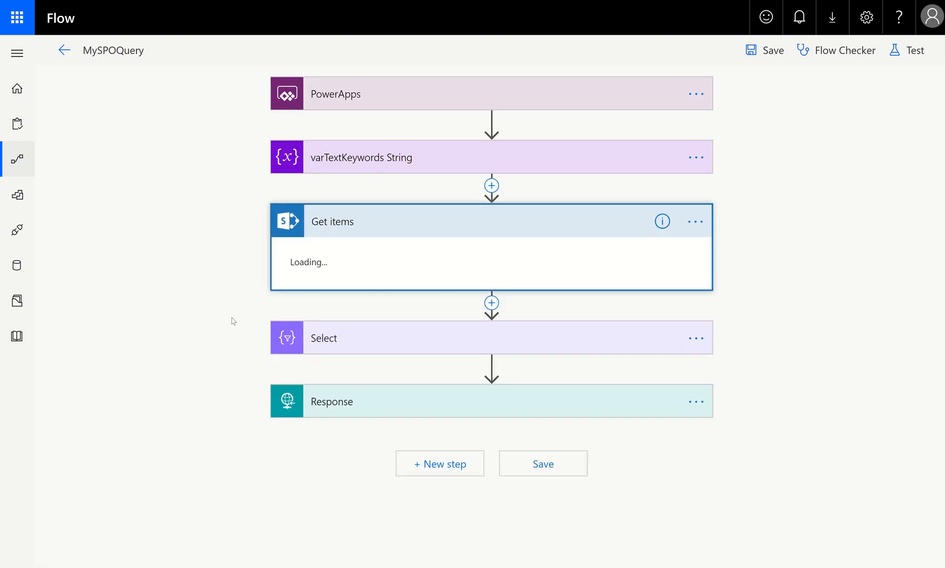
left_click(316, 304)
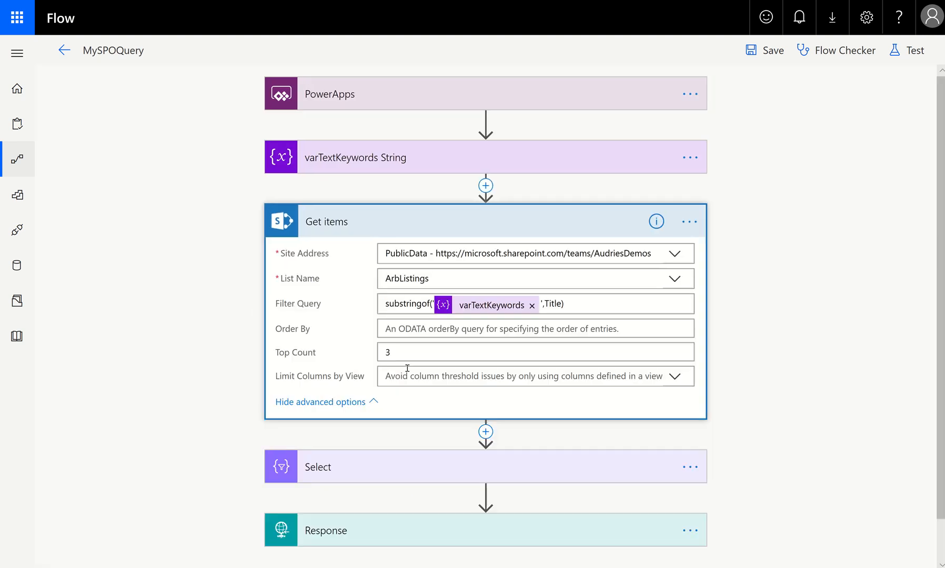
left_click(414, 354)
left_click_drag(419, 356, 310, 338)
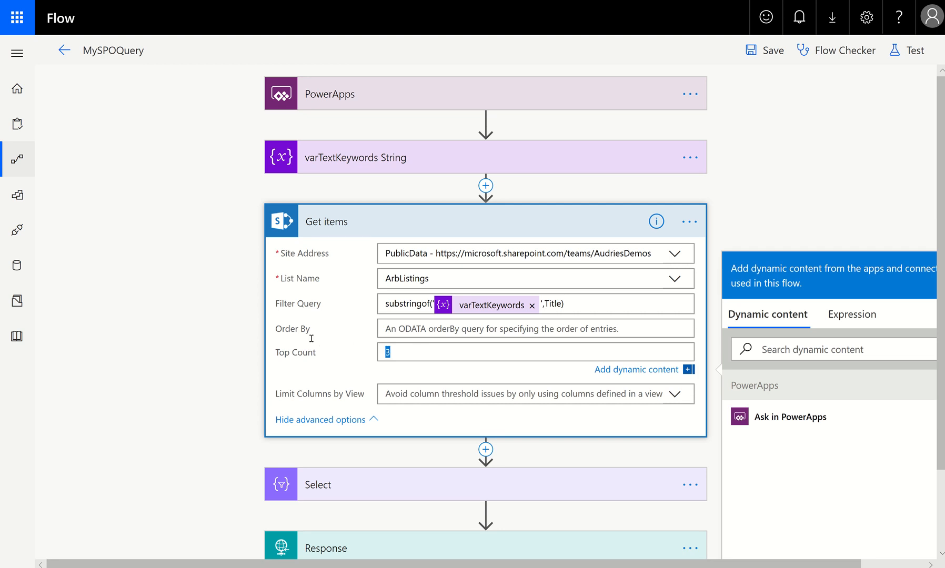
type("5000")
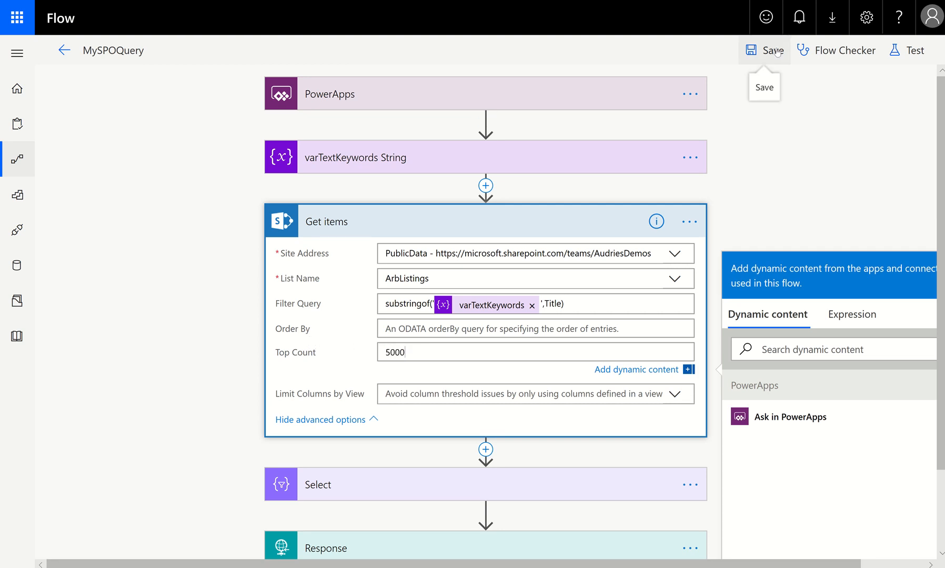
left_click(776, 52)
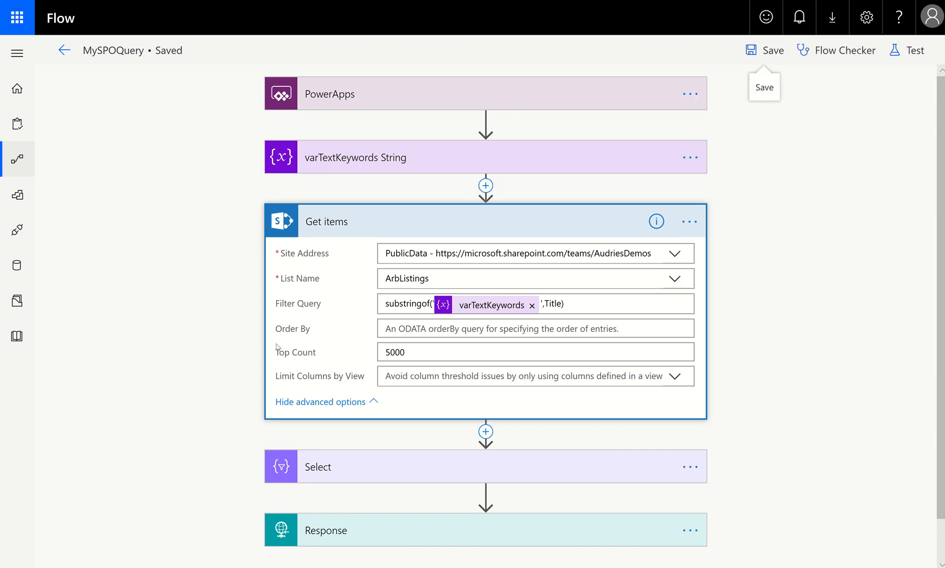
left_click(760, 52)
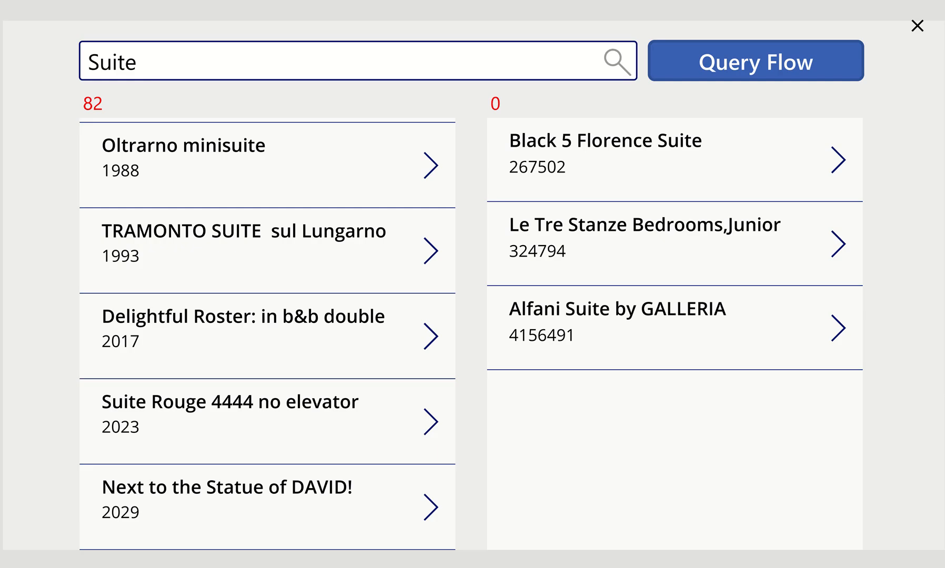
Leave the PowerApps preview, dismissing the tip, and delete the Query Flow button's entire OnSelect formula.
key("Escape")
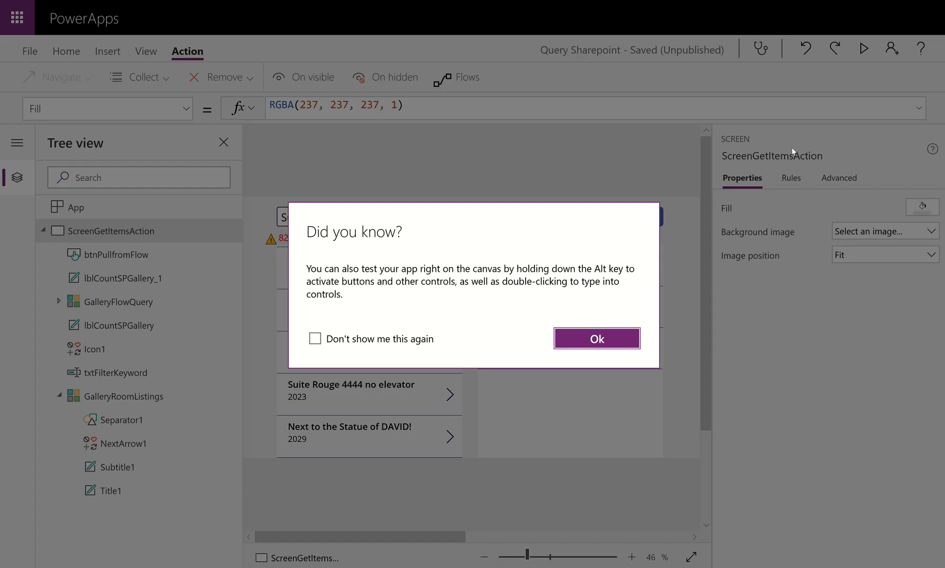
left_click(595, 338)
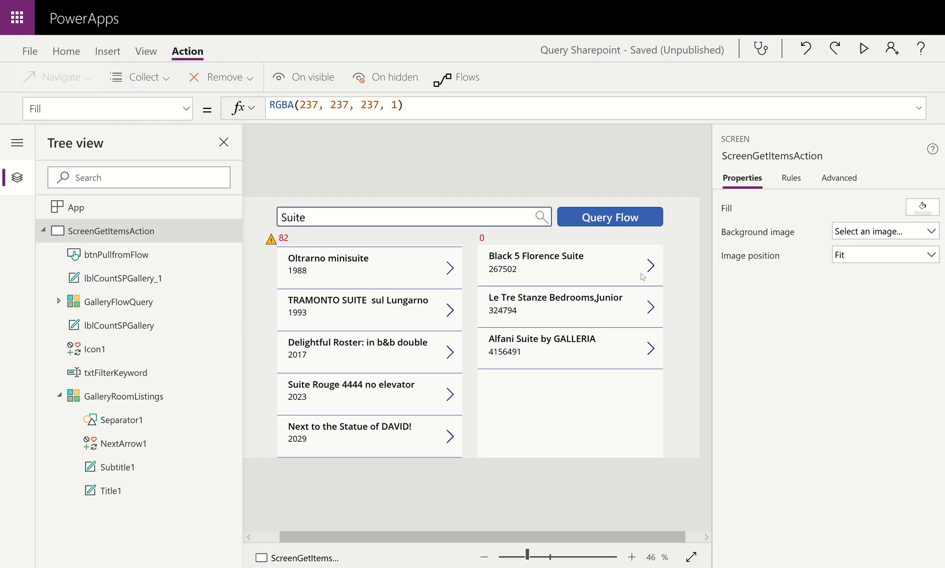
left_click(589, 218)
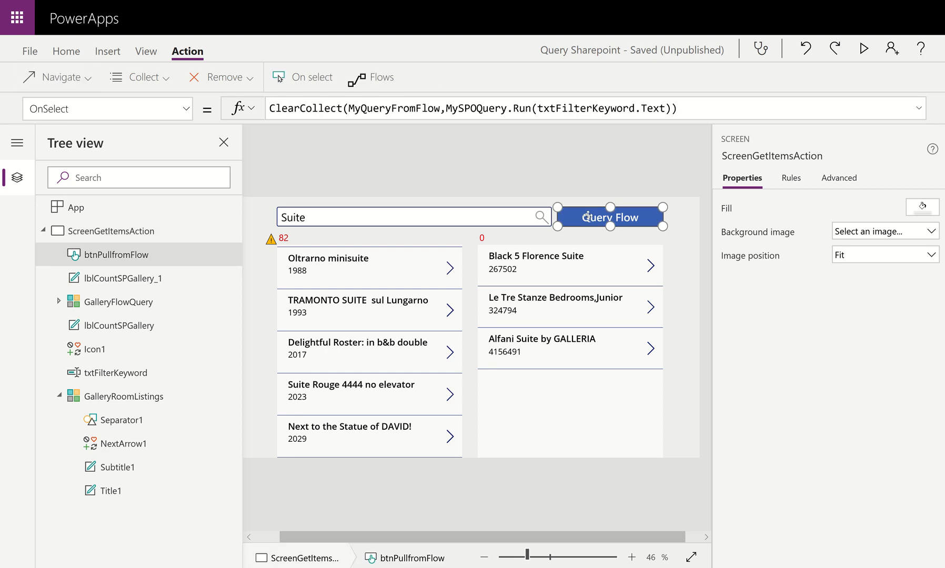
left_click_drag(743, 107, 251, 107)
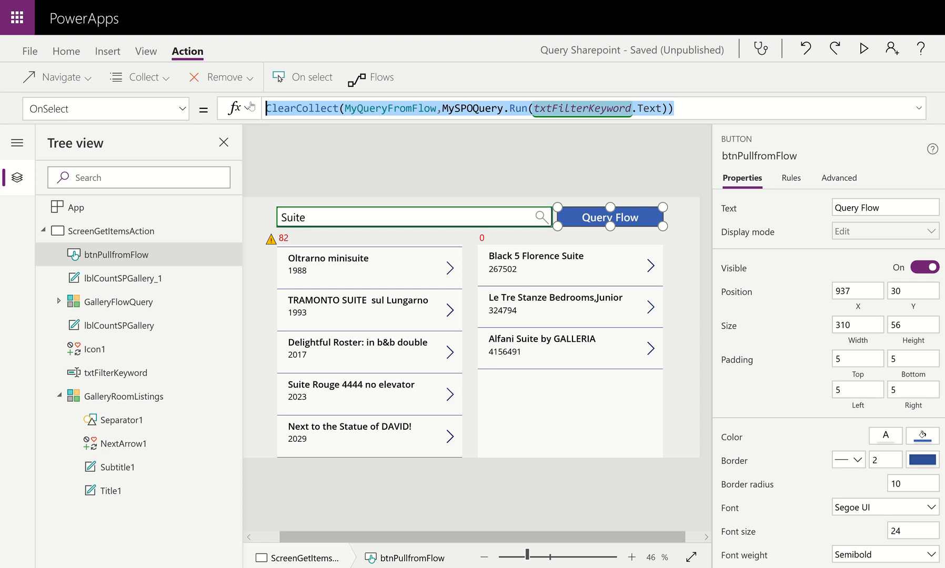
key("Delete")
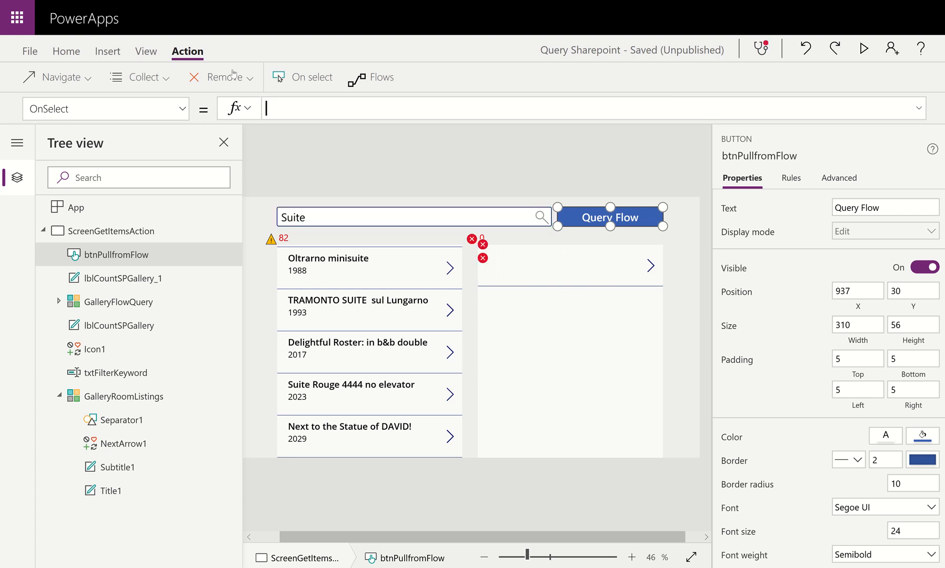
Attach the MySPOQuery flow to the Query Flow button's OnSelect action.
left_click(368, 79)
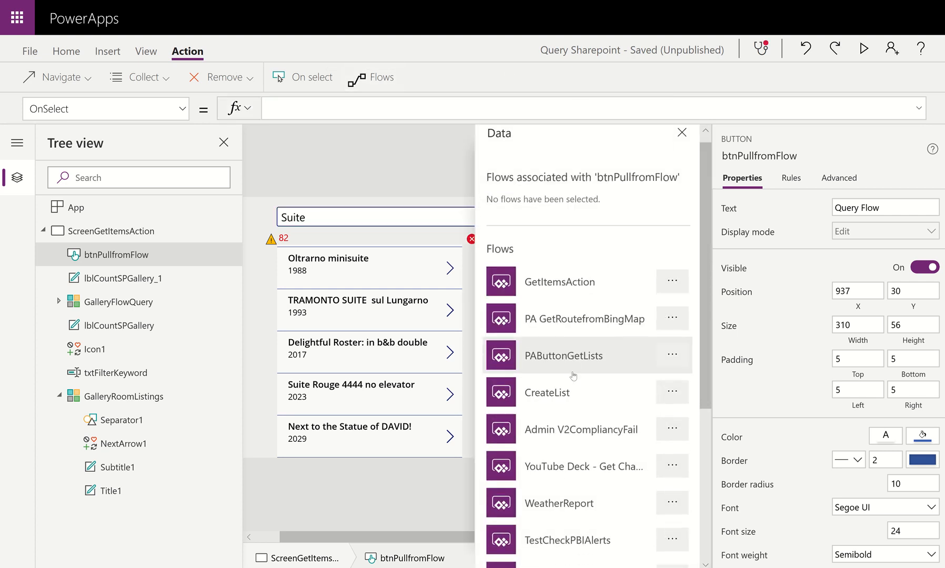
scroll(580, 392, "down", 5)
left_click(572, 470)
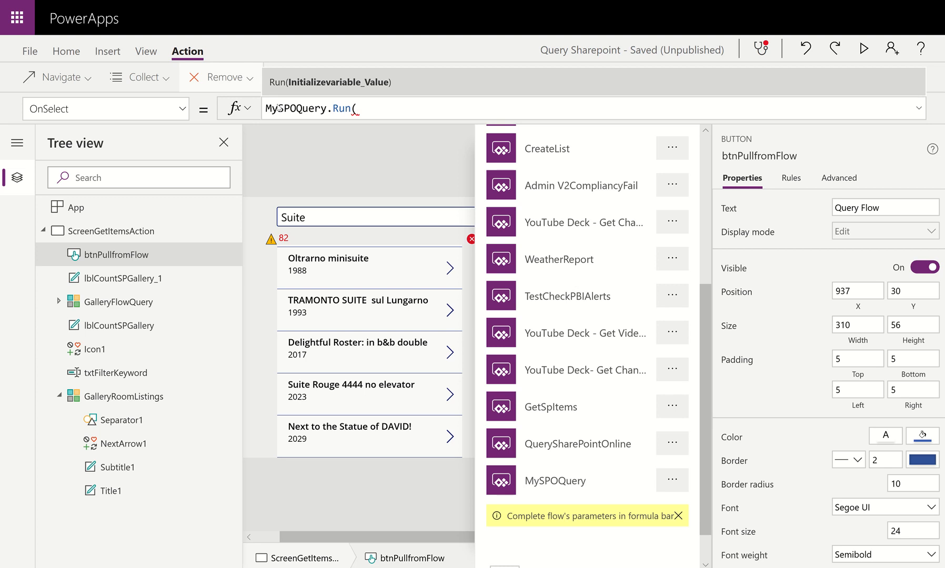
left_click_drag(357, 109, 228, 104)
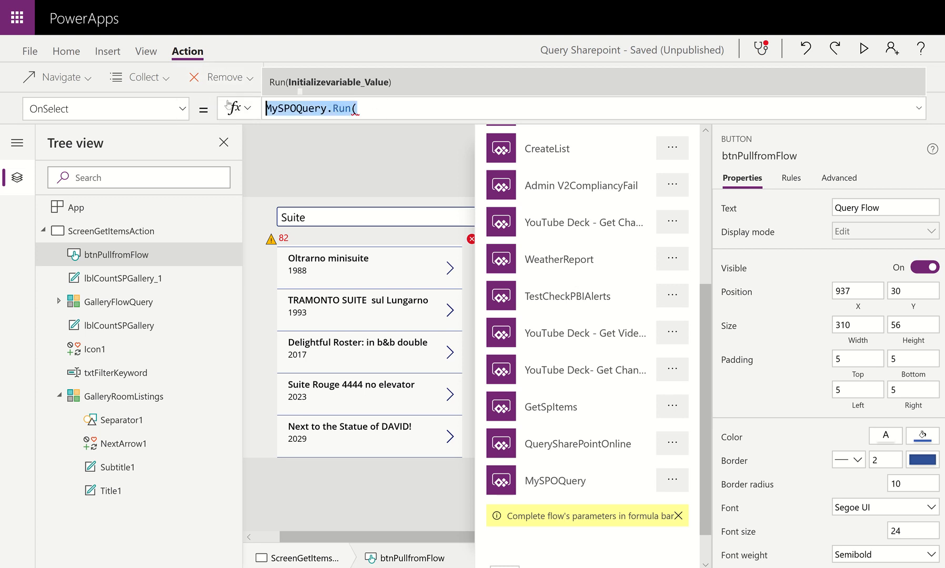
key("BackSpace")
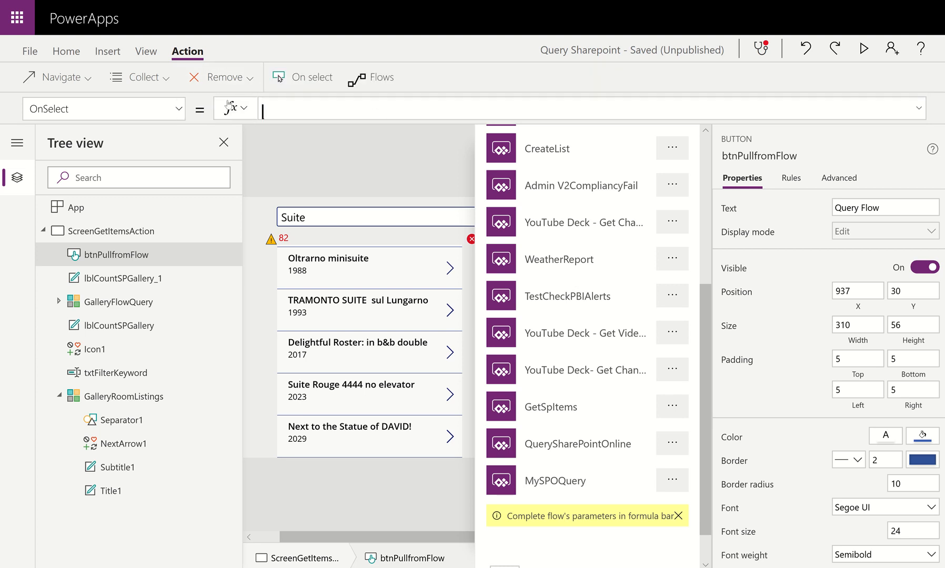
key("ctrl+z")
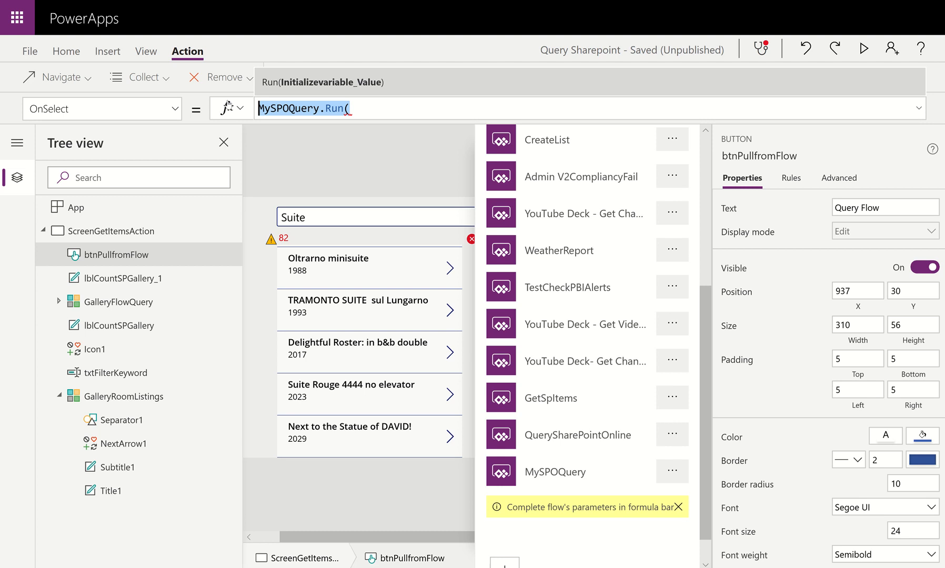
left_click(376, 111)
left_click_drag(397, 107, 121, 102)
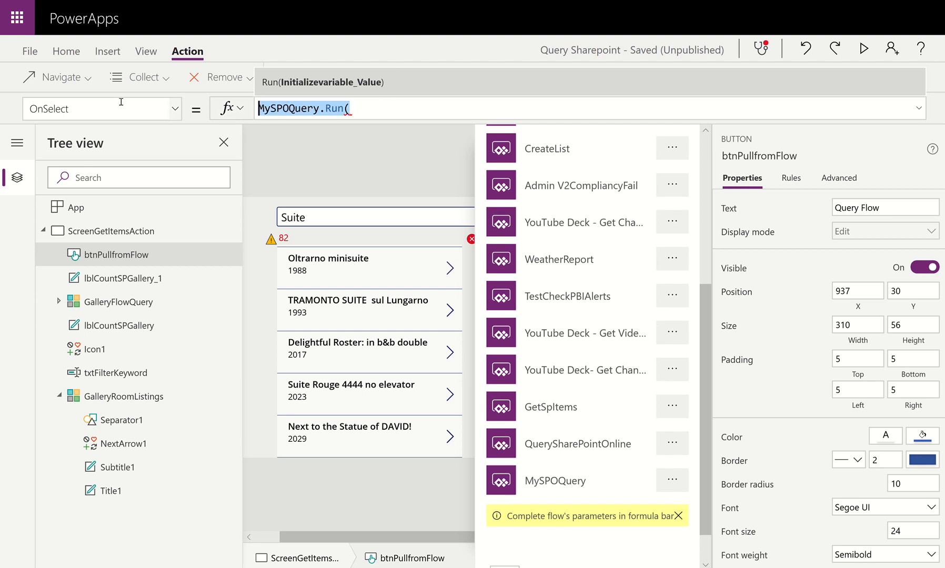
key("ctrl+x")
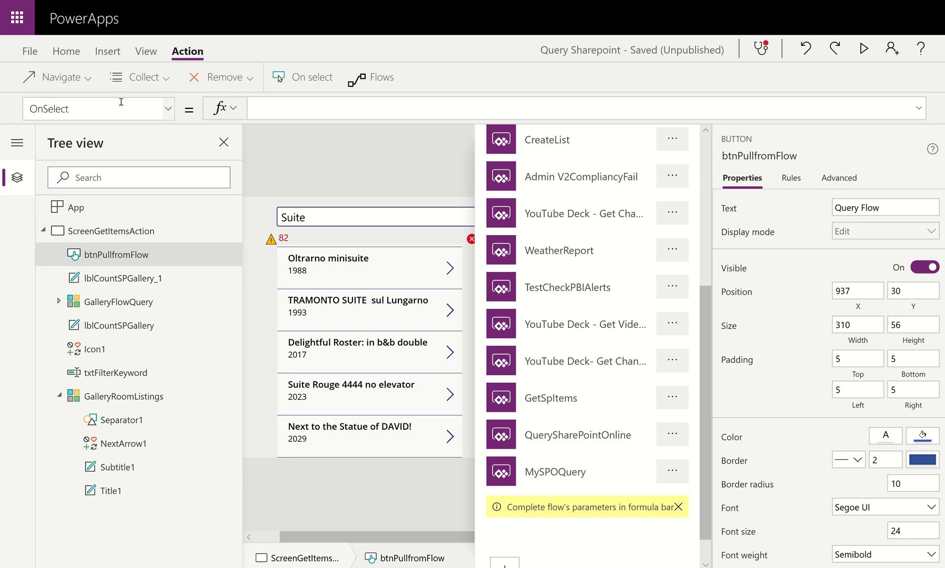
left_click(573, 476)
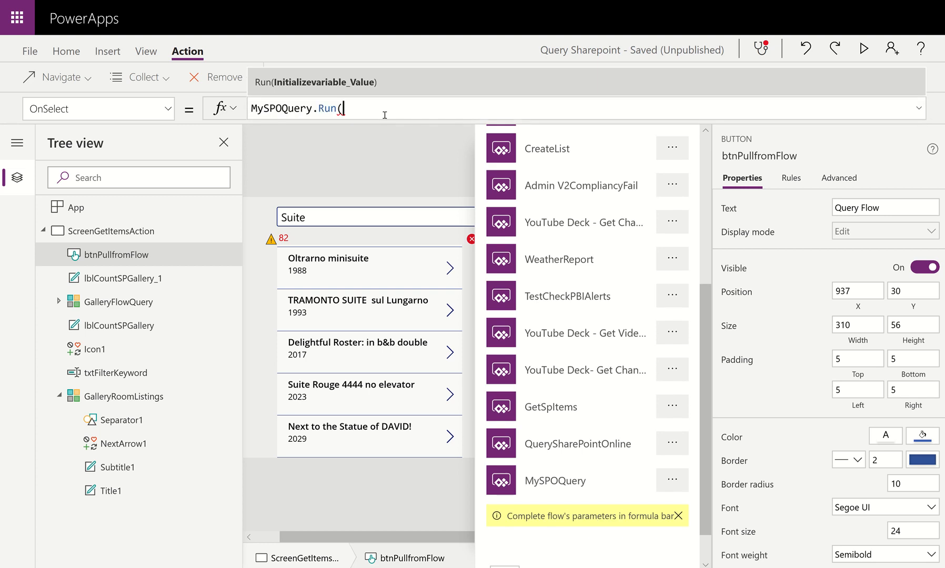
Complete the MySPOQuery.Run call with txtFilterKeyword.Text as its parameter and close the list of flows.
type("txt")
key("Tab")
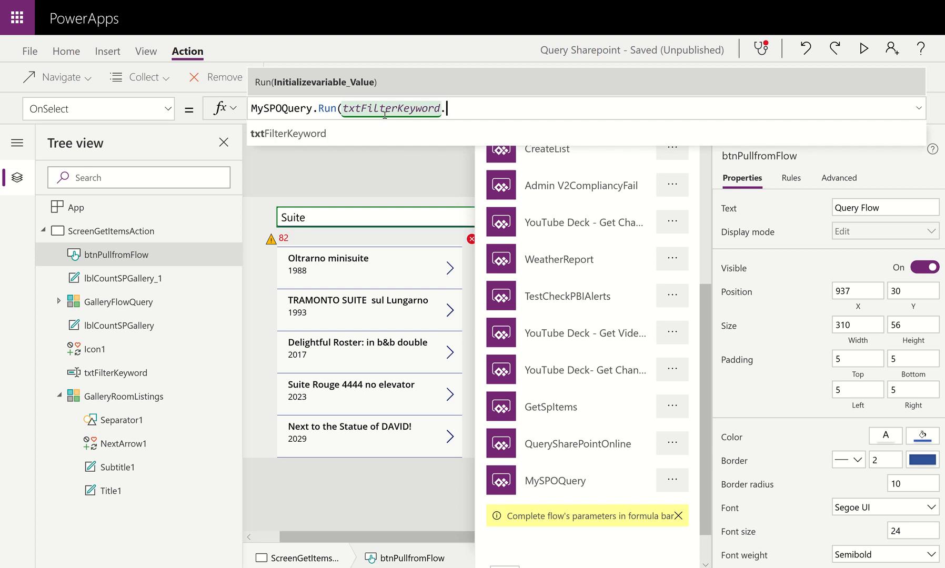
type(".Text)")
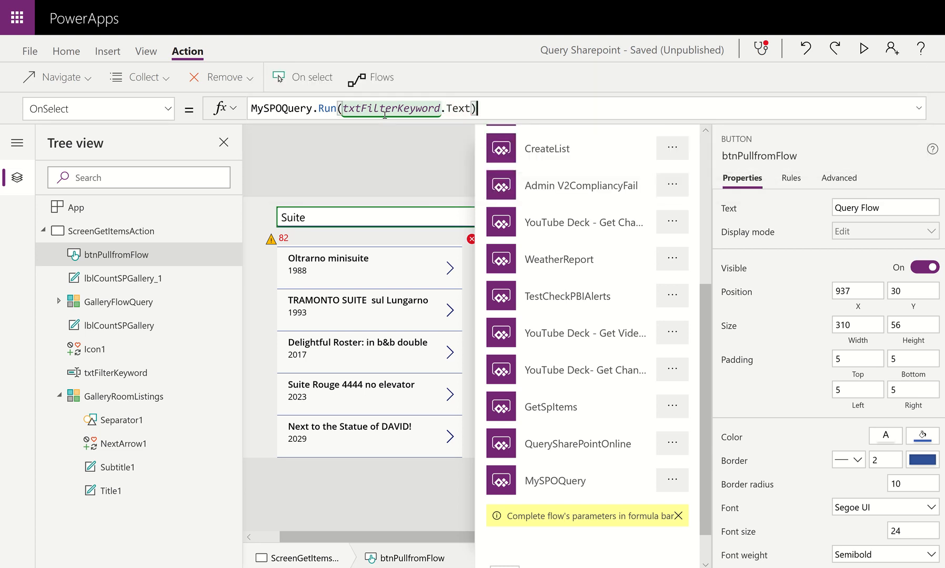
left_click(389, 163)
Wrap the button's MySPOQuery.Run call in ClearCollect so its output is stored in a collection named MyFlowQuery.
left_click(637, 219)
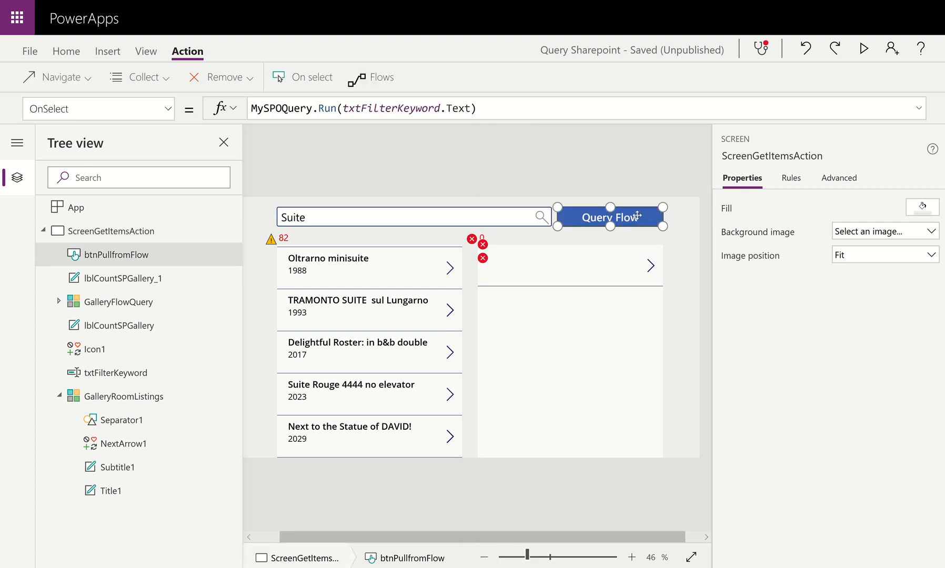
left_click(491, 111)
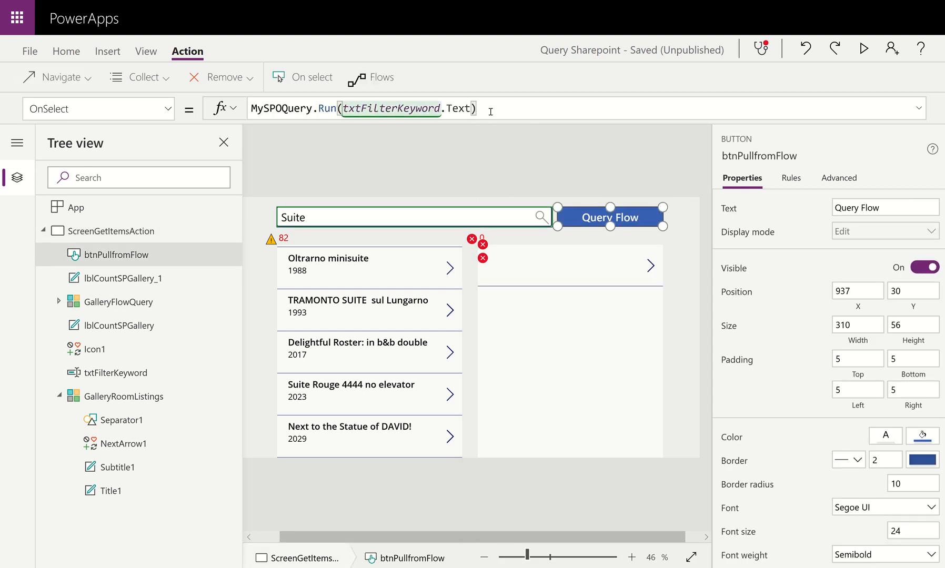
key("Home")
type("ClearCol")
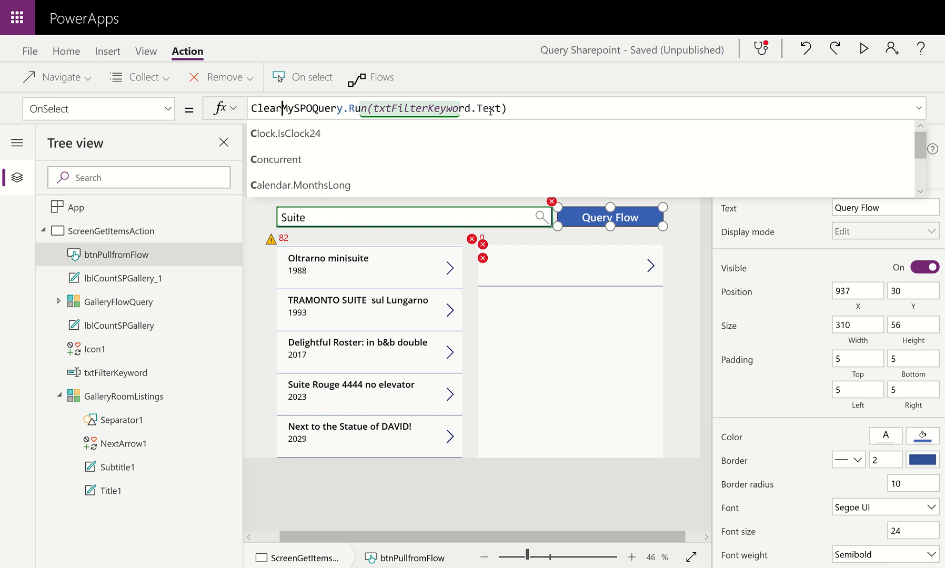
type("lect(My")
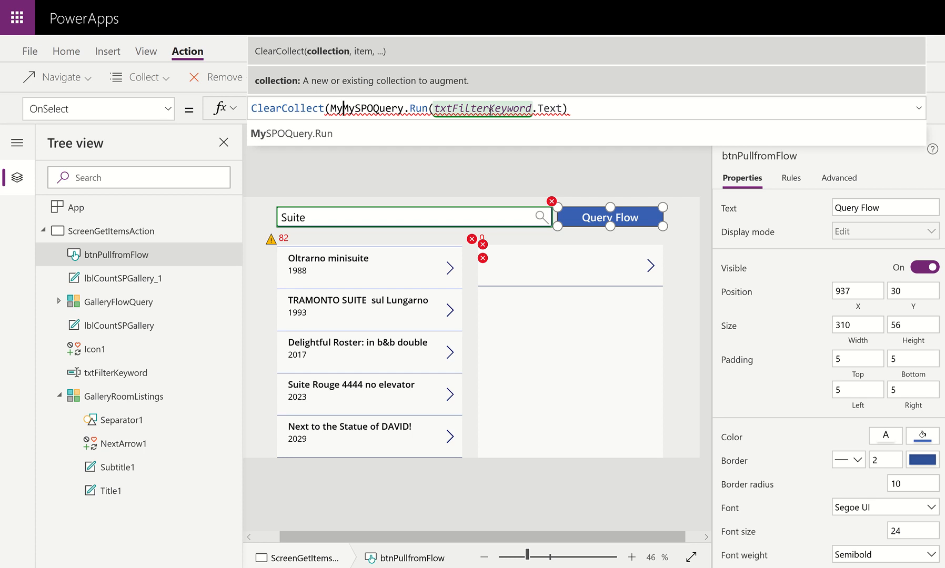
type("owQuer")
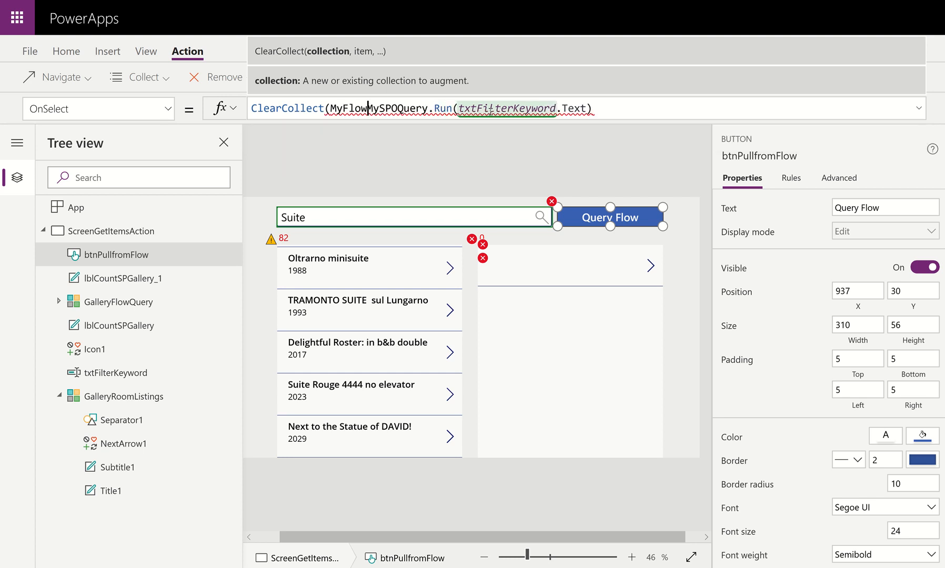
type("y,")
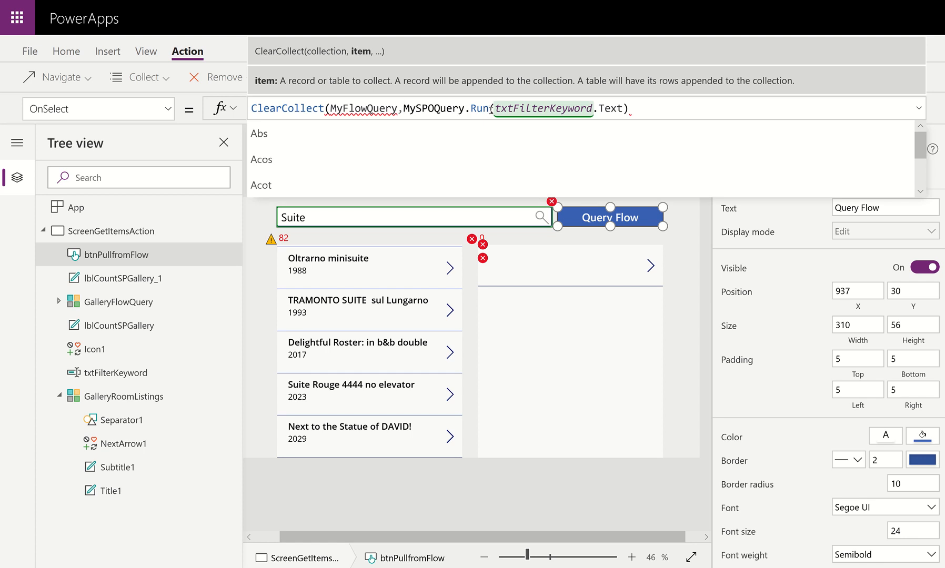
left_click(725, 112)
type(")")
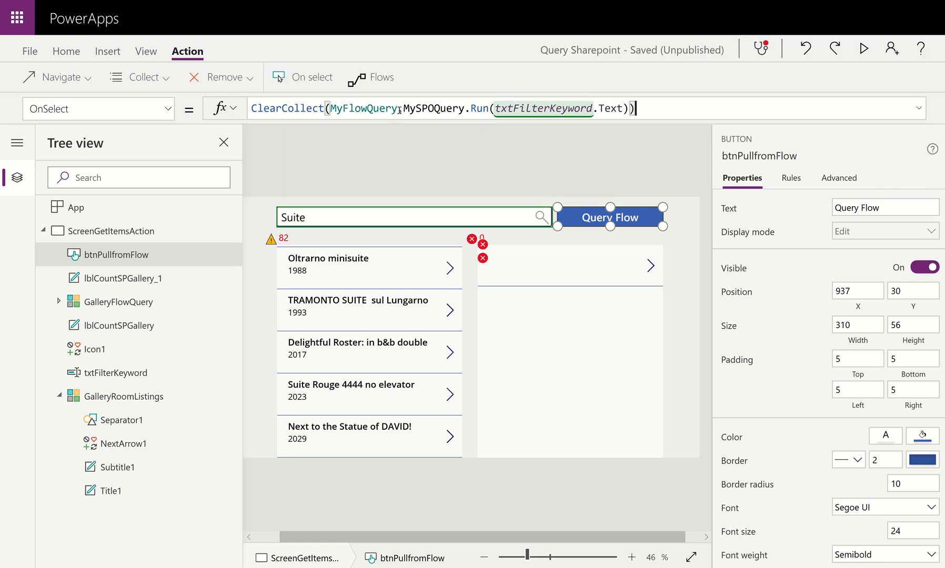
Replace the Items formula of GalleryFlowQuery with the MyFlowQuery collection.
left_click(546, 386)
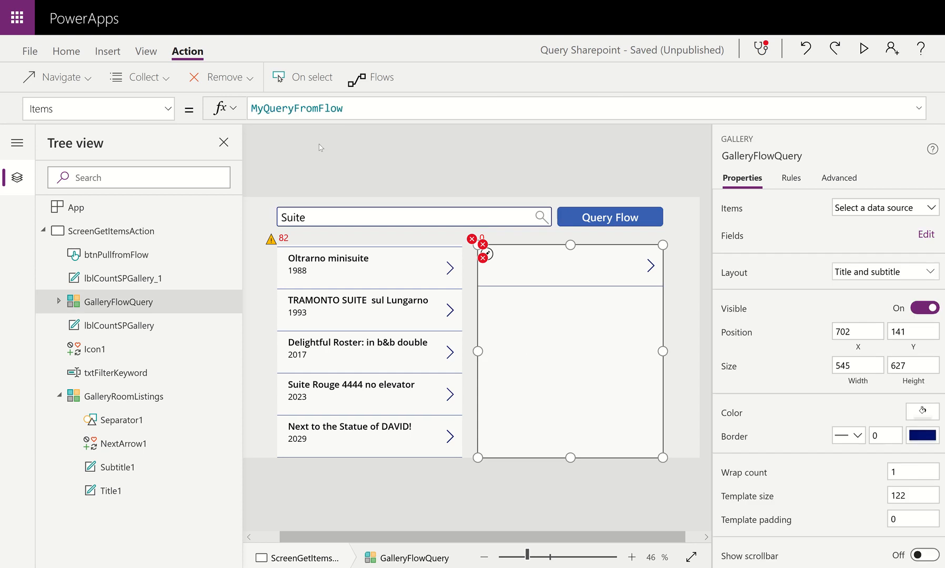
left_click_drag(369, 105, 99, 81)
key("BackSpace")
type("MyFRlow")
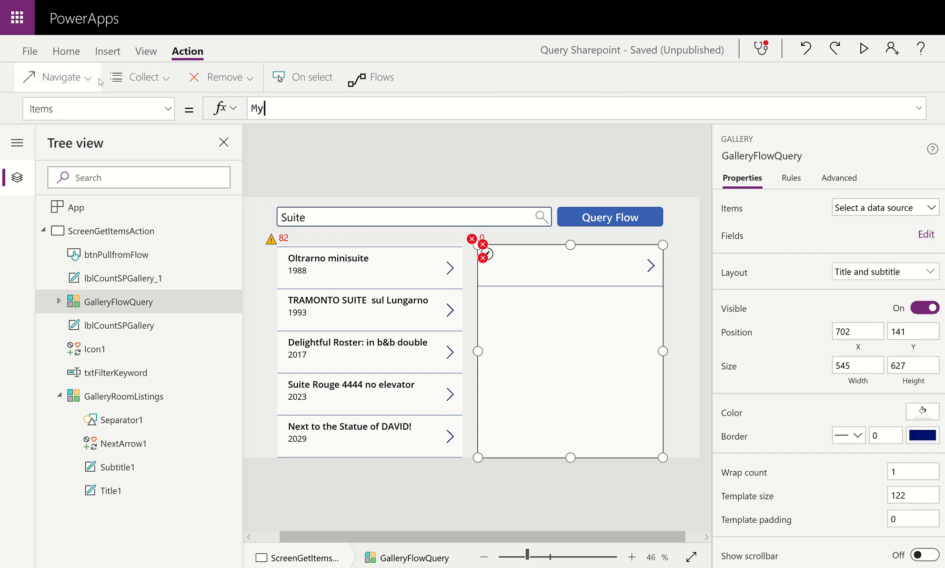
key("BackSpace")
key("BackSpace")
key("BackSpace")
key("BackSpace")
type("low")
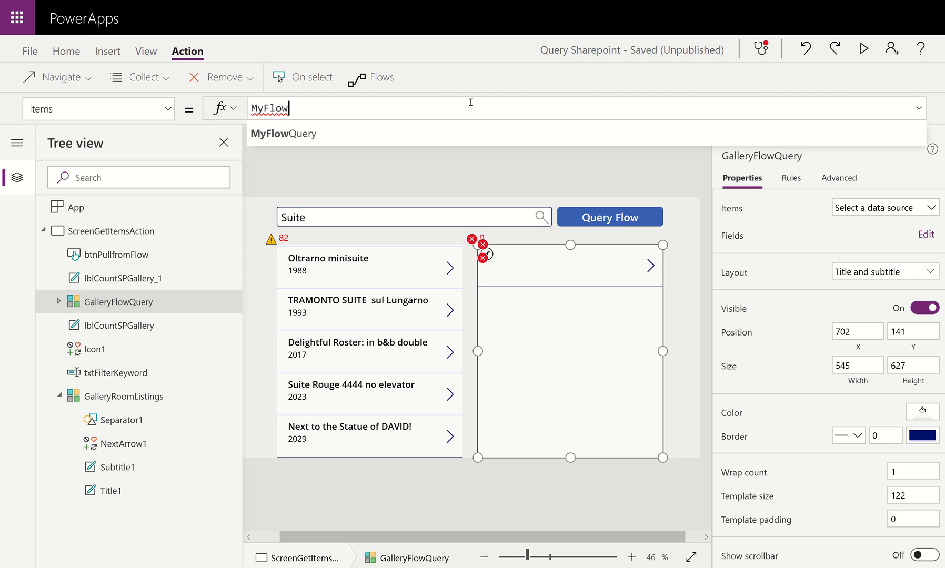
left_click(405, 143)
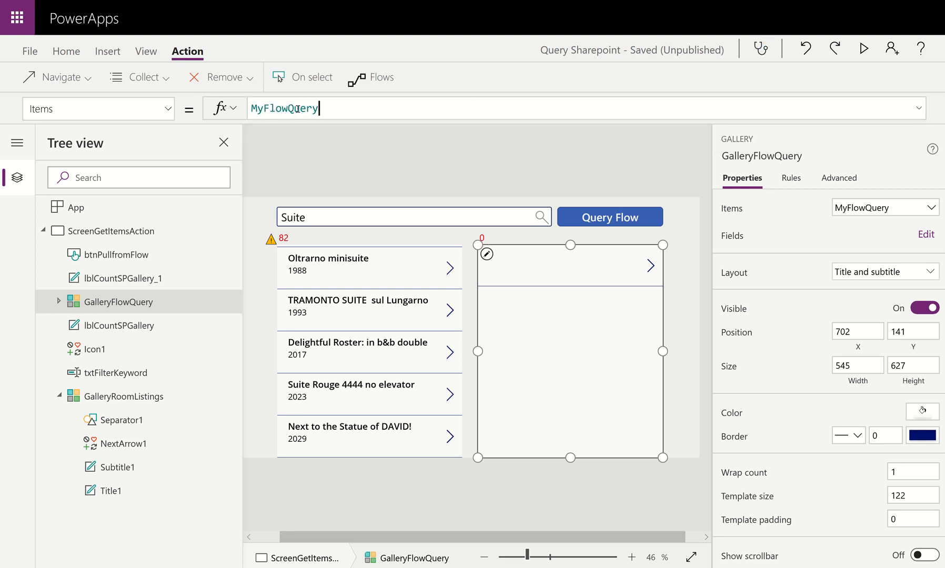
Run Query Flow for the keyword Suite in app preview, then return to the editor and dismiss the tip.
left_click(636, 230)
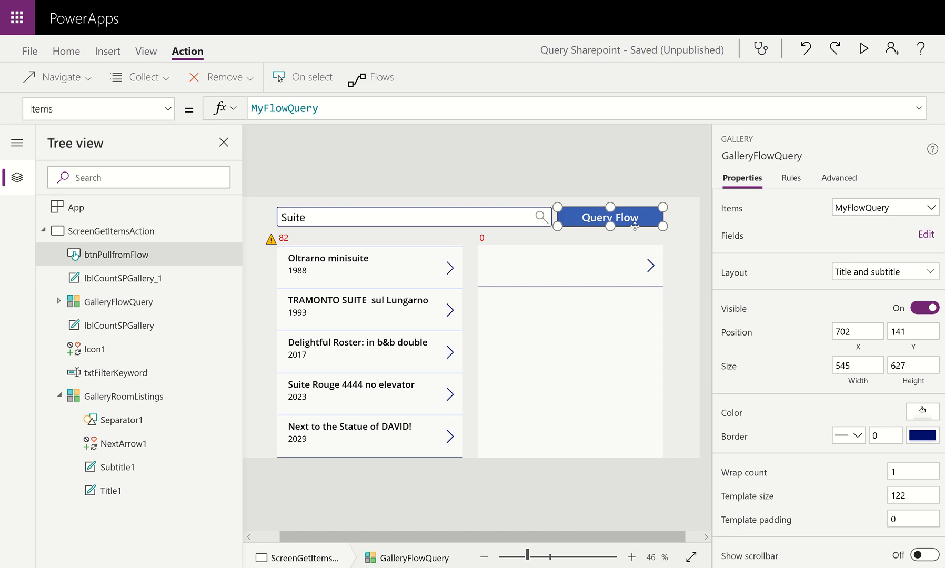
left_click(863, 48)
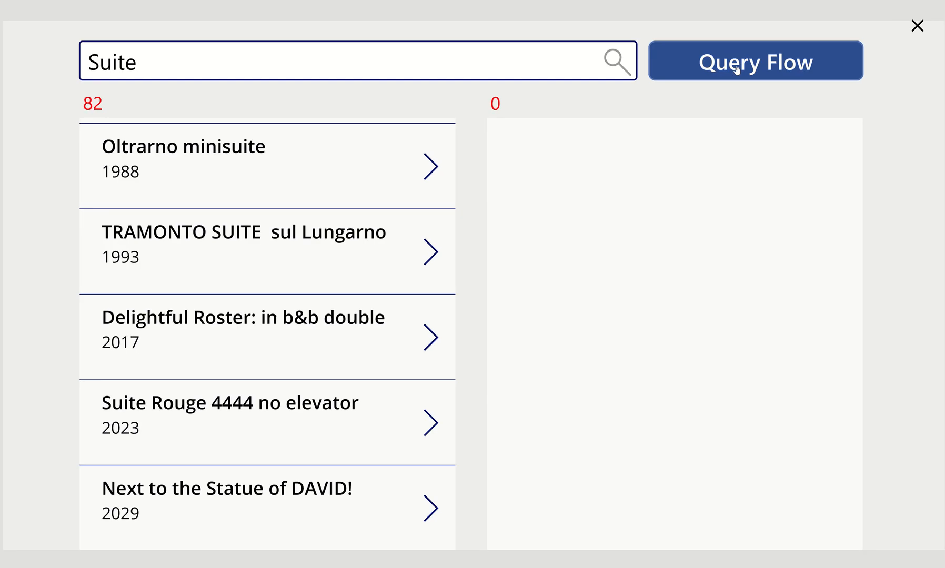
left_click(738, 68)
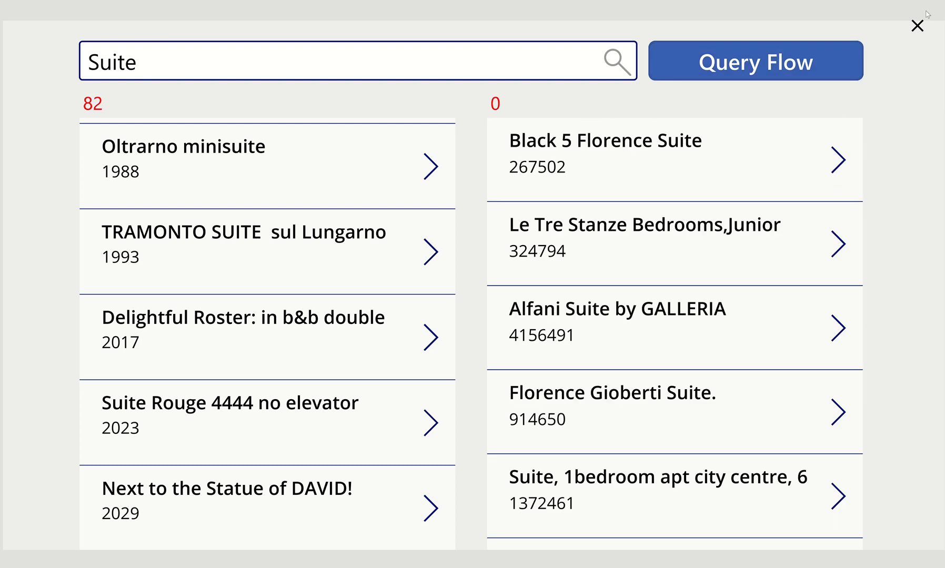
key("Escape")
left_click(599, 336)
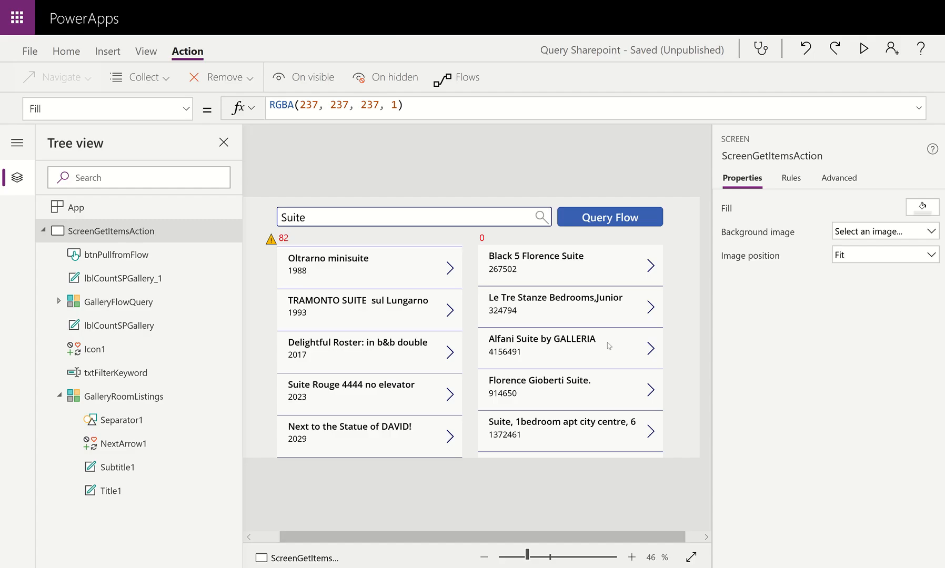
Refresh the count label above the flow gallery by cutting its CountRows formula and pasting it back.
left_click(485, 253)
left_click(485, 237)
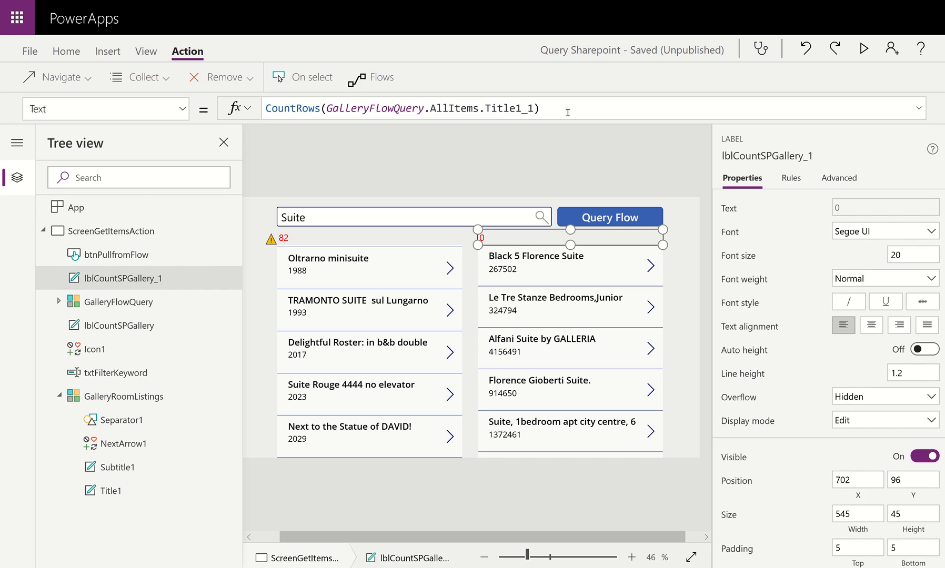
key("ctrl+x")
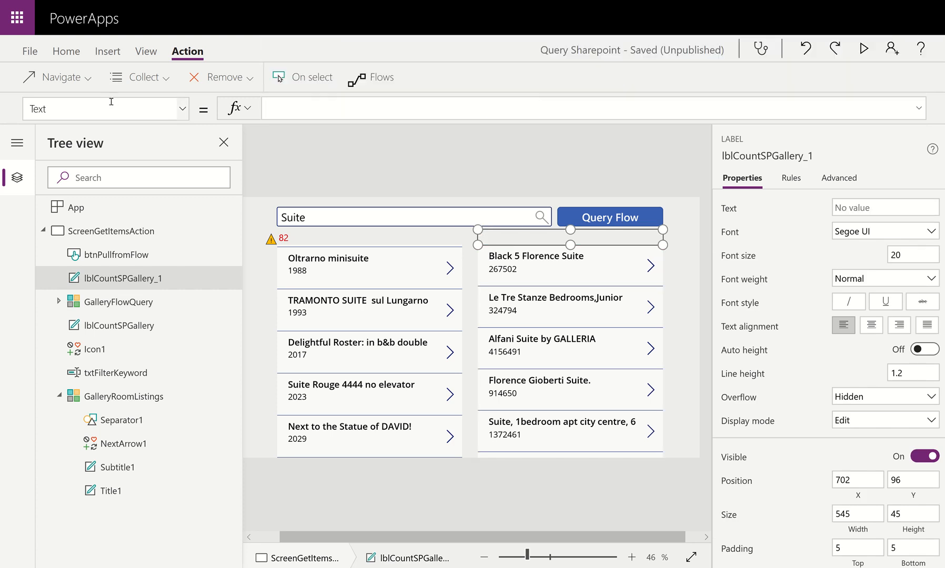
key("ctrl+v")
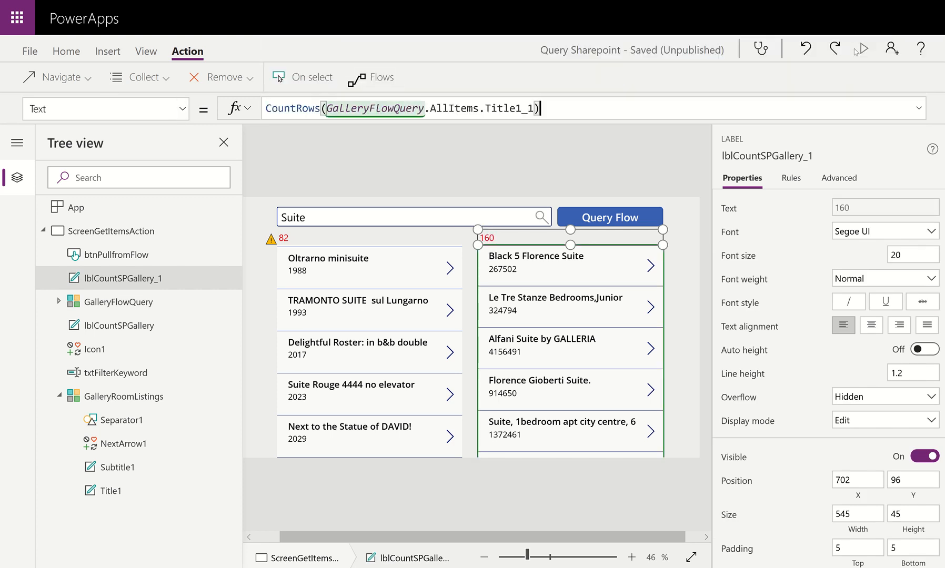
Compare the item counts above the two galleries in app preview, then return to the editor.
left_click(863, 49)
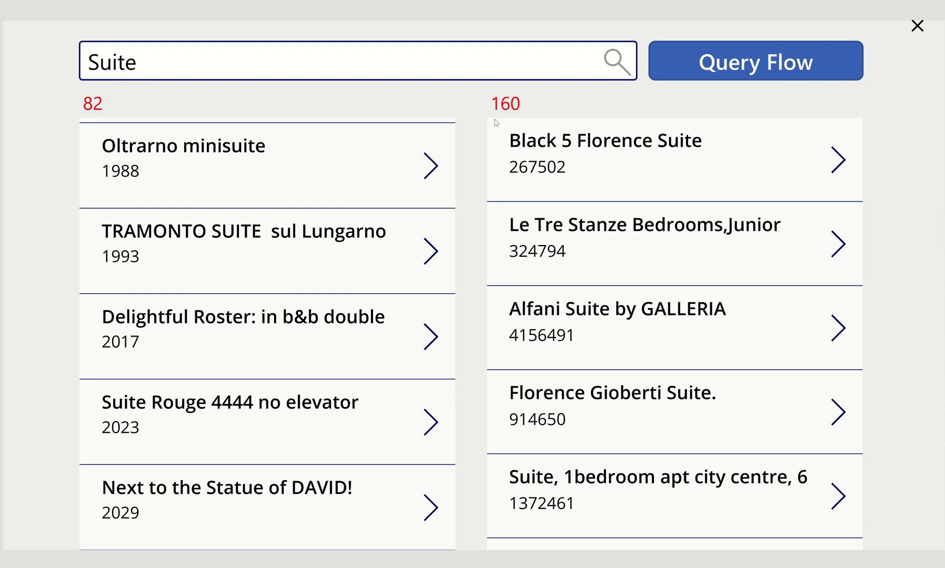
left_click(916, 26)
left_click(612, 340)
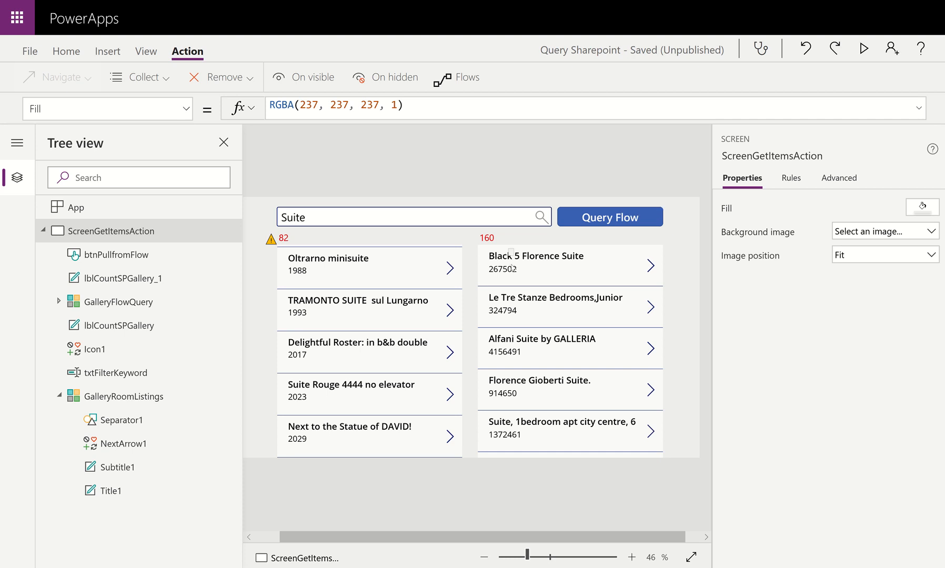
Append the text " items shown from Flow Query" to the CountRows formula of the count label above the flow gallery.
left_click(494, 238)
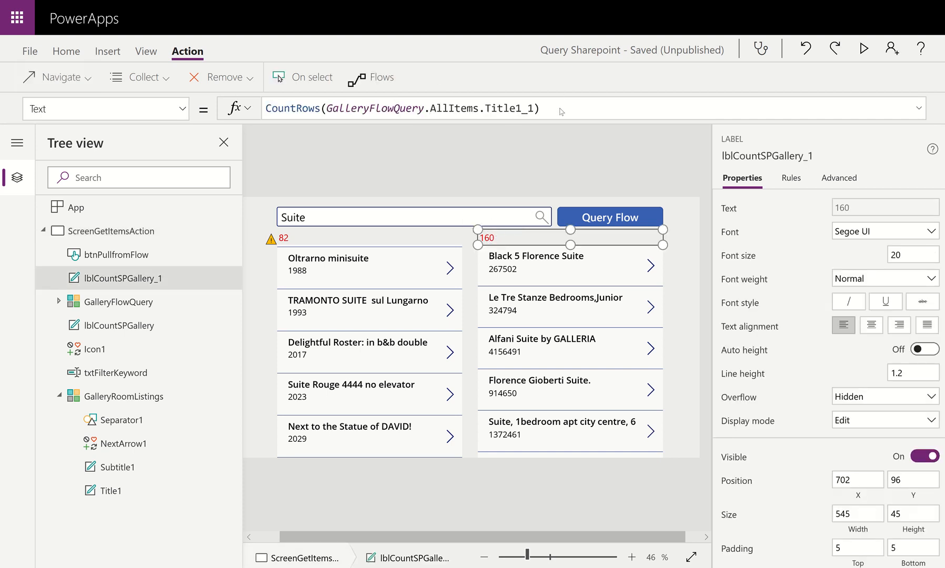
left_click(618, 181)
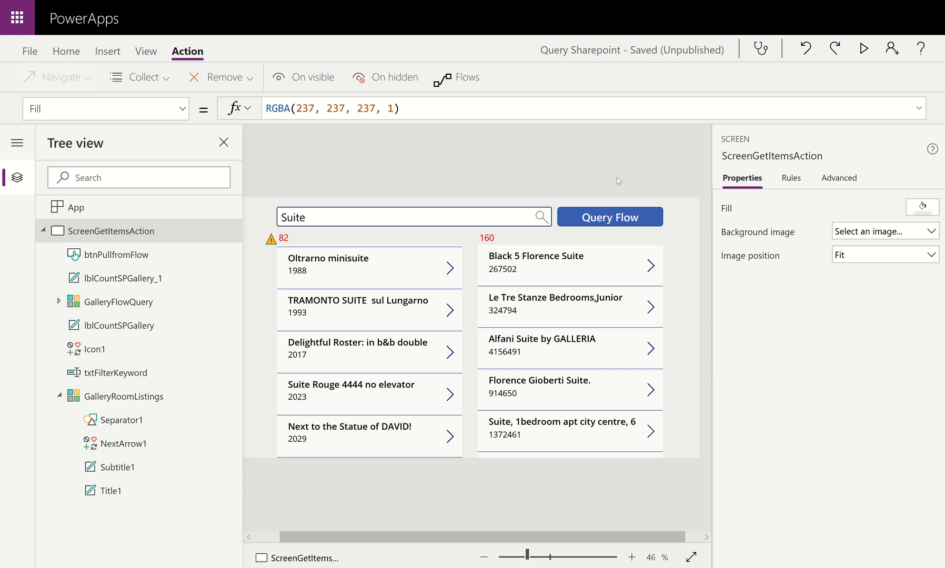
left_click(492, 238)
left_click(572, 110)
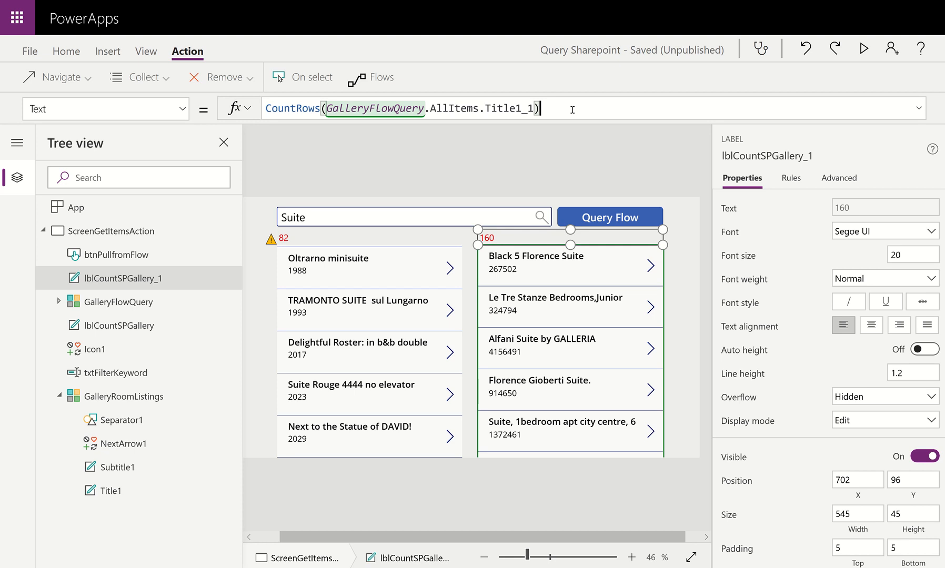
type("& \"")
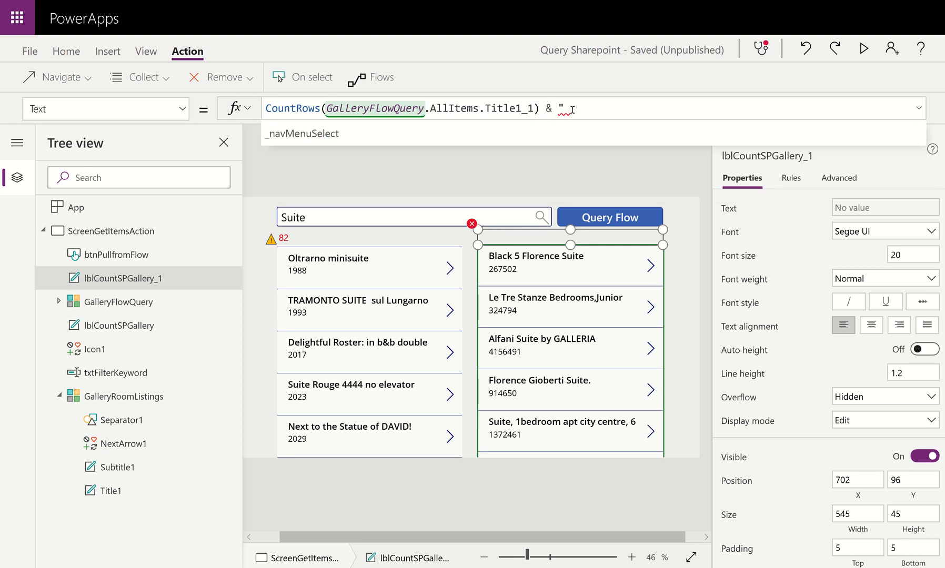
type(" ITEMS SHOWN F")
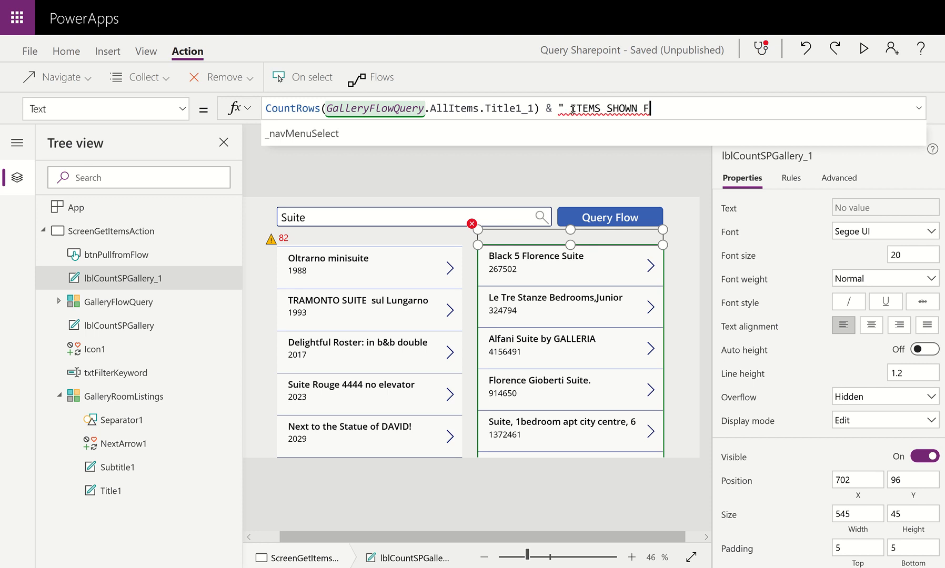
type("ROM")
key("BackSpace")
key("BackSpace")
key("BackSpace")
key("BackSpace")
key("BackSpace")
key("BackSpace")
key("BackSpace")
key("BackSpace")
key("BackSpace")
key("BackSpace")
key("BackSpace")
key("BackSpace")
key("BackSpace")
key("BackSpace")
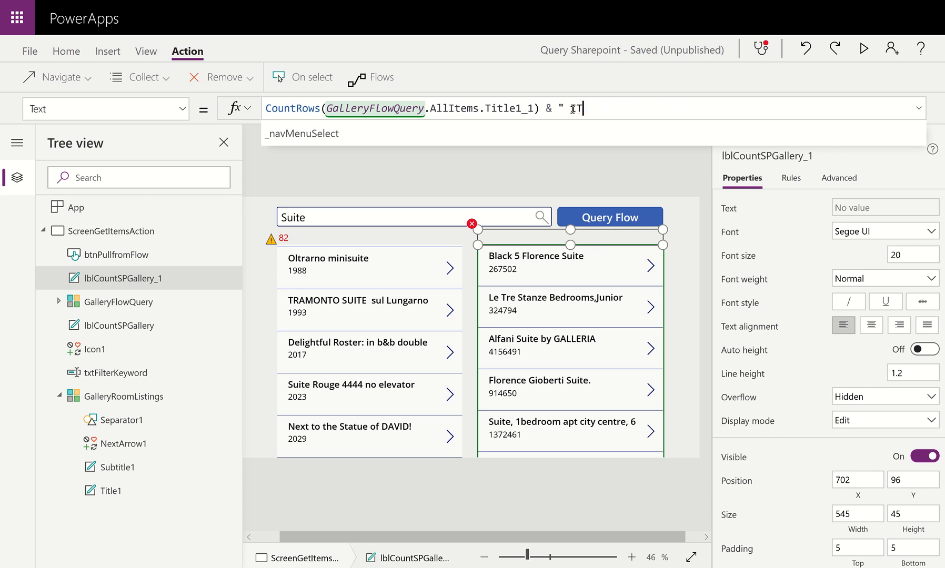
key("BackSpace")
key("BackSpace")
type("items shown from Flow")
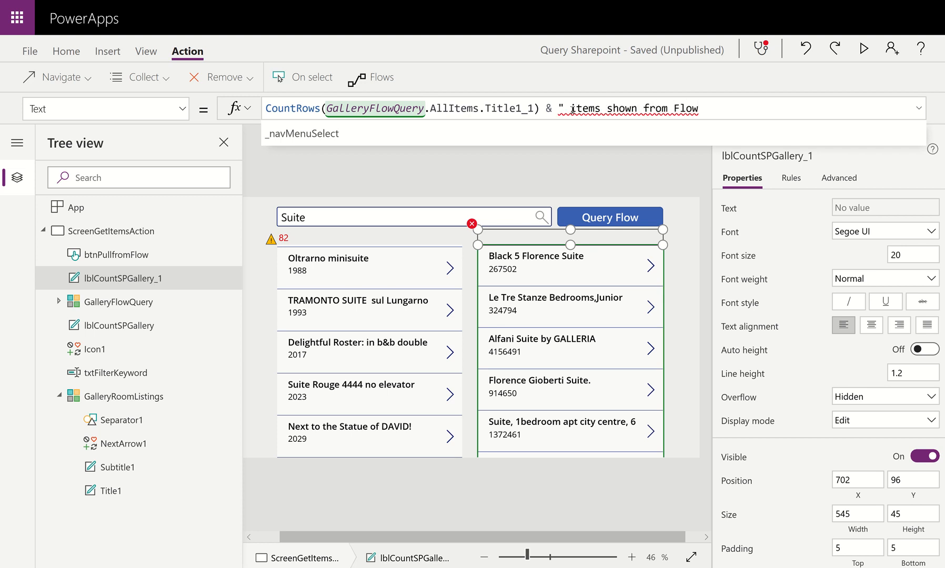
type(" Query\"")
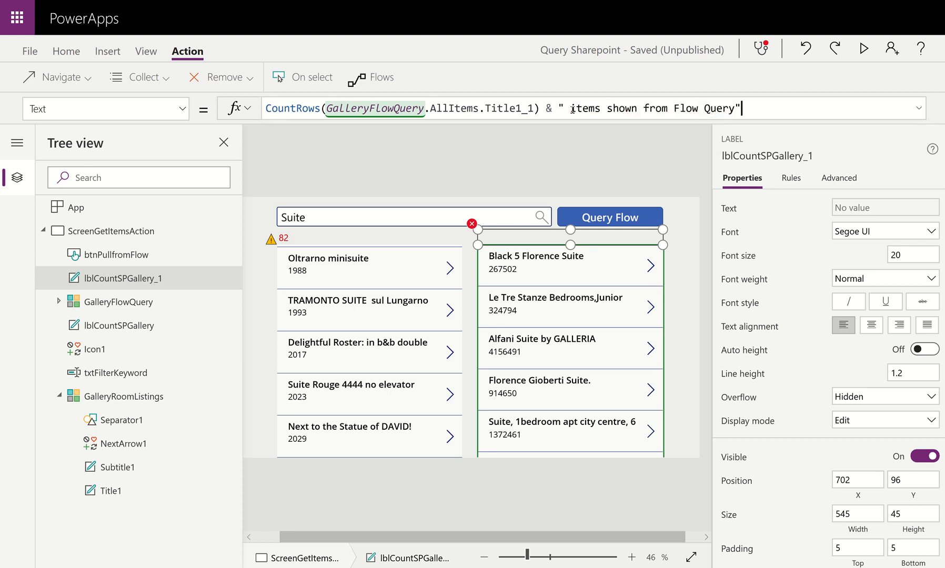
Append the text " items shown from SPO" to the CountRows formula of the count label above the room listings gallery.
left_click(298, 240)
left_click(568, 108)
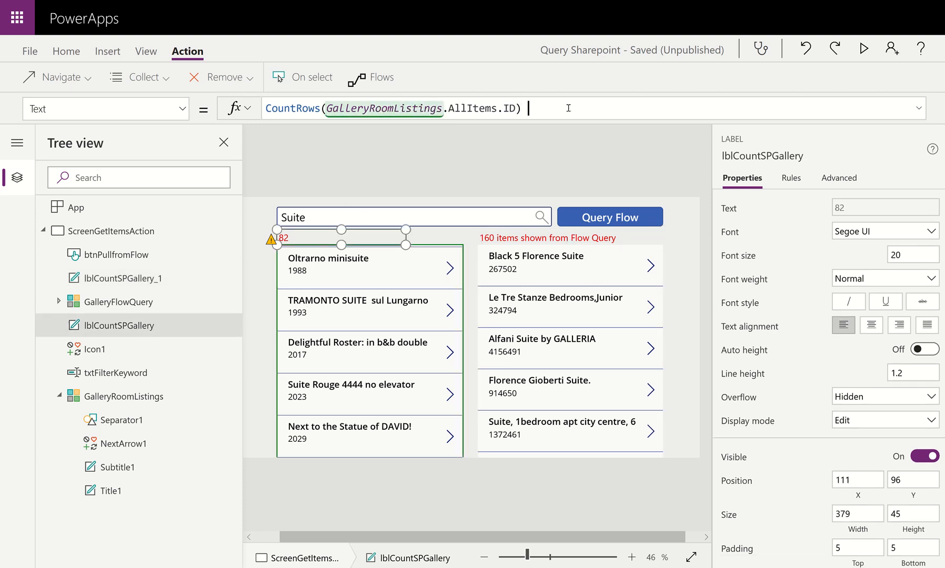
type("& \"")
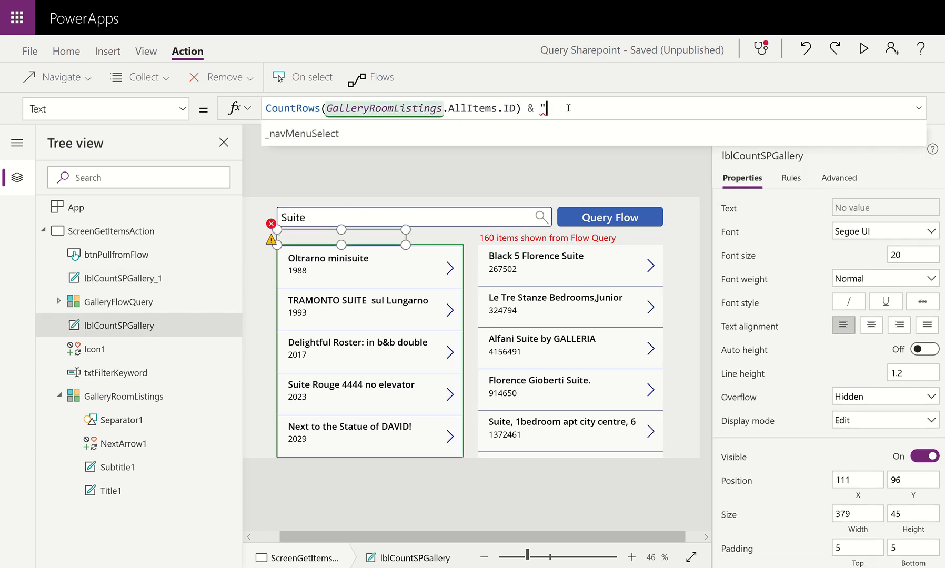
type(" items shown from SPO")
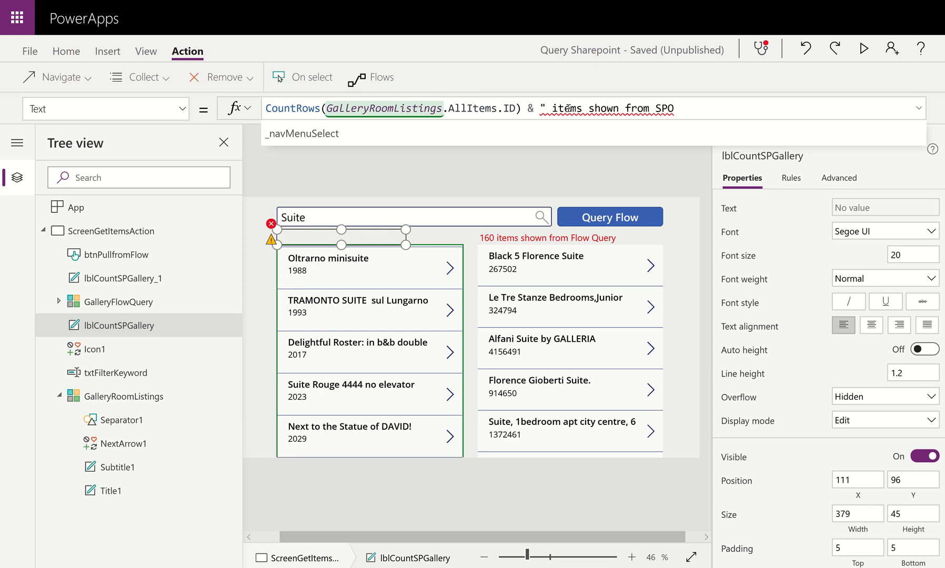
type("\"")
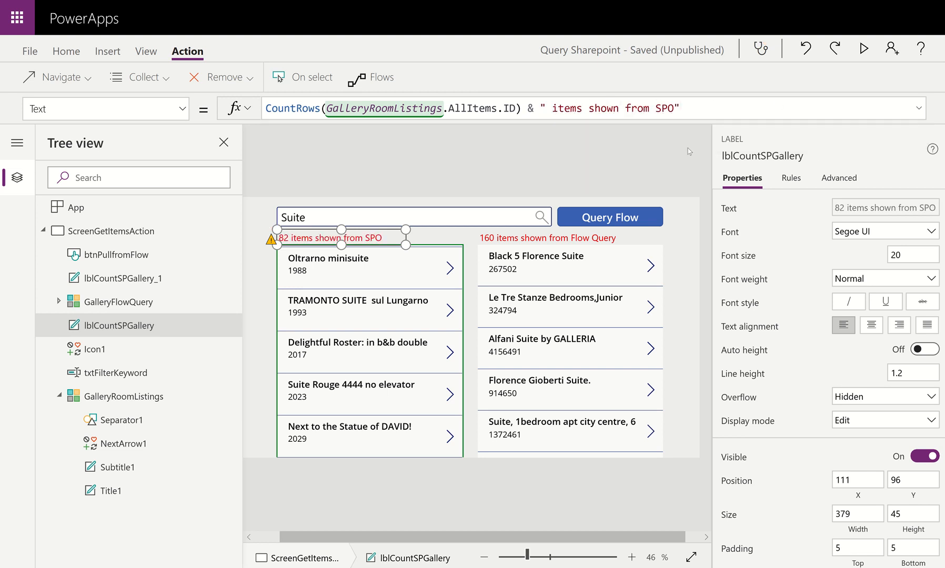
Preview the app to check the descriptive count labels above both galleries.
left_click(866, 48)
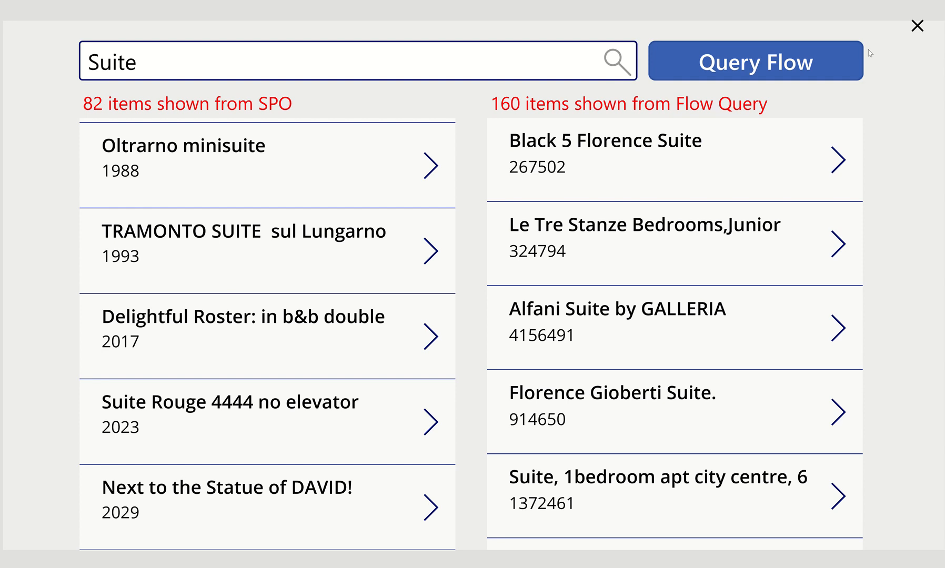